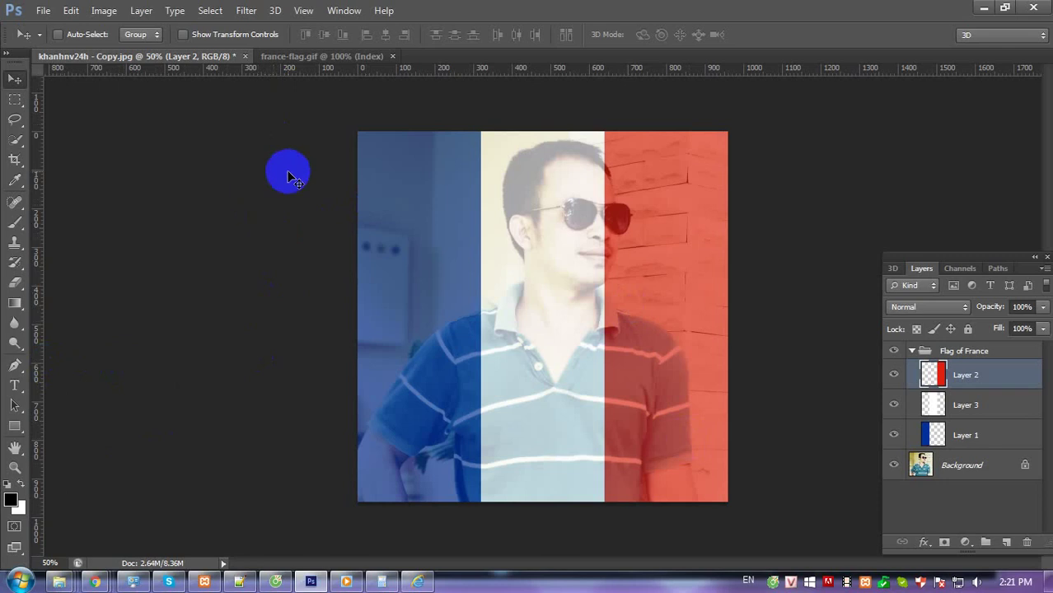
Open the khanhnv24h.jpg photo from the Open dialog.
key("ctrl+o")
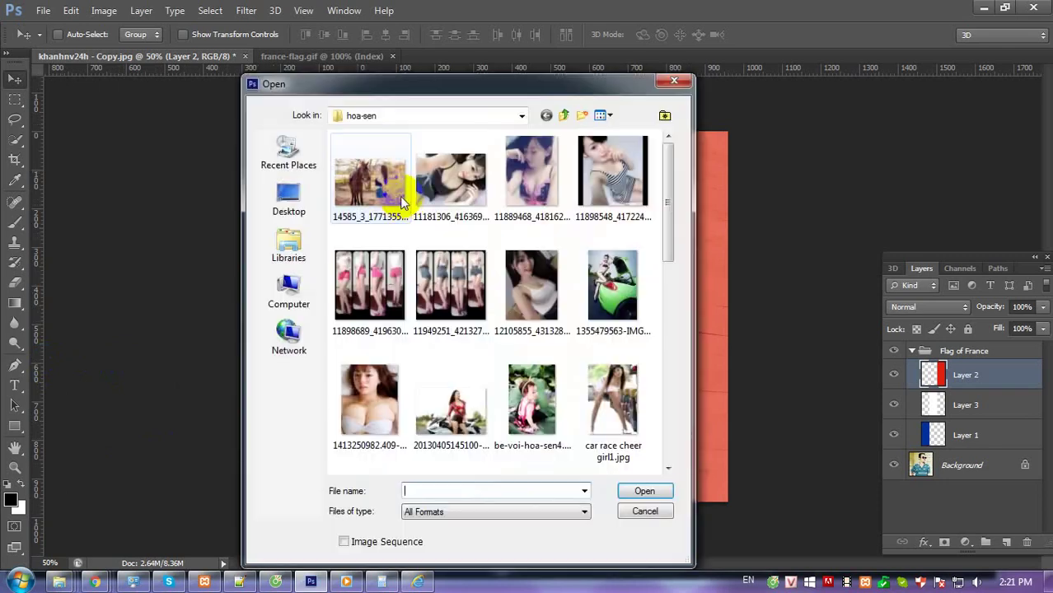
left_click_drag(670, 195, 671, 422)
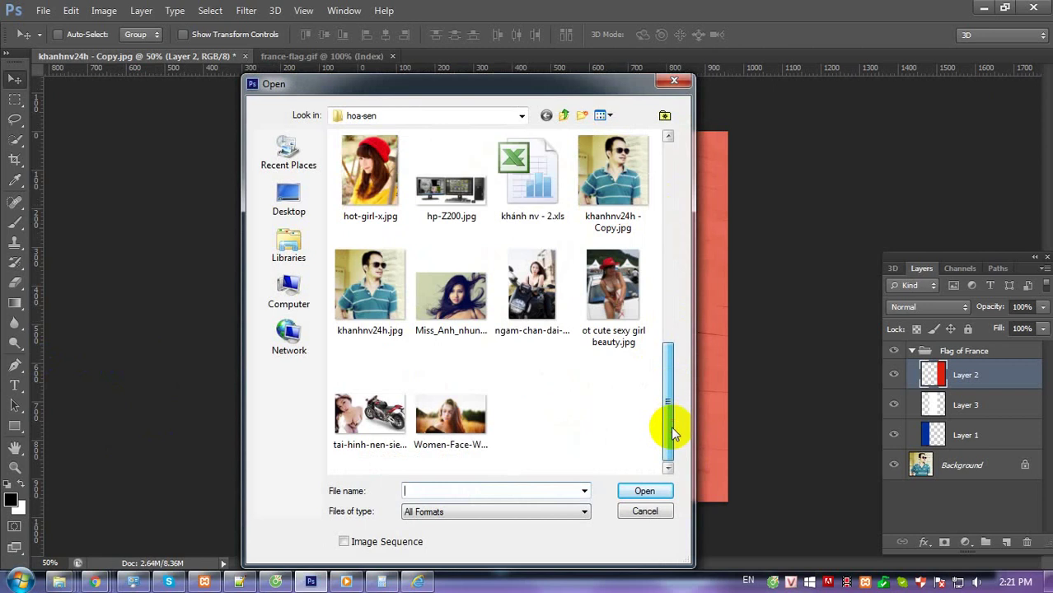
left_click(369, 288)
left_click(642, 491)
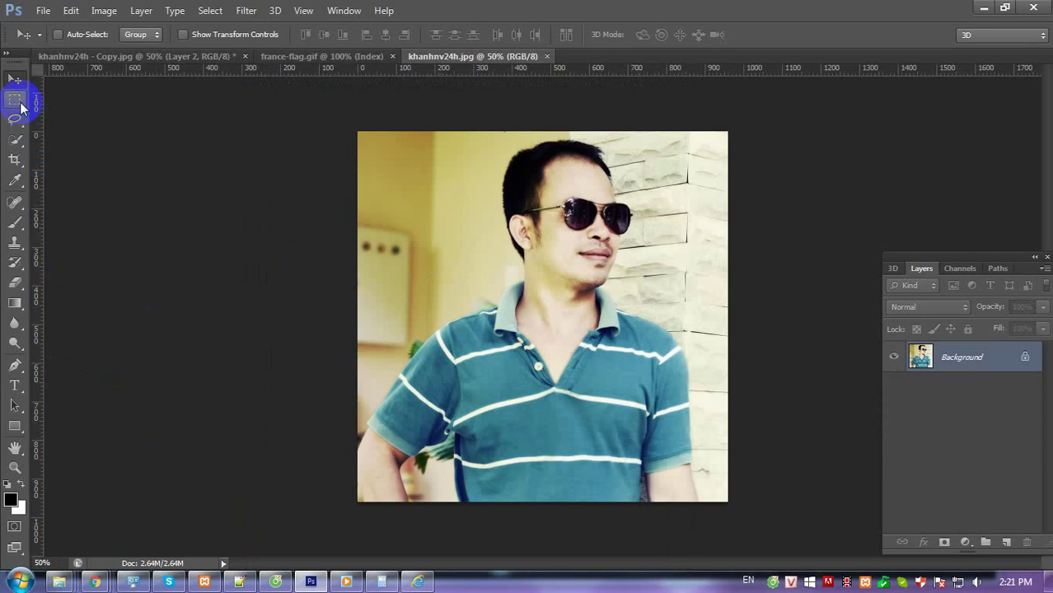
Check in Canvas Size that the width is 960 px, cancel, and return to Calculator.
left_click(104, 10)
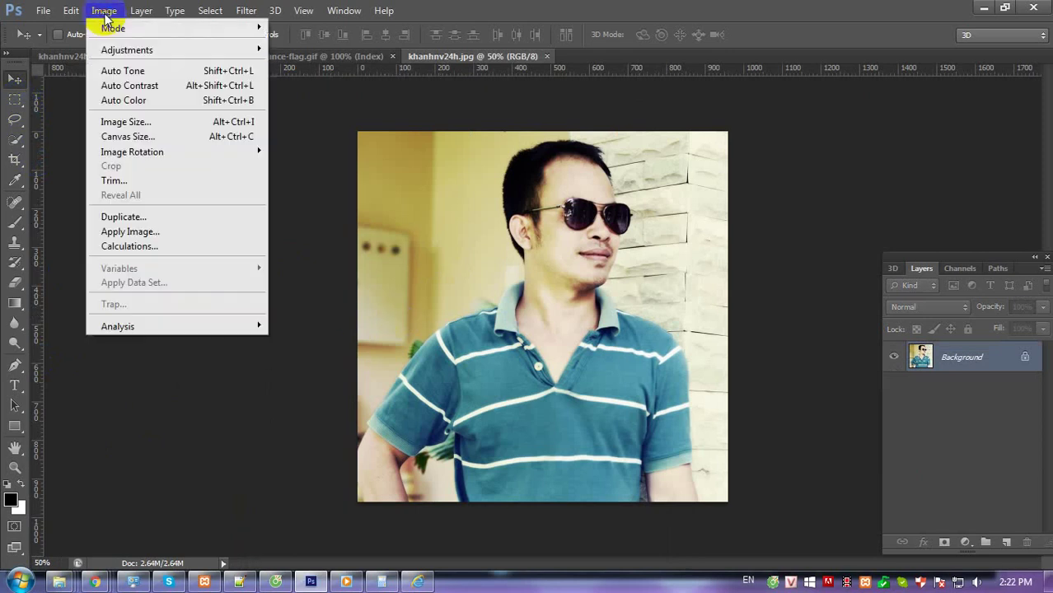
left_click(129, 137)
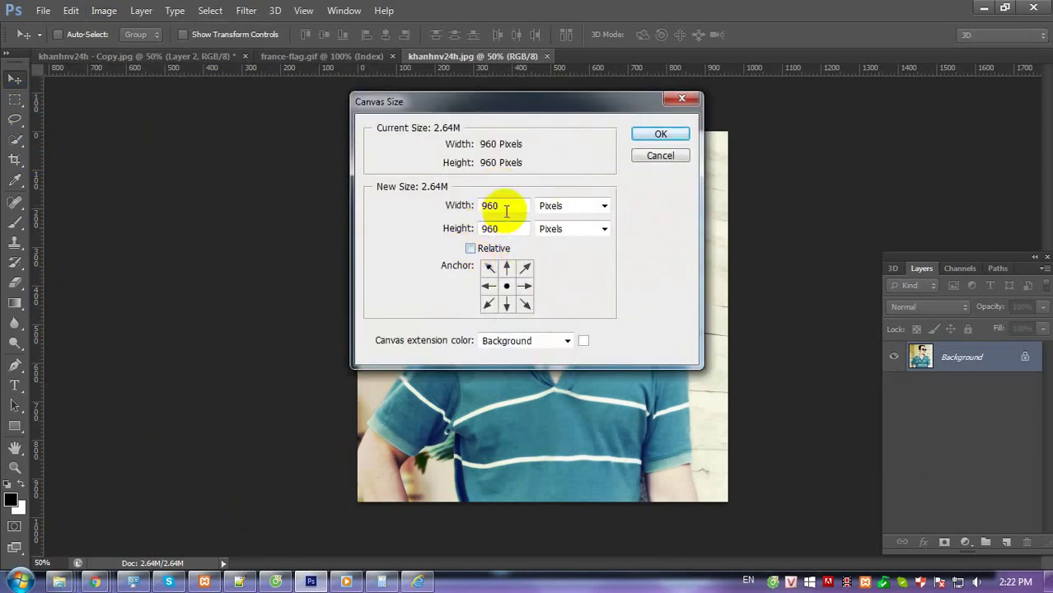
double_click(495, 228)
left_click(498, 205)
left_click_drag(498, 205, 426, 205)
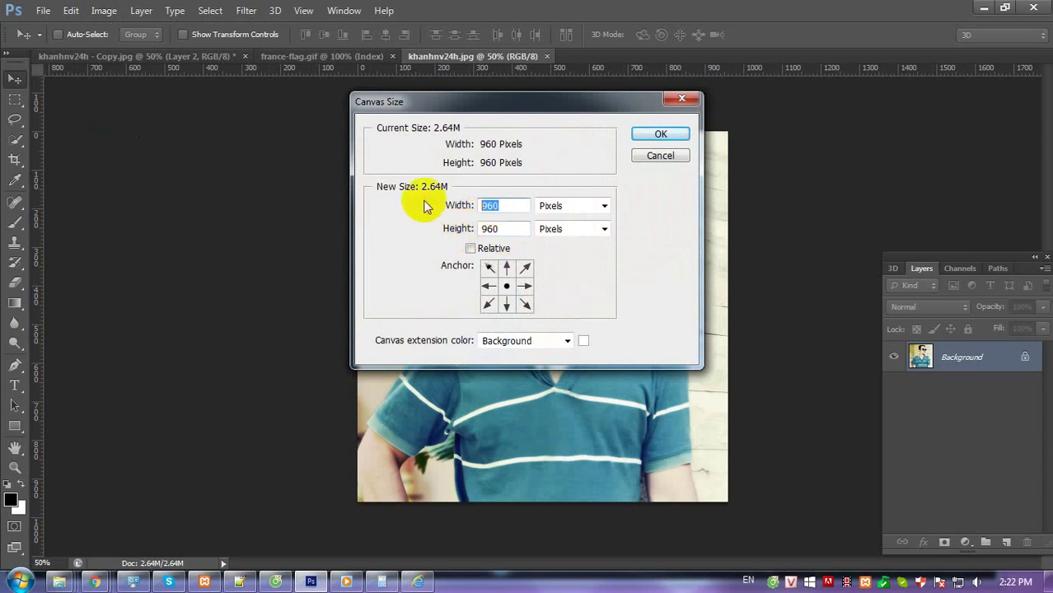
left_click(648, 159)
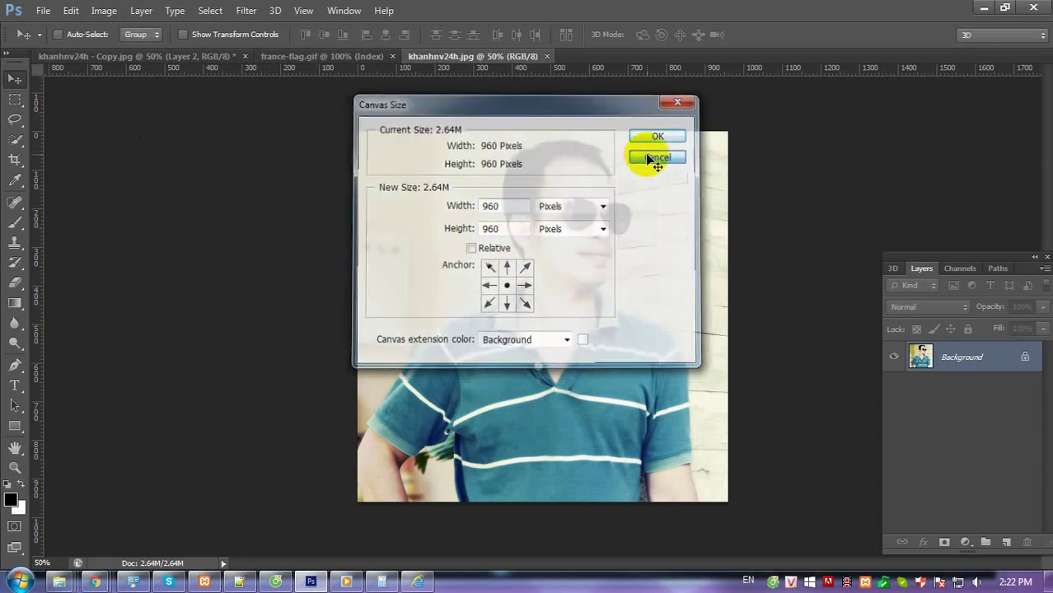
left_click(381, 582)
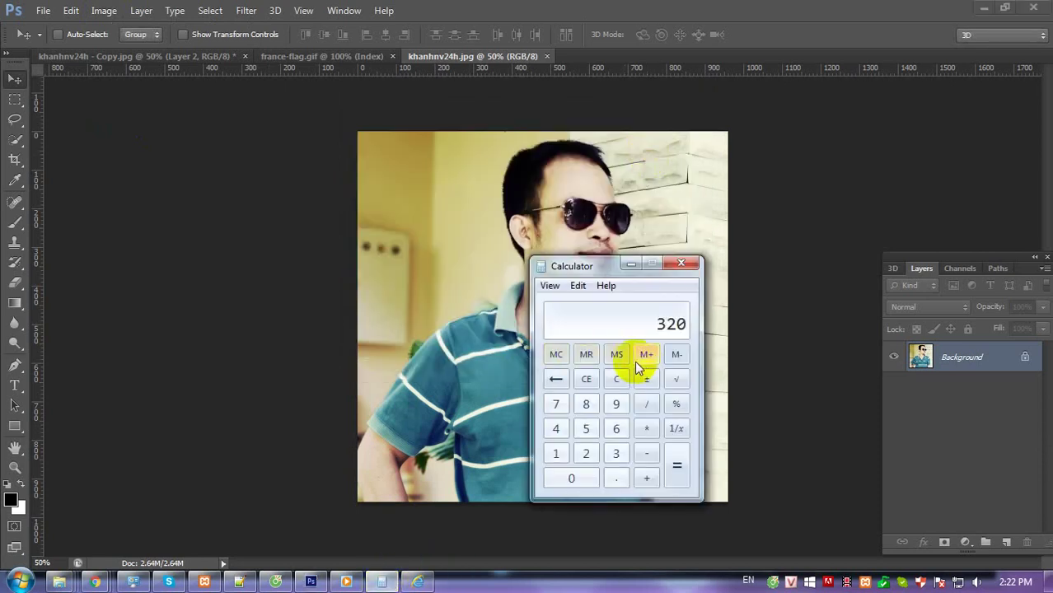
Compute 960 ÷ 3 = 320 in Calculator, then close it.
left_click(616, 404)
left_click(616, 429)
left_click(571, 478)
left_click(647, 404)
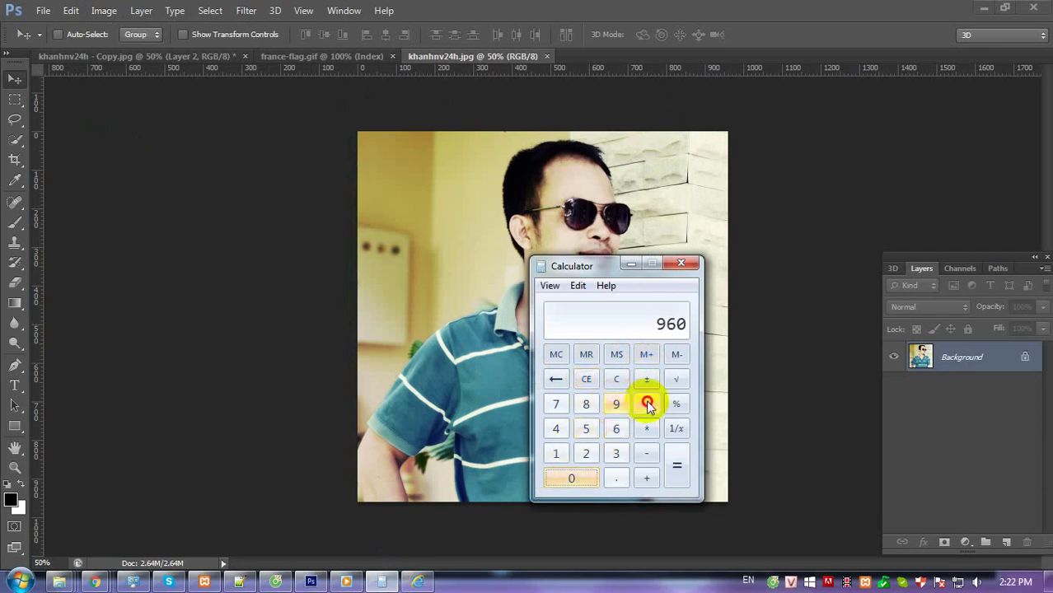
left_click(617, 453)
left_click(677, 465)
left_click(693, 262)
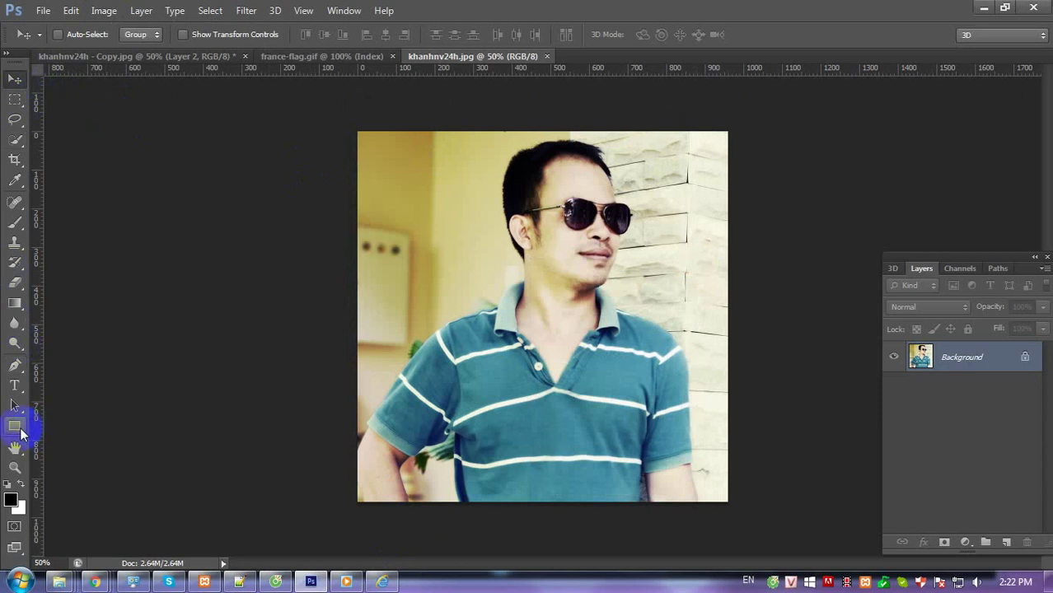
Set the Rectangle tool to a solid white fill with no stroke.
left_click_drag(14, 426, 67, 428)
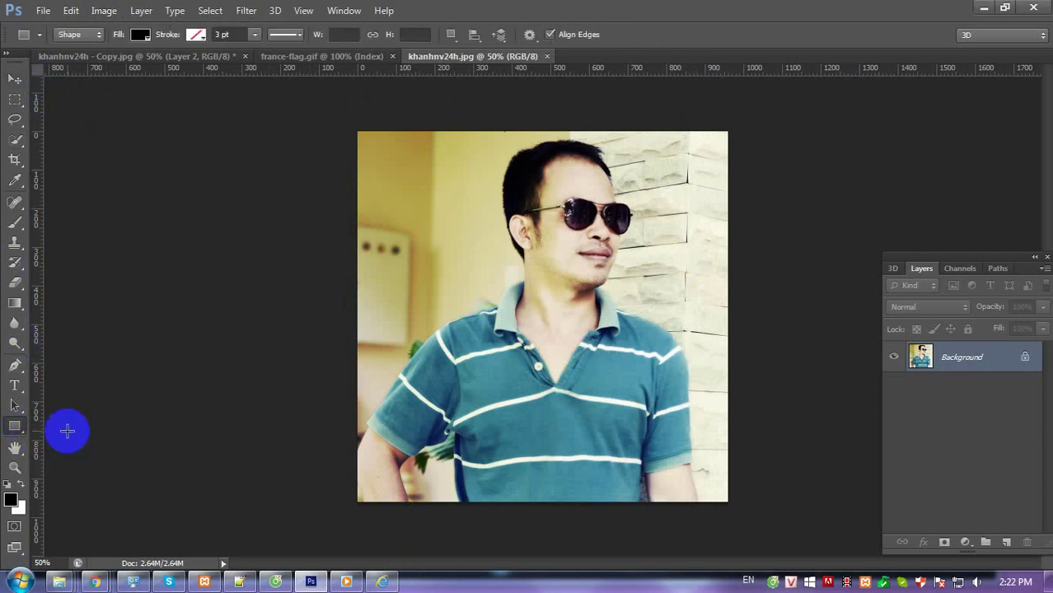
left_click(142, 33)
left_click(105, 64)
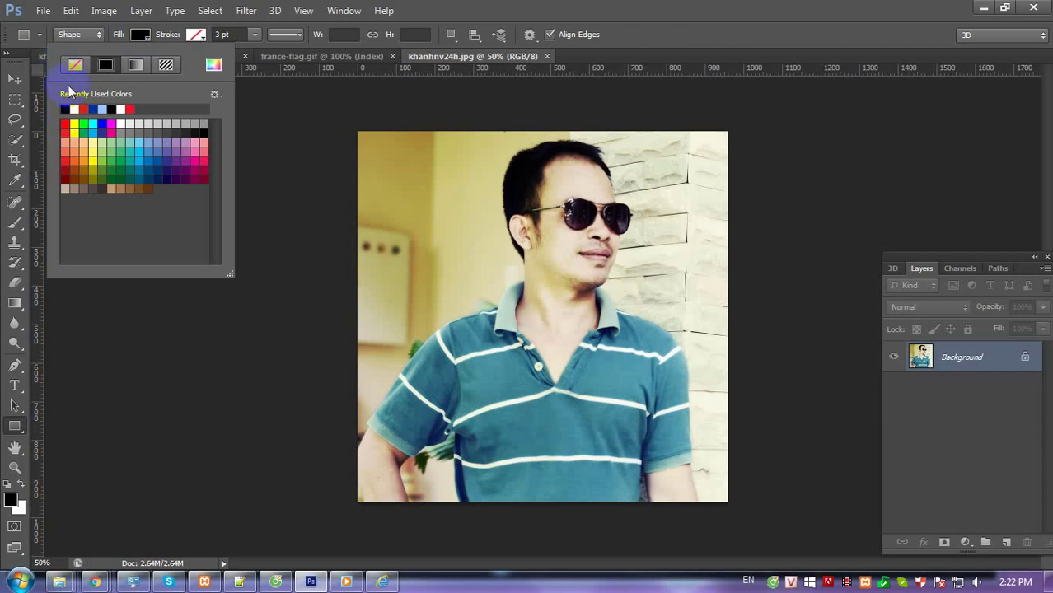
left_click(121, 123)
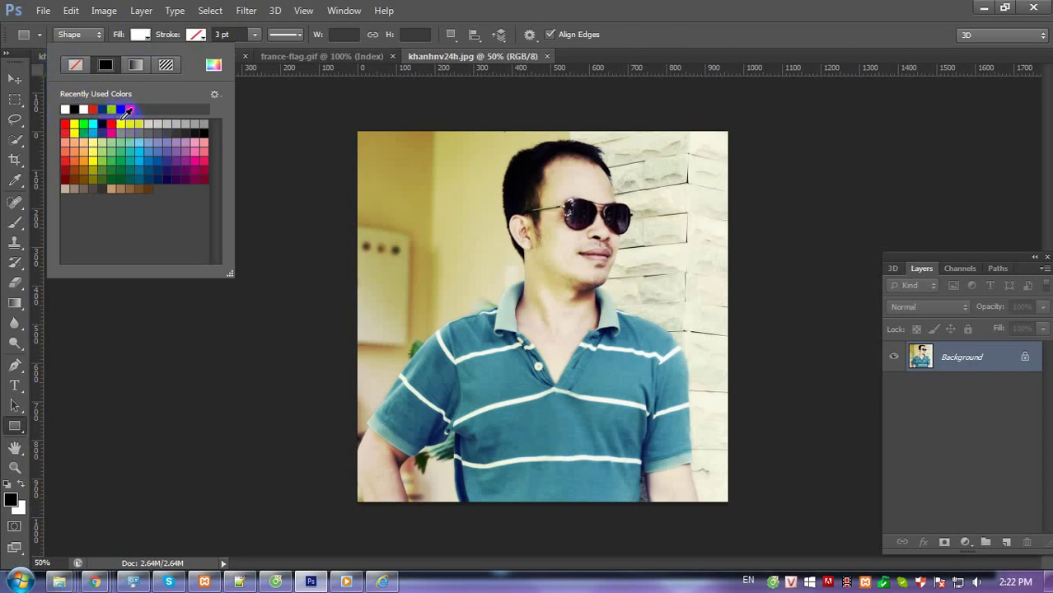
left_click(253, 39)
left_click(254, 37)
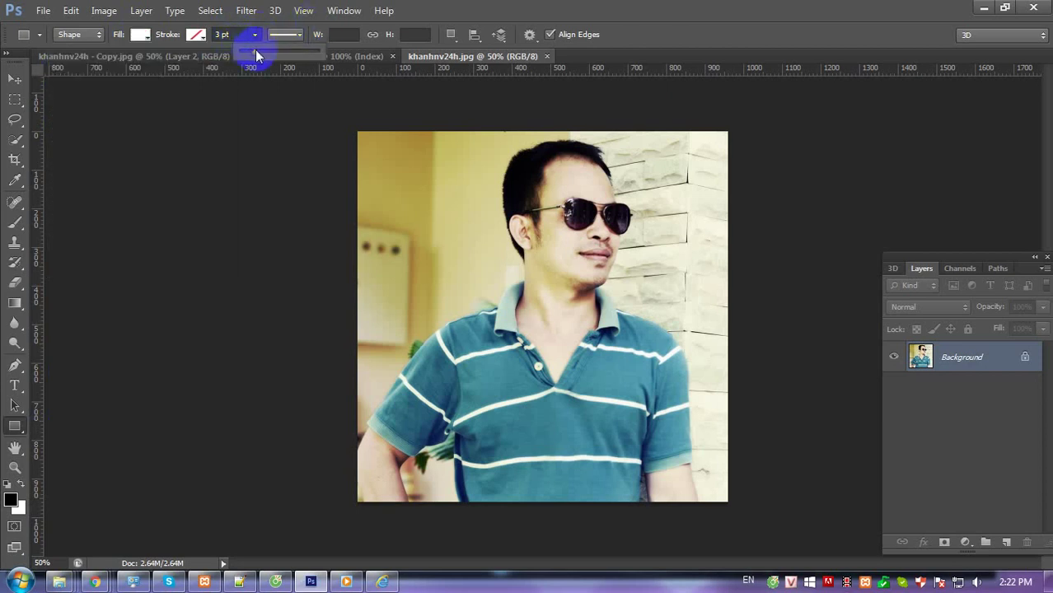
left_click_drag(256, 55, 214, 54)
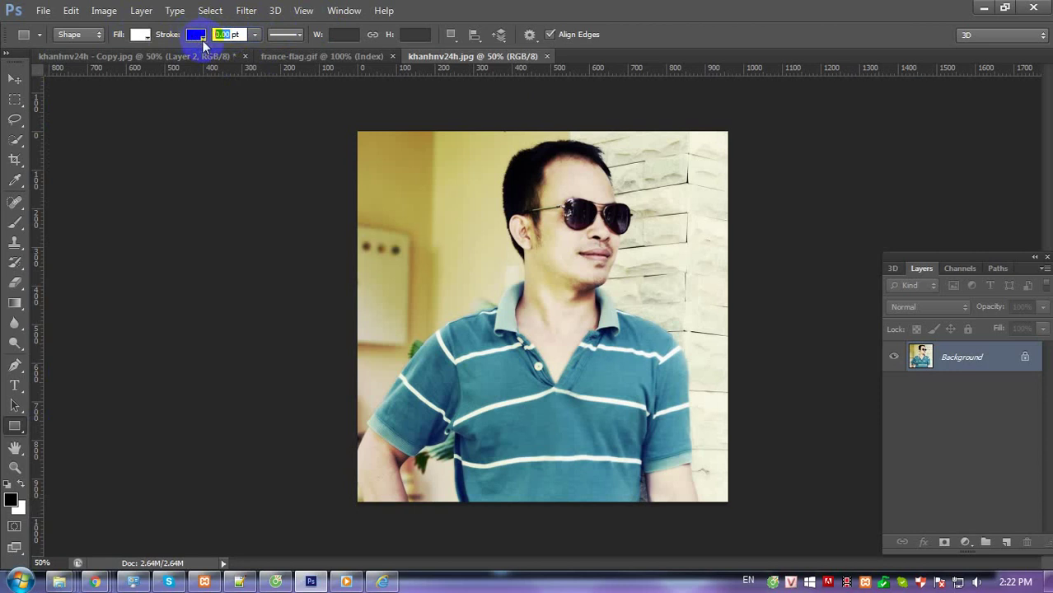
left_click(194, 38)
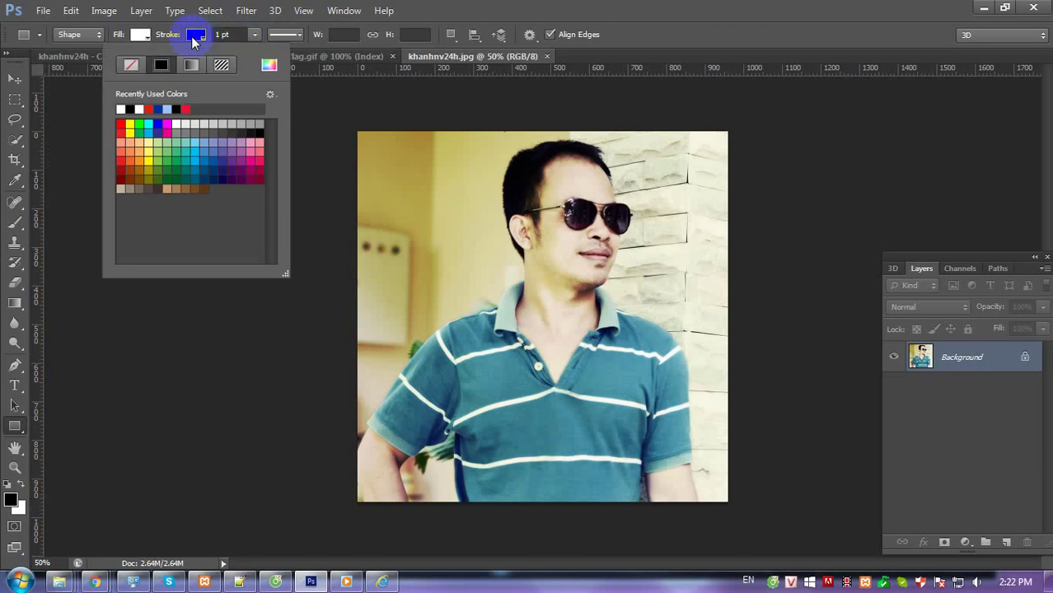
left_click(131, 65)
Create a 320 × 960 px rectangle drawn from its centre.
left_click(341, 37)
type("320p")
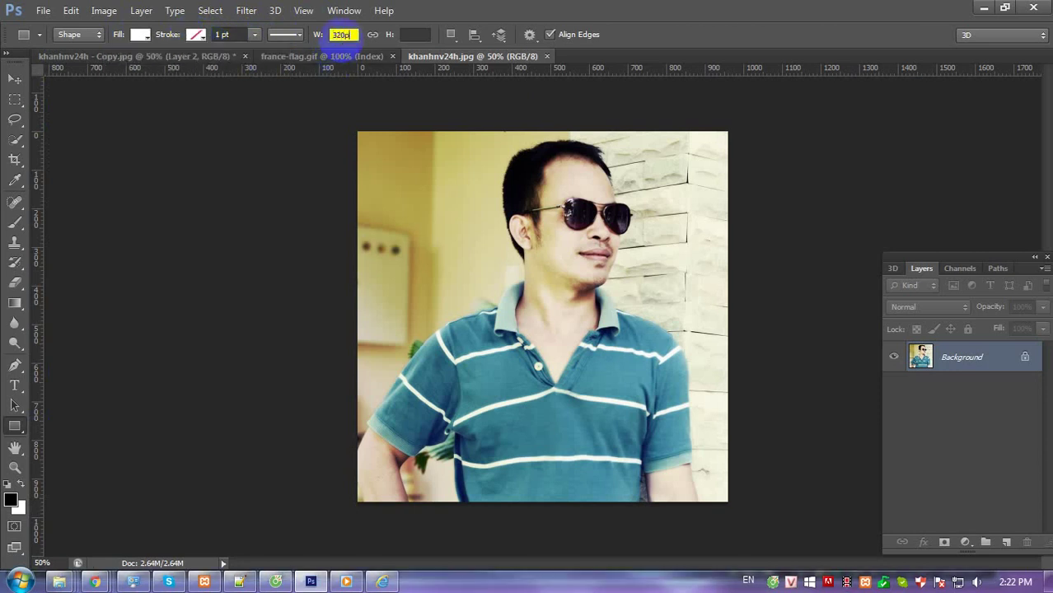
key("Tab")
type("960")
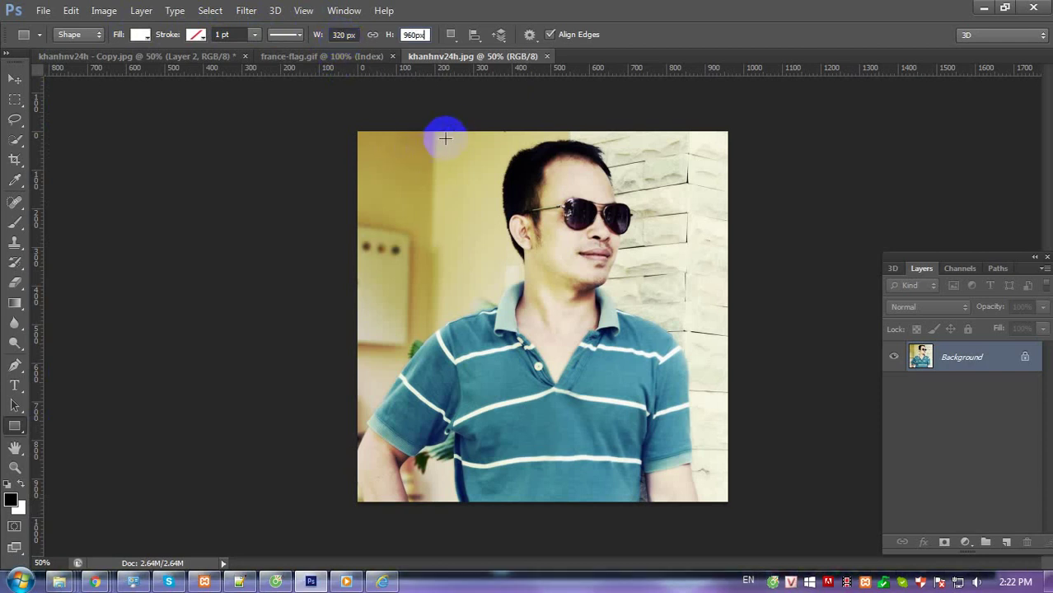
left_click(447, 132)
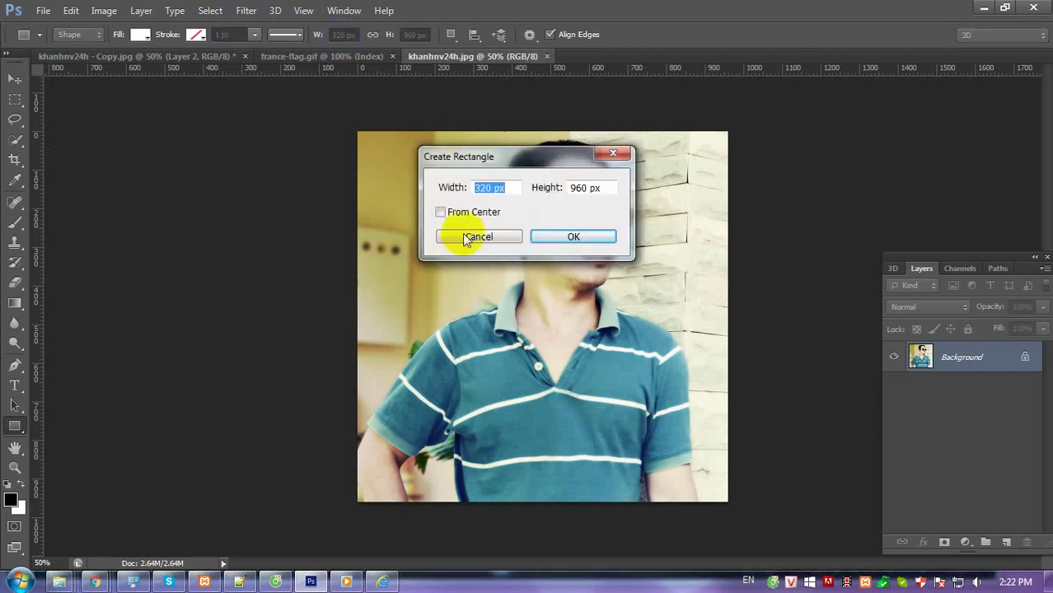
left_click(441, 213)
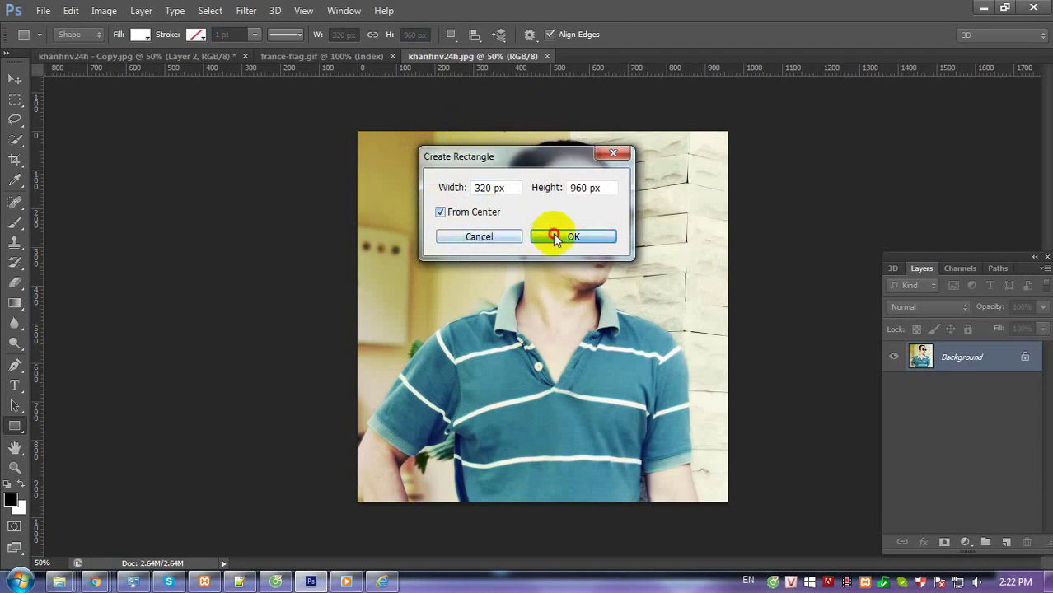
left_click(553, 234)
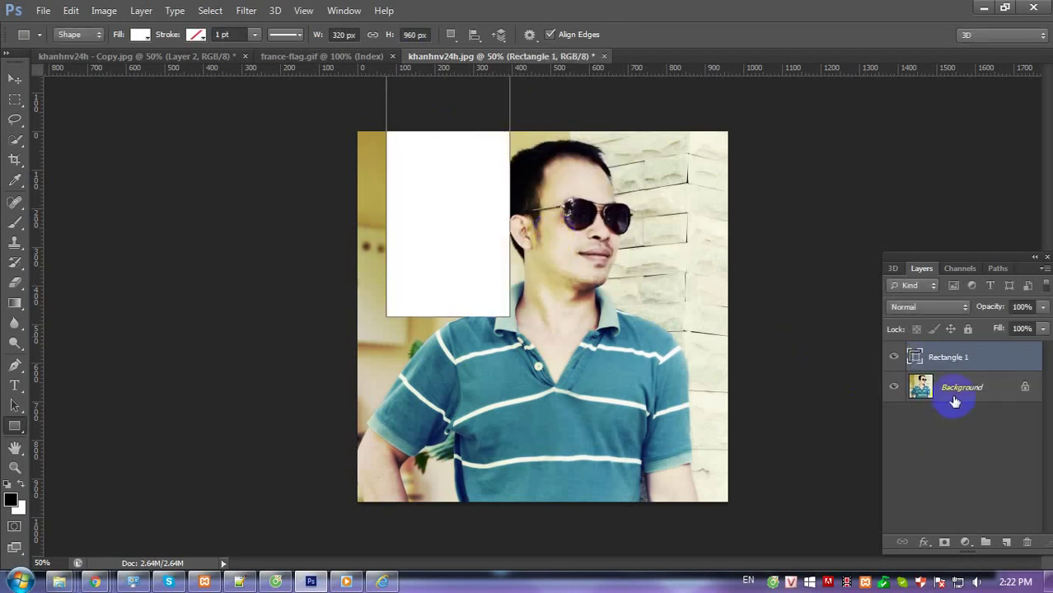
key("ctrl+a")
Centre the white rectangle horizontally and vertically on the canvas and rasterize its layer.
left_click(15, 78)
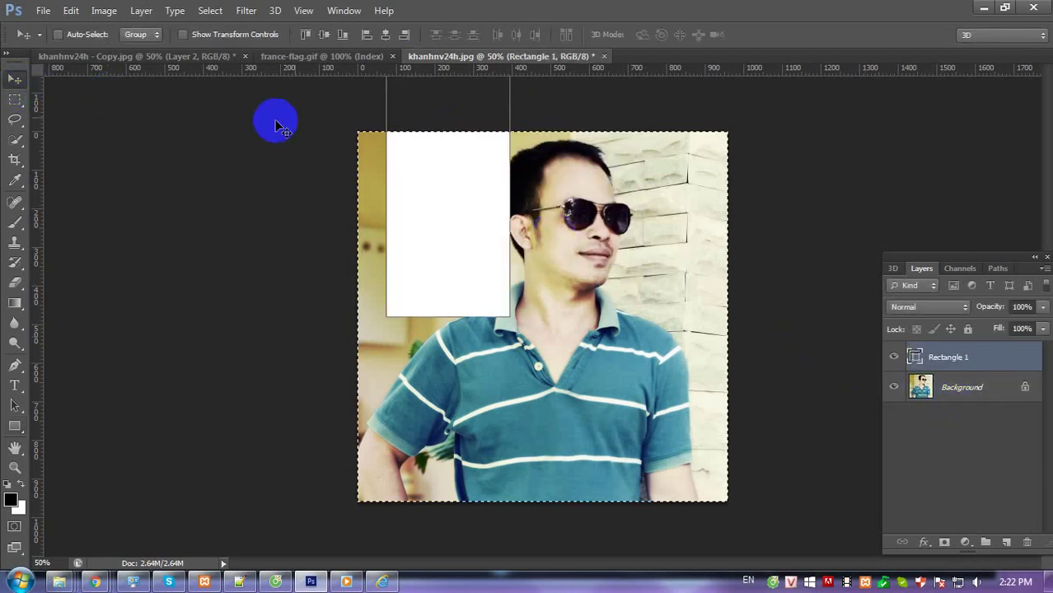
left_click(384, 34)
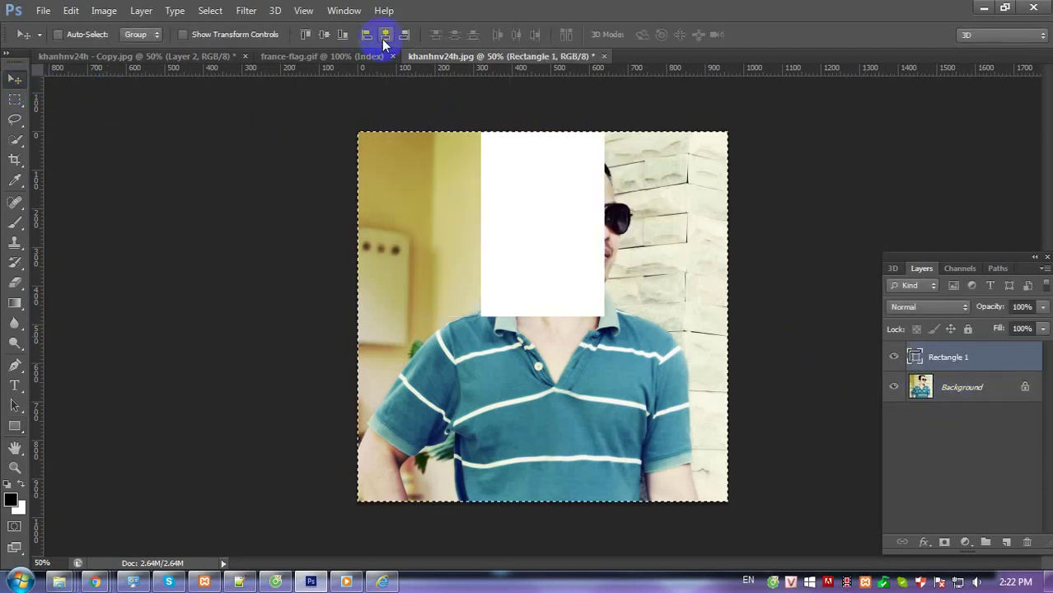
left_click(325, 35)
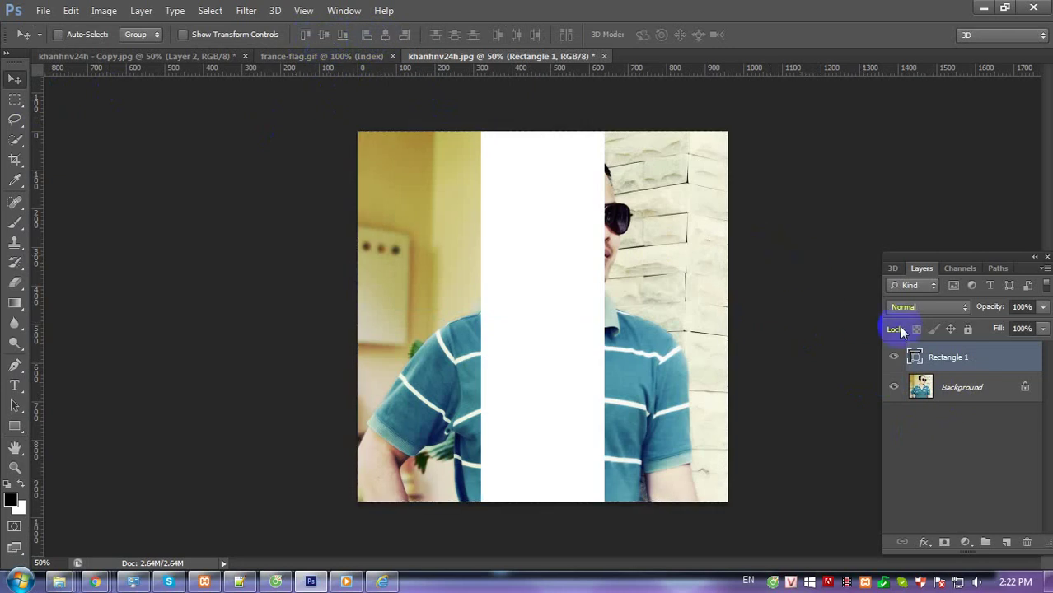
right_click(947, 367)
left_click(669, 188)
type("white")
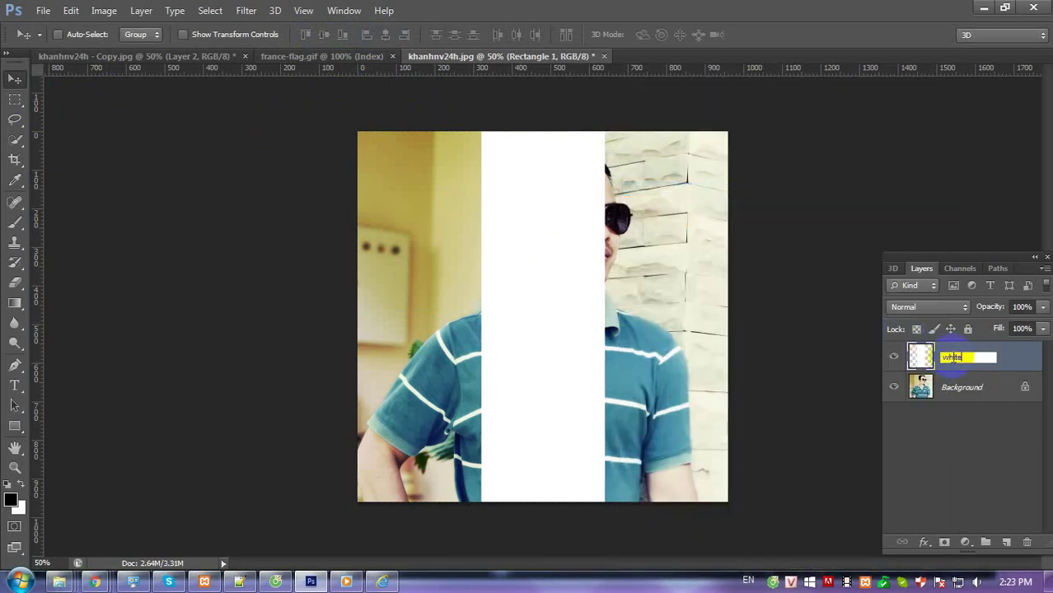
Name the stripe layer white and duplicate it twice as blue and red.
key("Return")
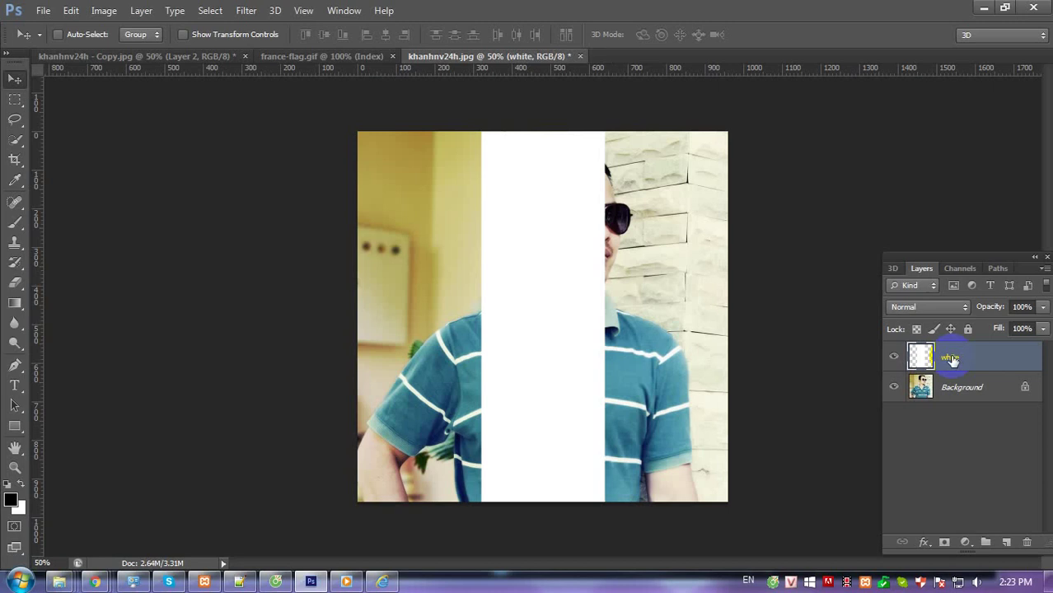
key("ctrl+j")
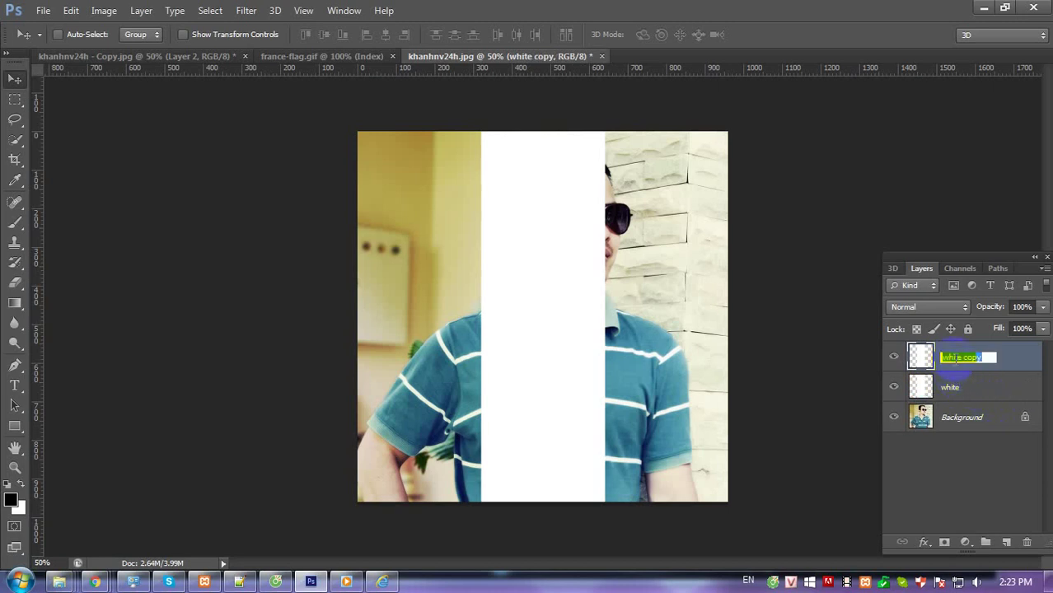
type("blue")
key("Return")
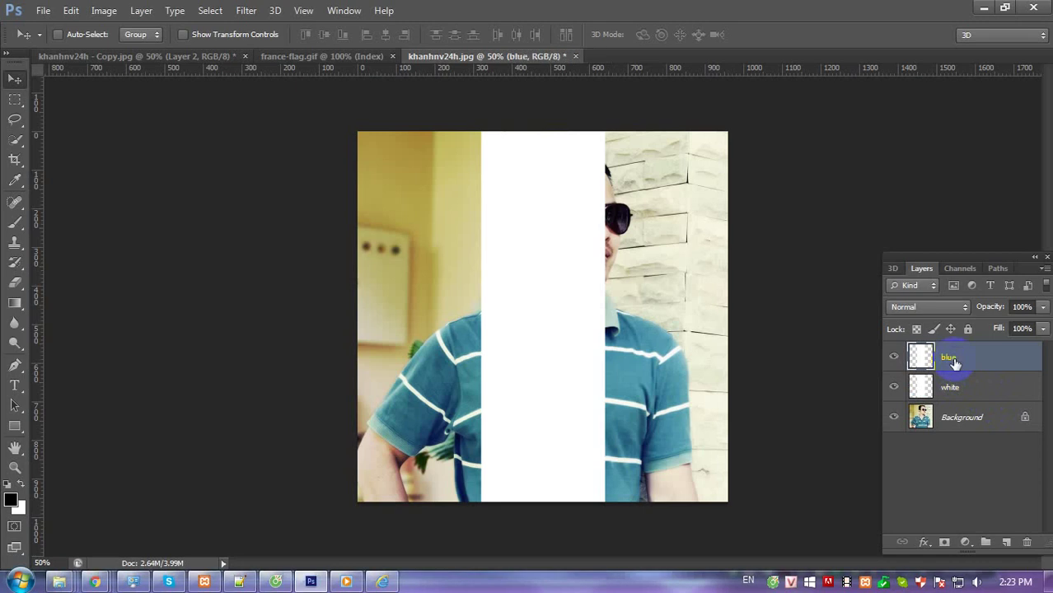
left_click_drag(956, 360, 1006, 542)
type("red")
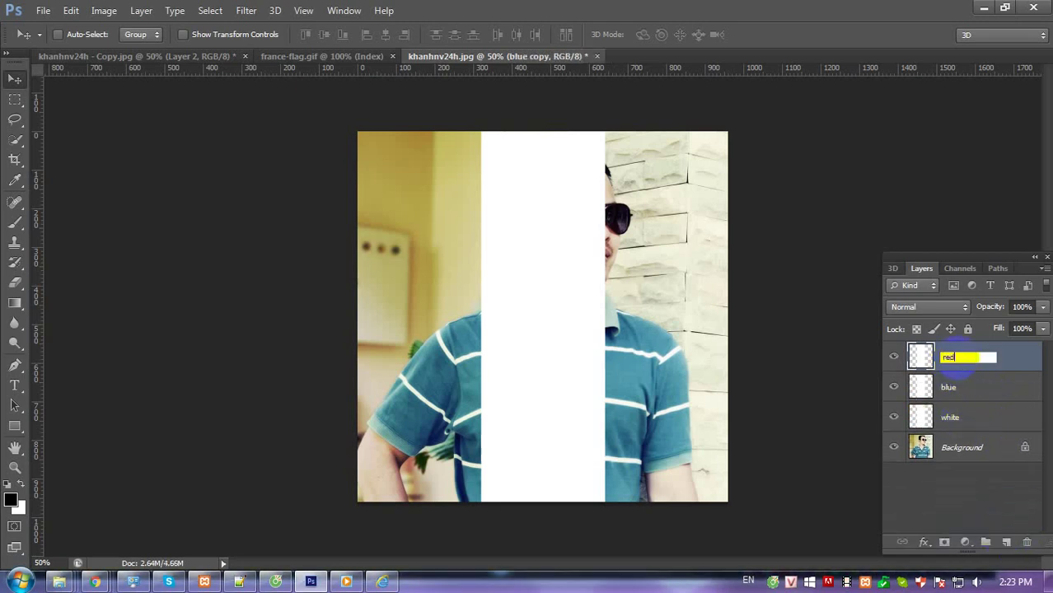
left_click(1003, 366)
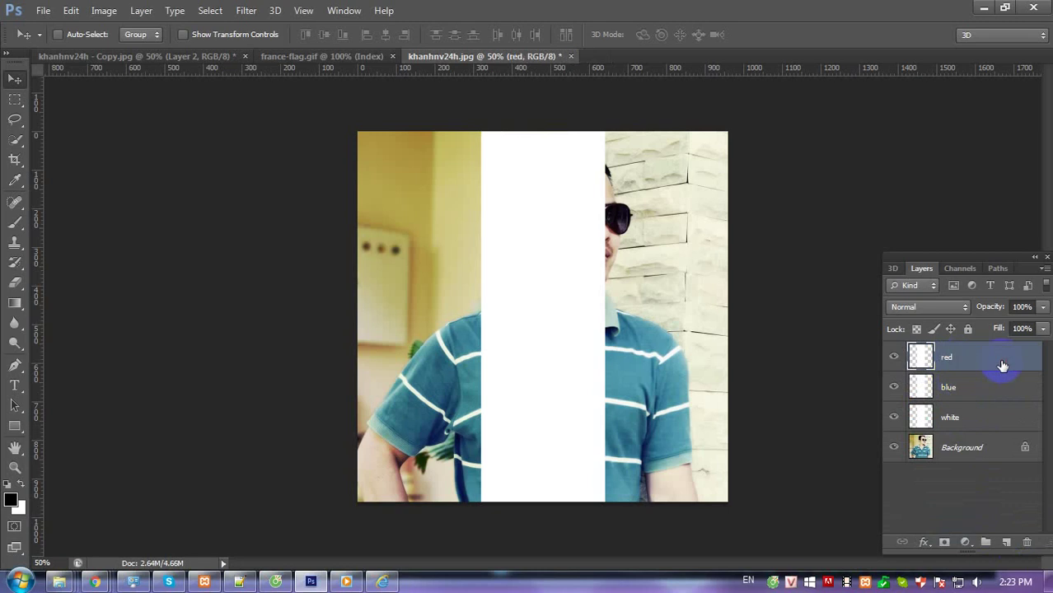
left_click(928, 385)
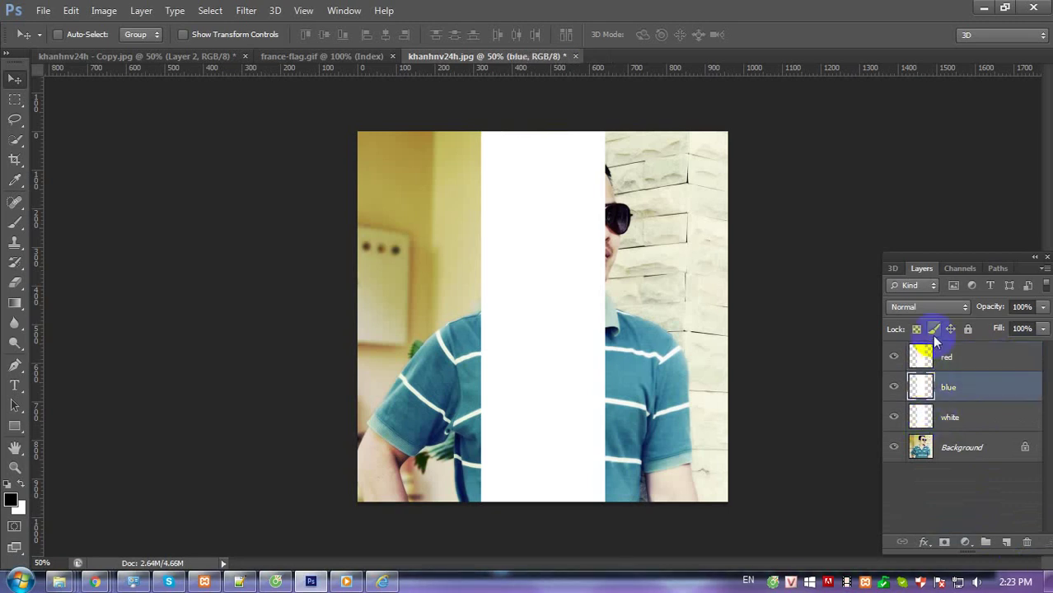
Sample the French flag's blue as foreground and red as background colour.
left_click(930, 356)
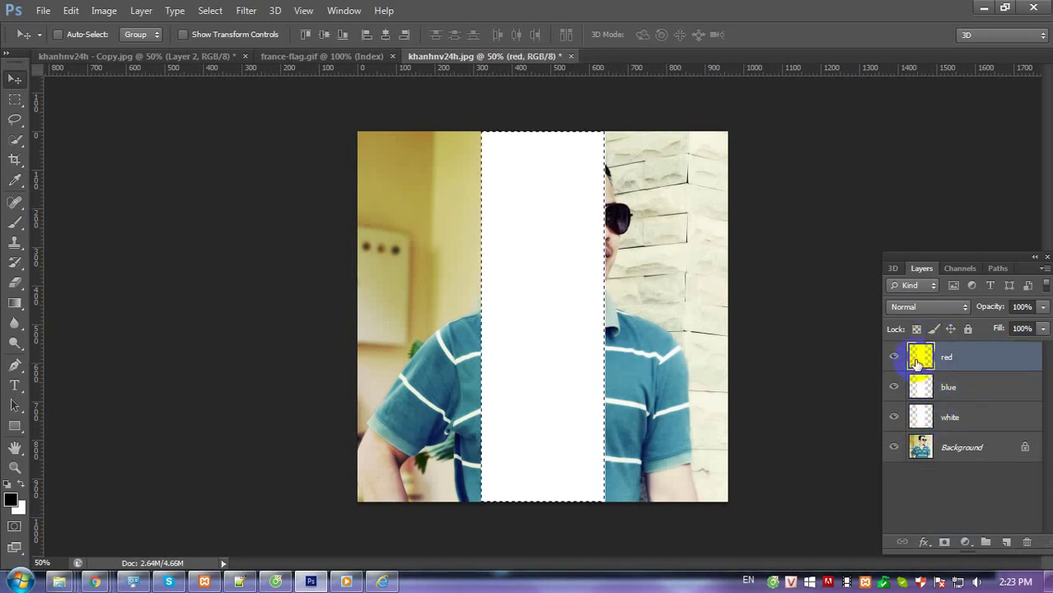
left_click(290, 57)
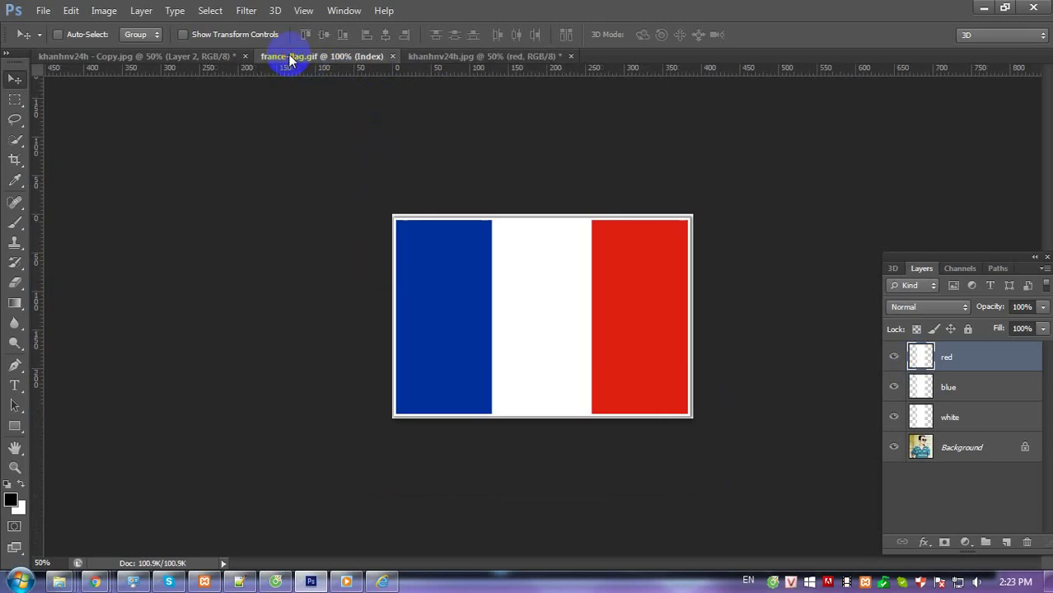
left_click(10, 500)
left_click(458, 265)
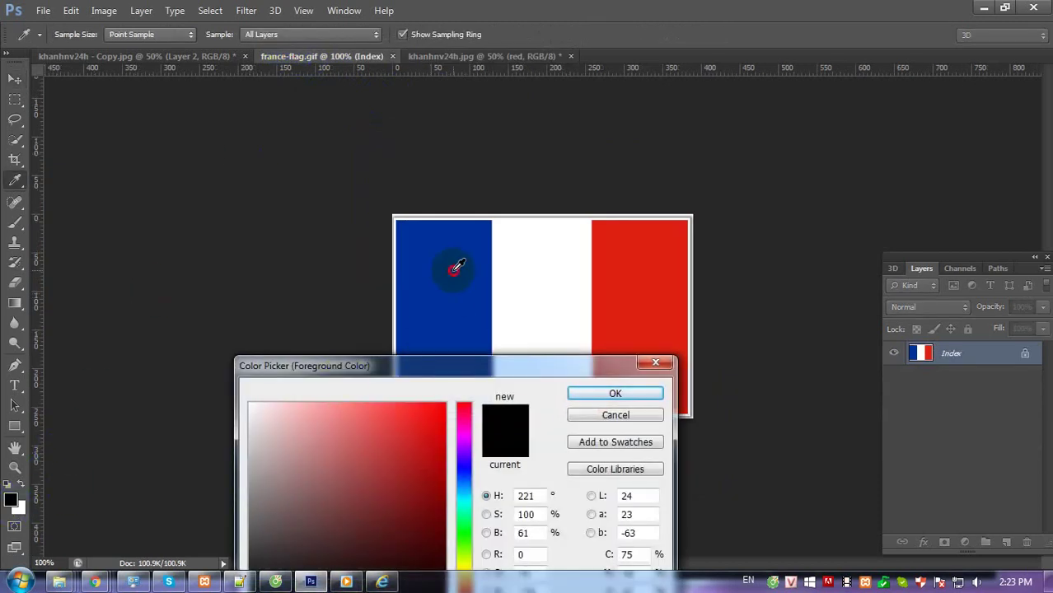
key("Return")
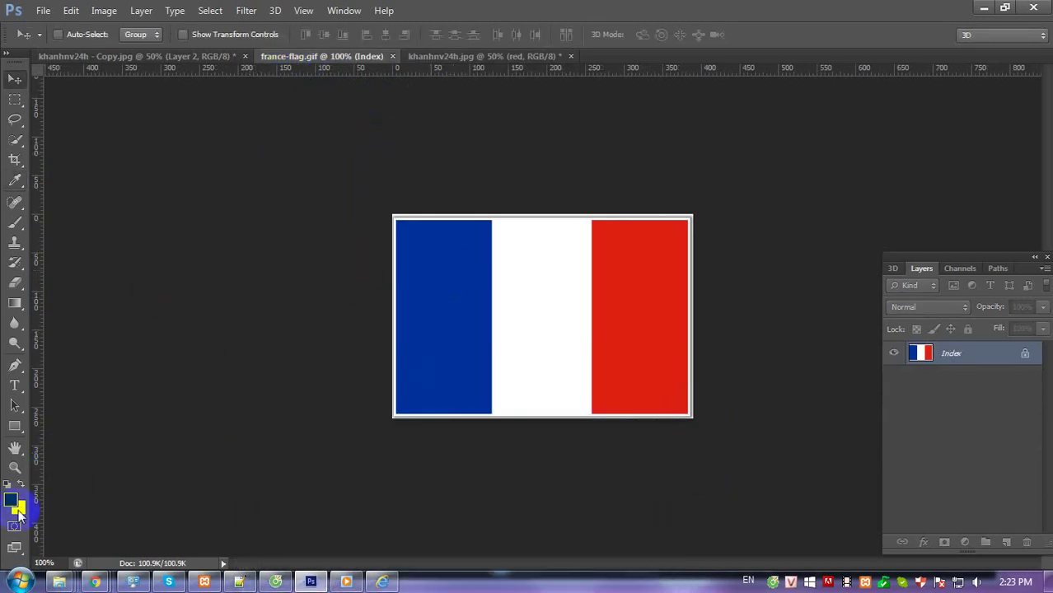
left_click(18, 509)
left_click(630, 280)
key("Return")
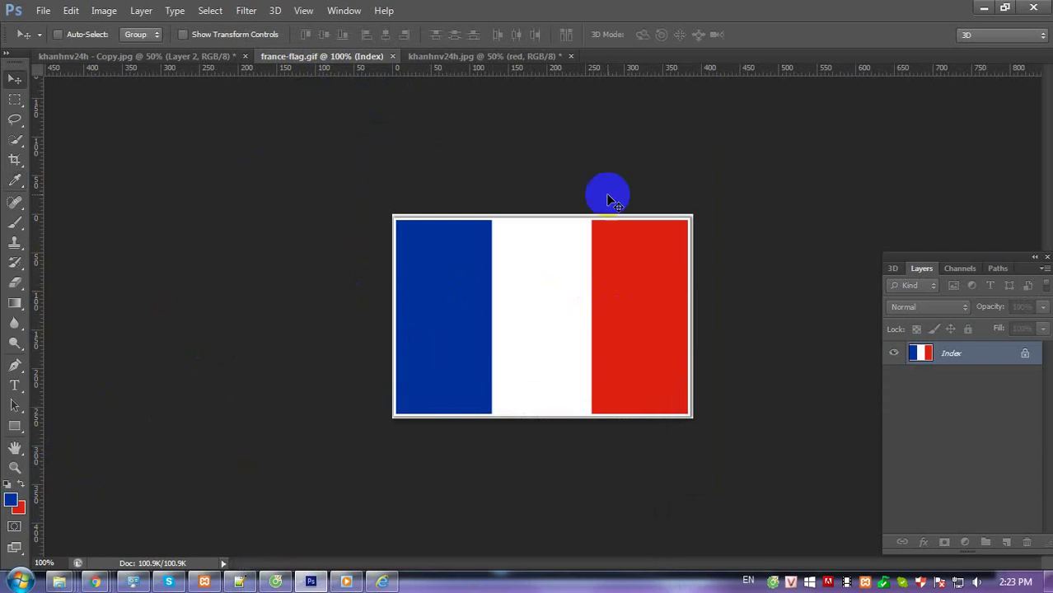
Align the red layer's stripe to the portrait's right edge and load its selection.
left_click(499, 58)
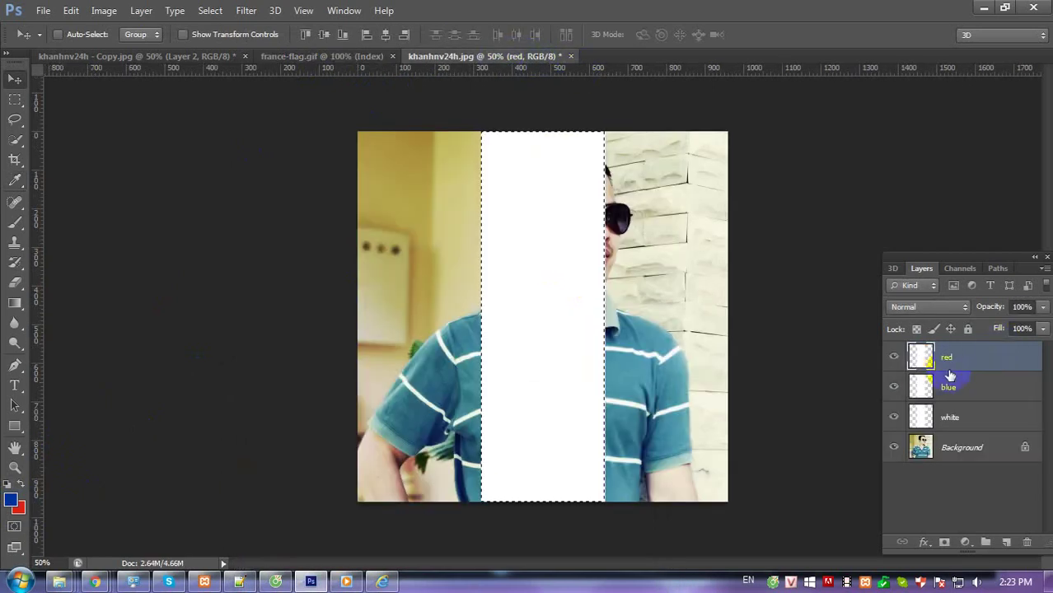
key("ctrl+a")
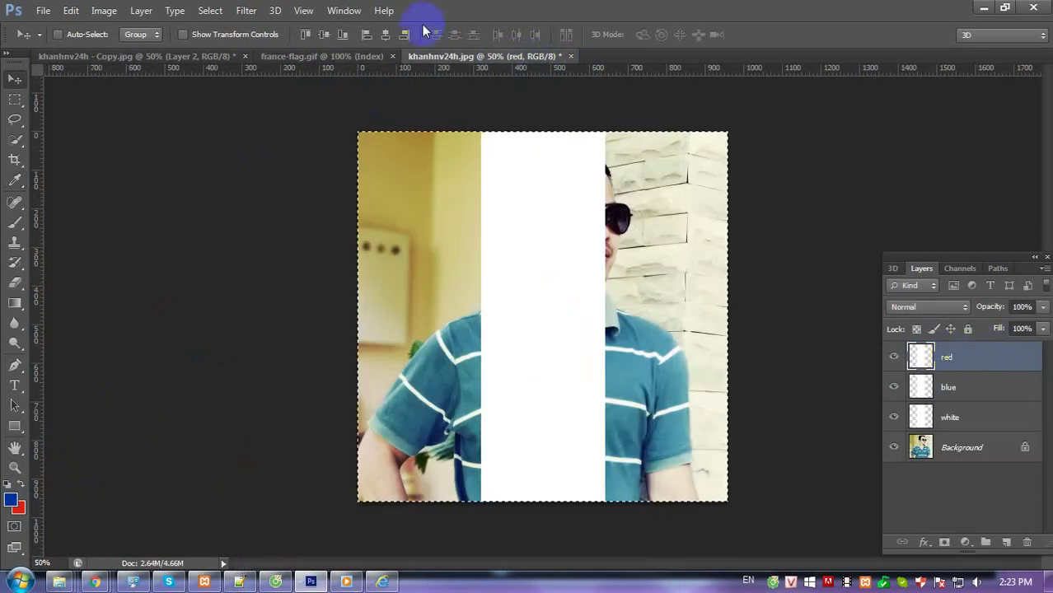
left_click(404, 34)
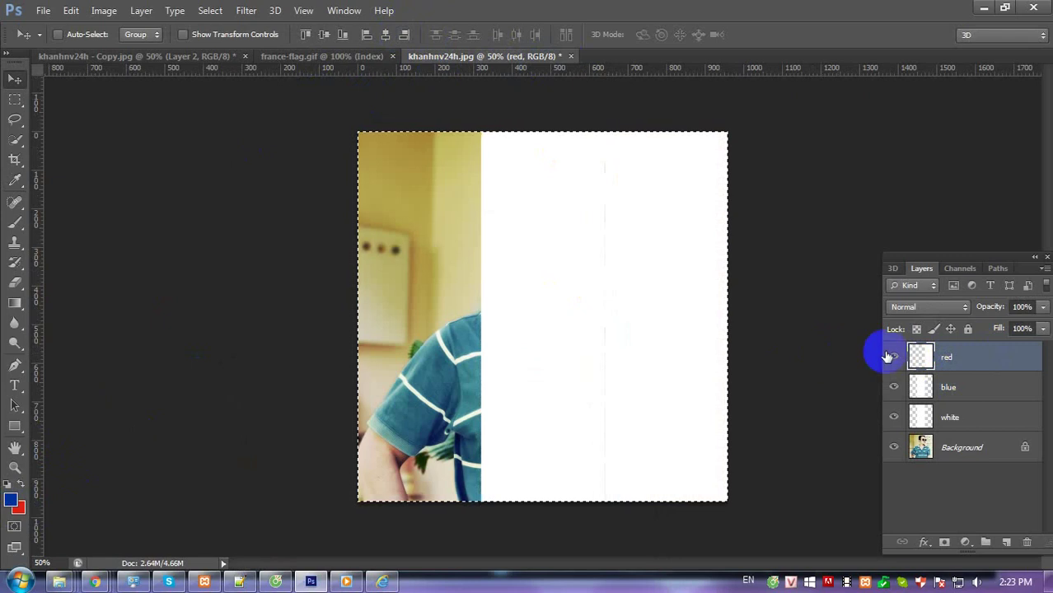
left_click(920, 362, "ctrl")
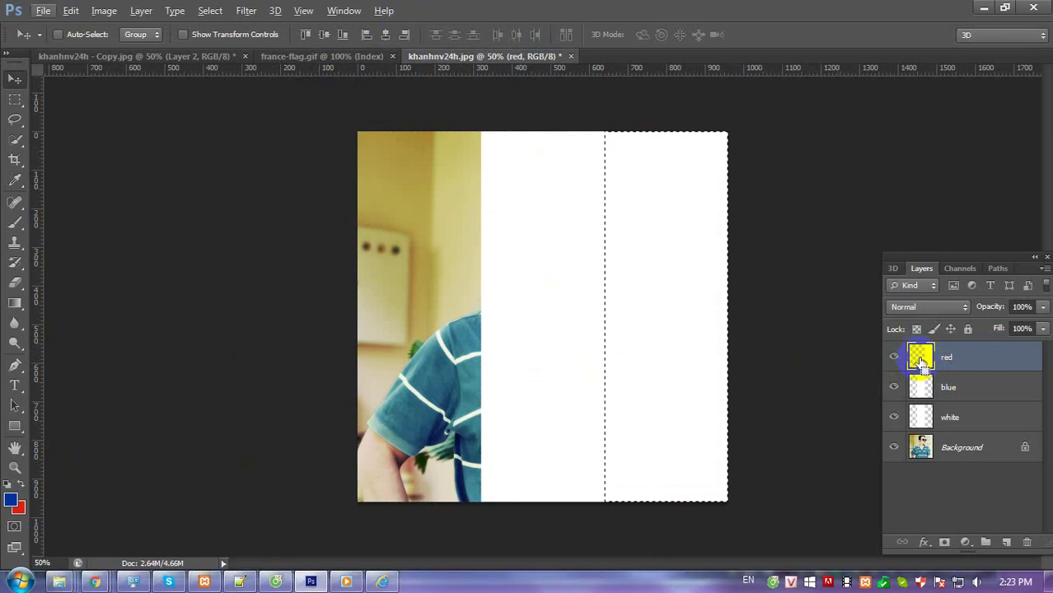
Fill the right stripe red, then align the blue stripe left and fill it blue.
key("ctrl+BackSpace")
key("ctrl+d")
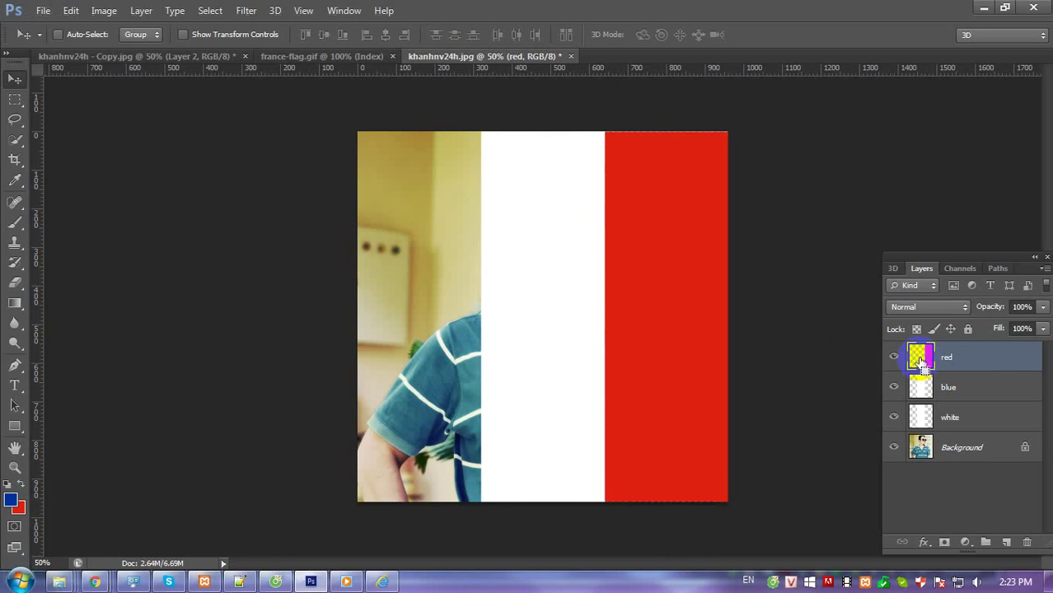
left_click(921, 394)
key("ctrl+a")
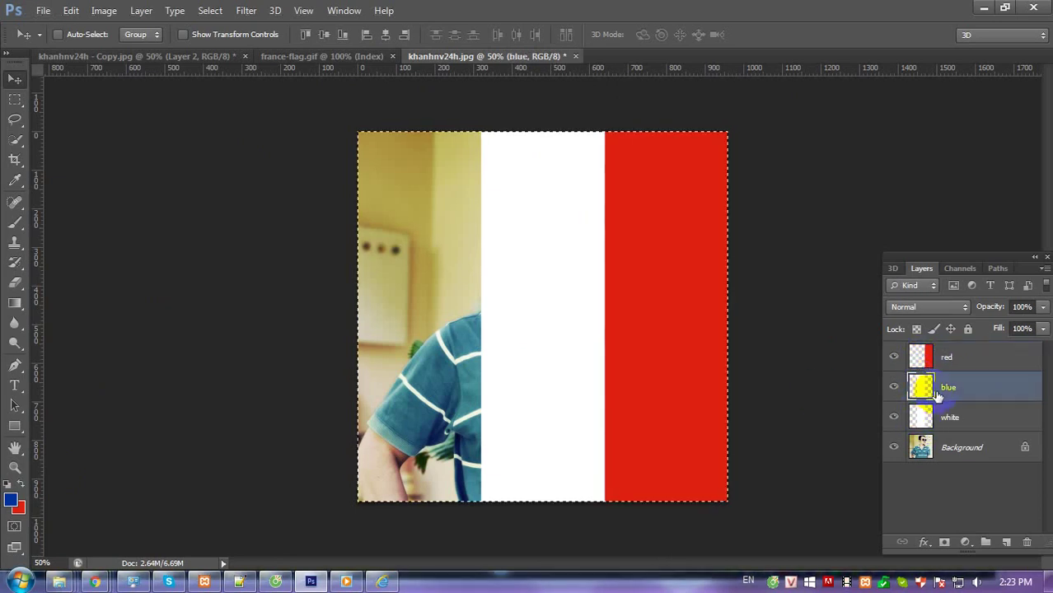
left_click(367, 35)
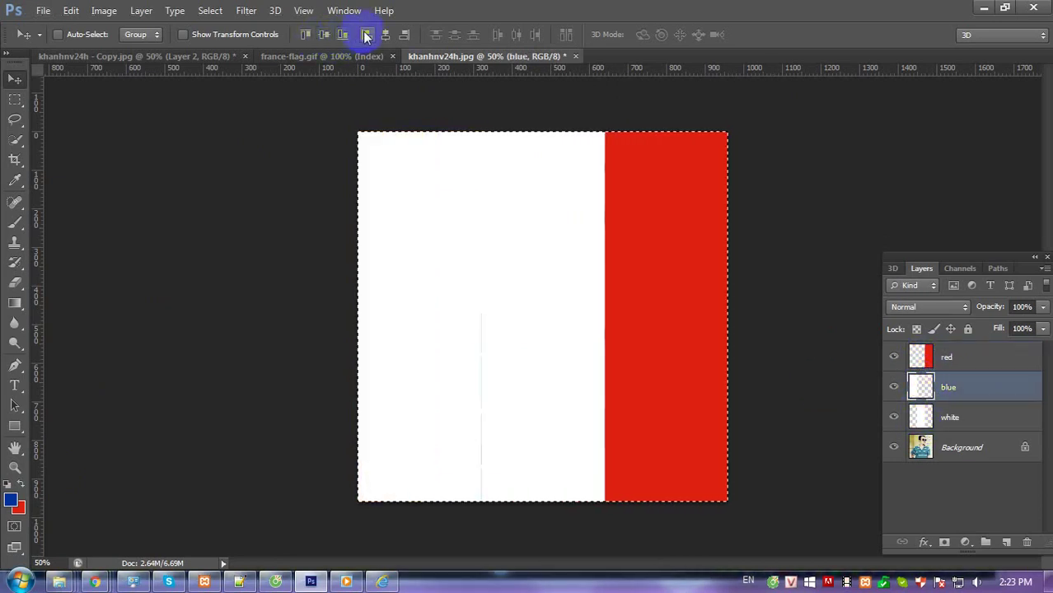
left_click(922, 388, "ctrl")
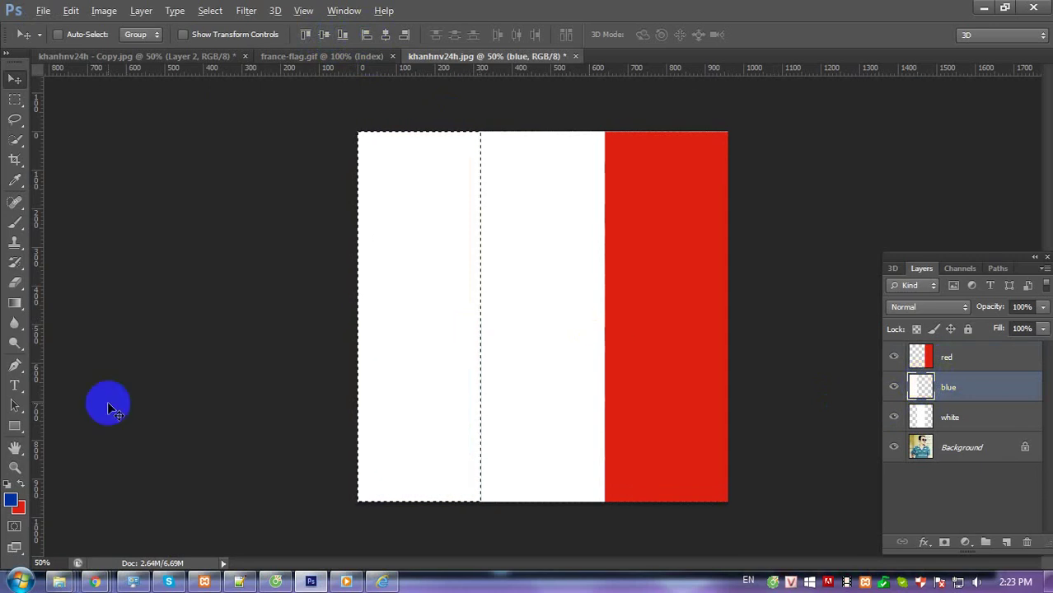
key("alt+BackSpace")
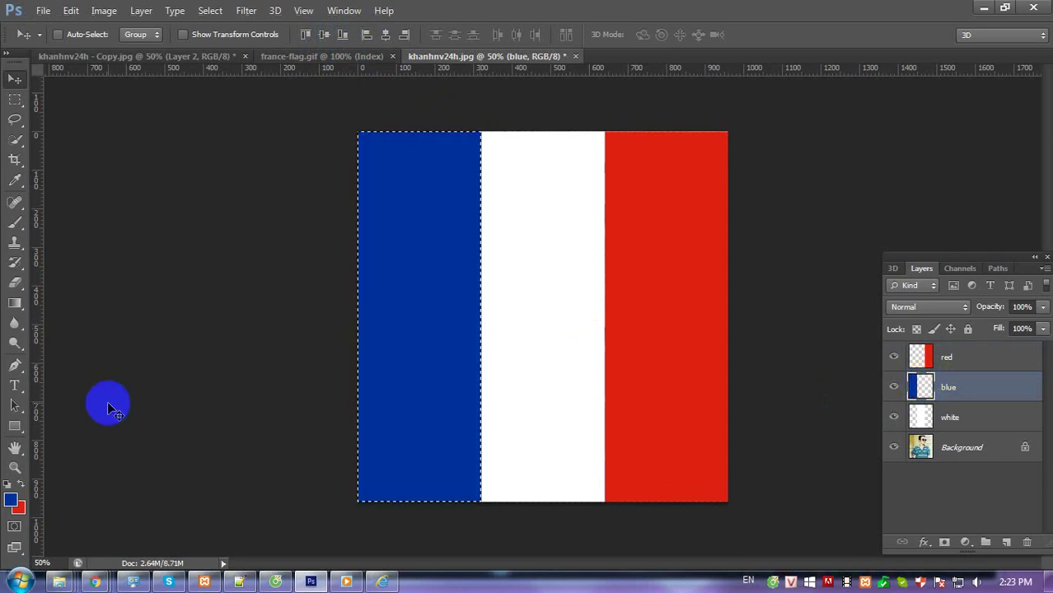
key("ctrl+d")
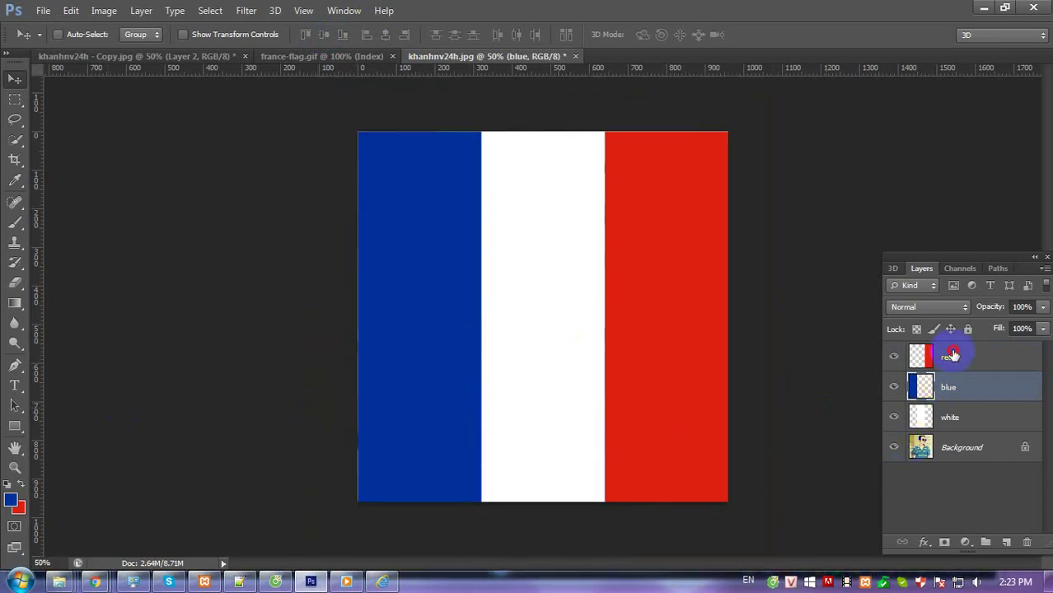
Group the red, blue and white layers as 'Flag France' at 65% opacity.
left_click(952, 354, "ctrl")
left_click(954, 417, "ctrl")
left_click_drag(960, 425, 985, 540)
type("F")
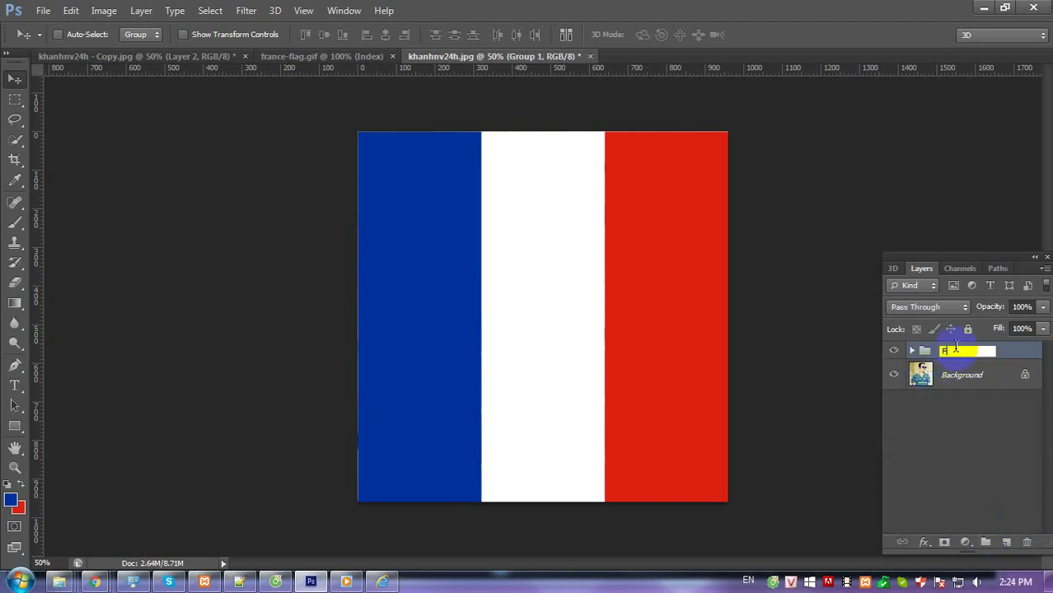
type("lag-France")
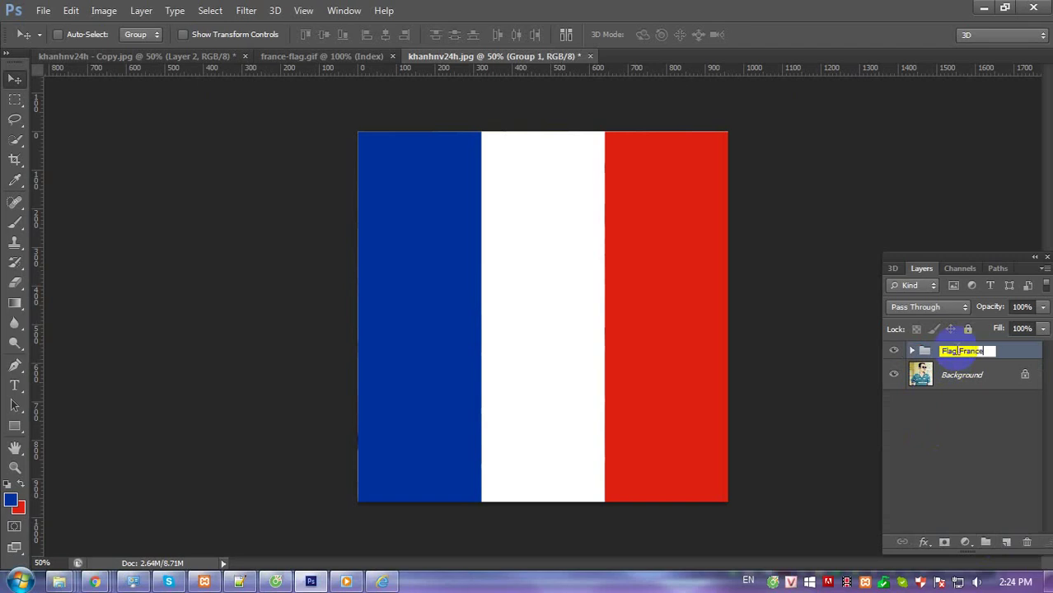
key("Return")
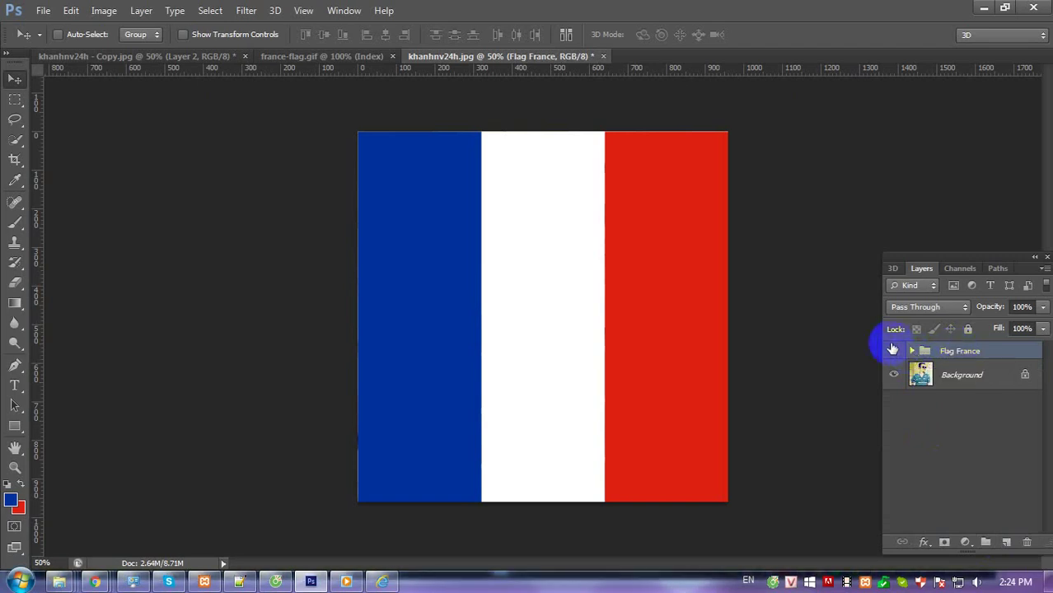
left_click_drag(1043, 307, 1021, 331)
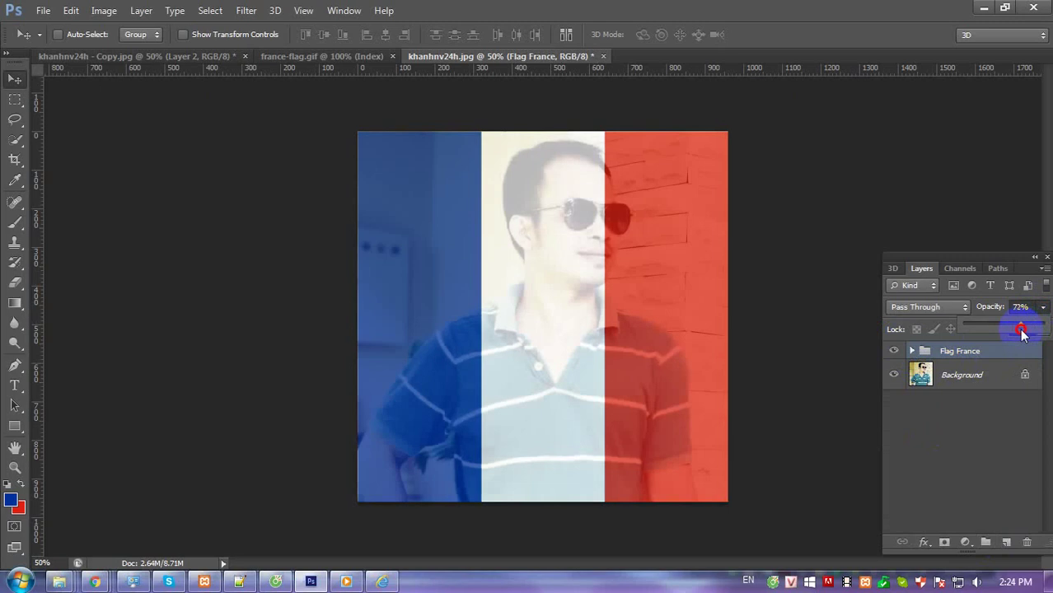
left_click_drag(1019, 311, 1015, 314)
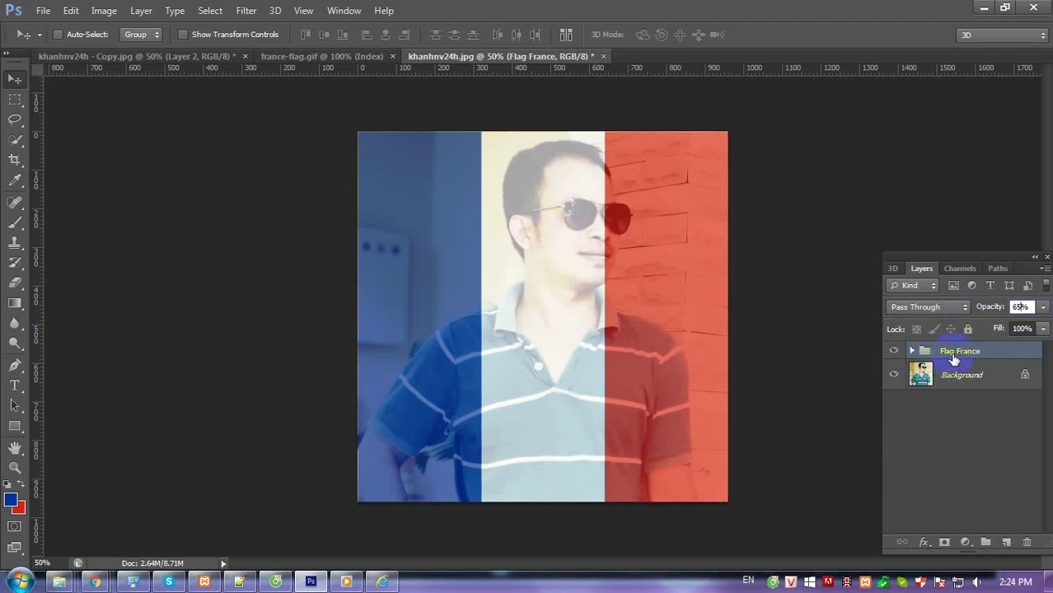
Free-transform the red and blue stripes to stretch them slightly taller.
left_click(914, 352)
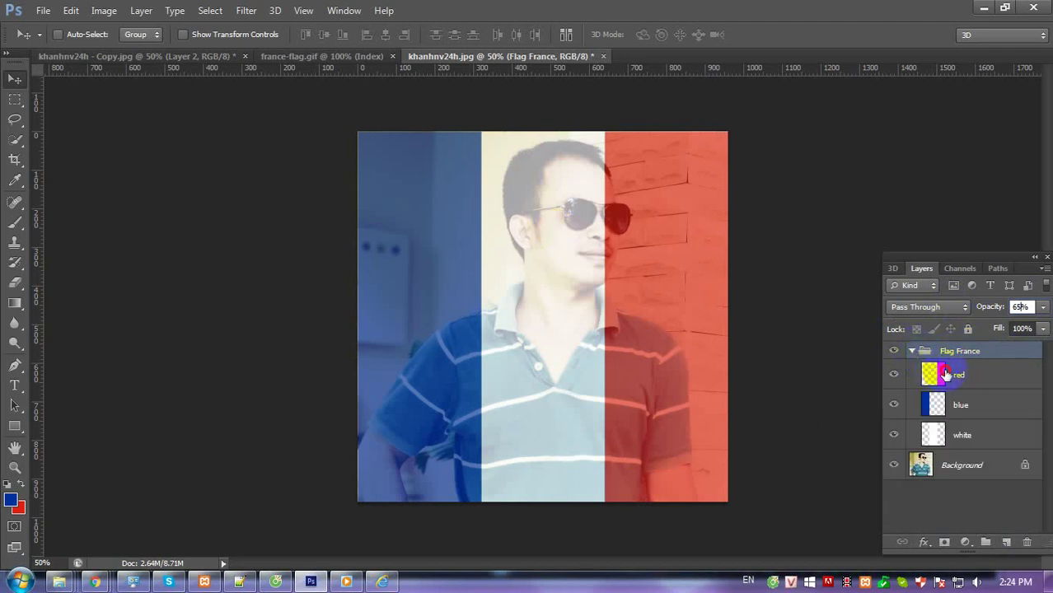
left_click(945, 375)
left_click(936, 375, "ctrl")
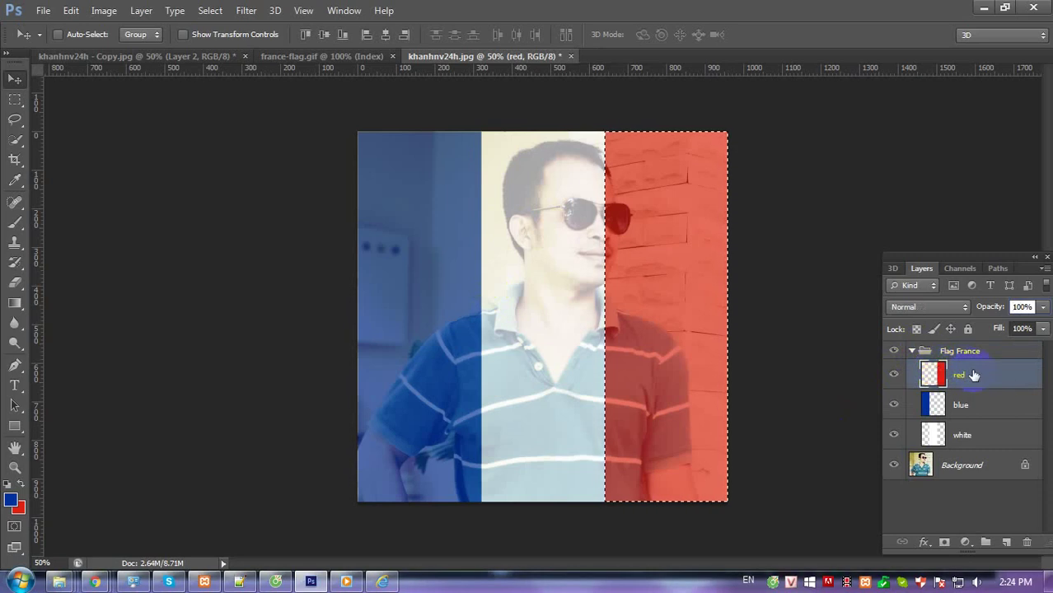
key("ctrl+d")
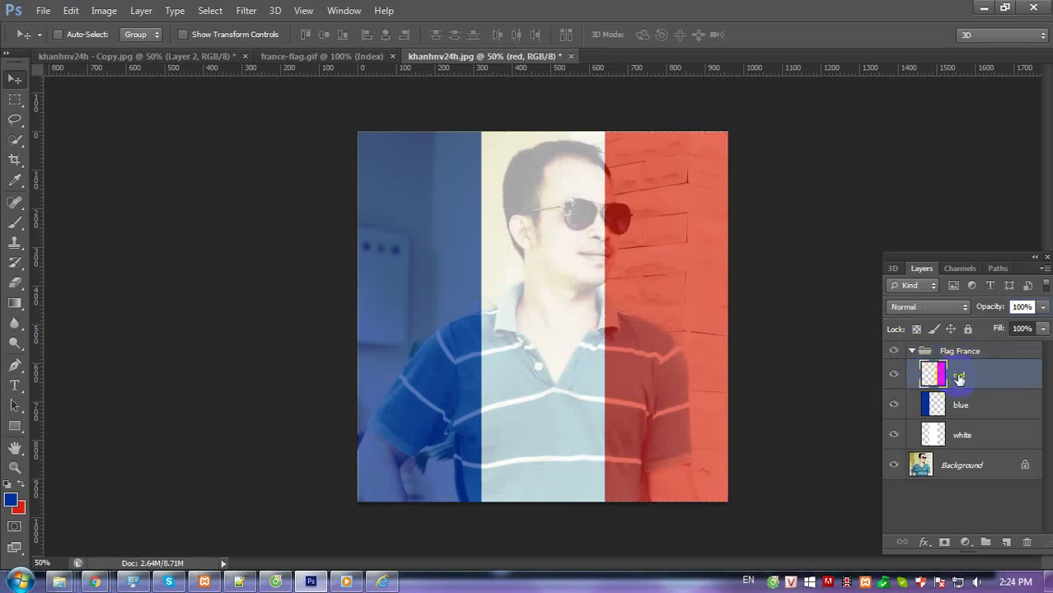
left_click(933, 405, "shift")
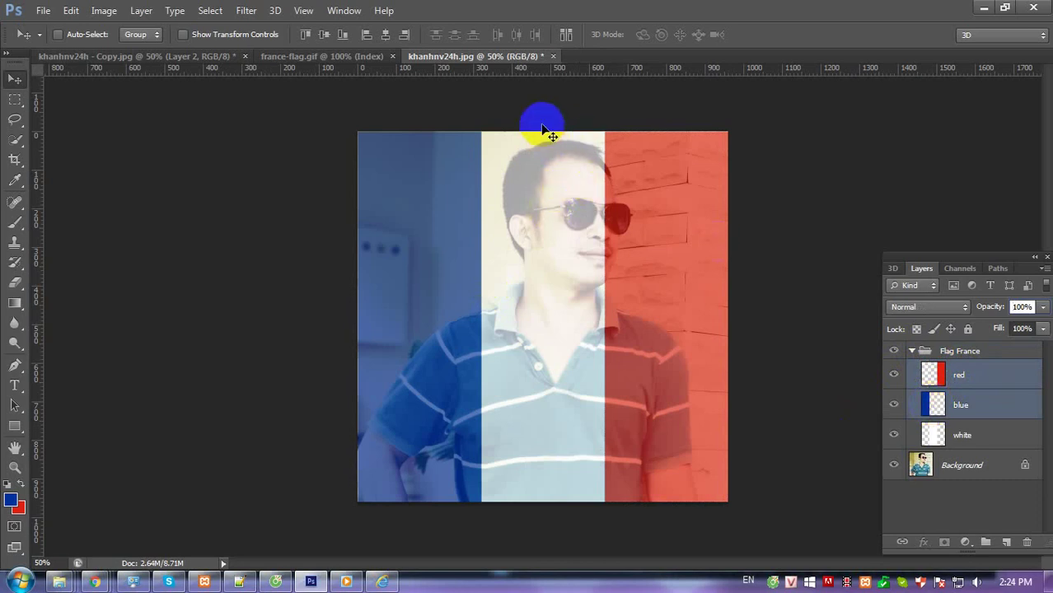
key("ctrl+t")
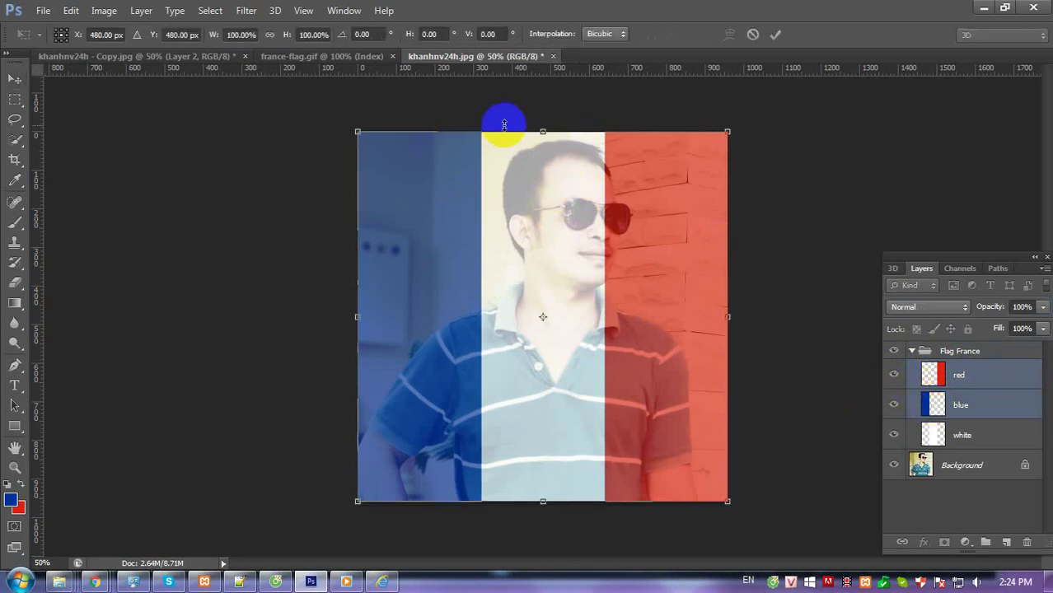
left_click_drag(543, 128, 543, 124)
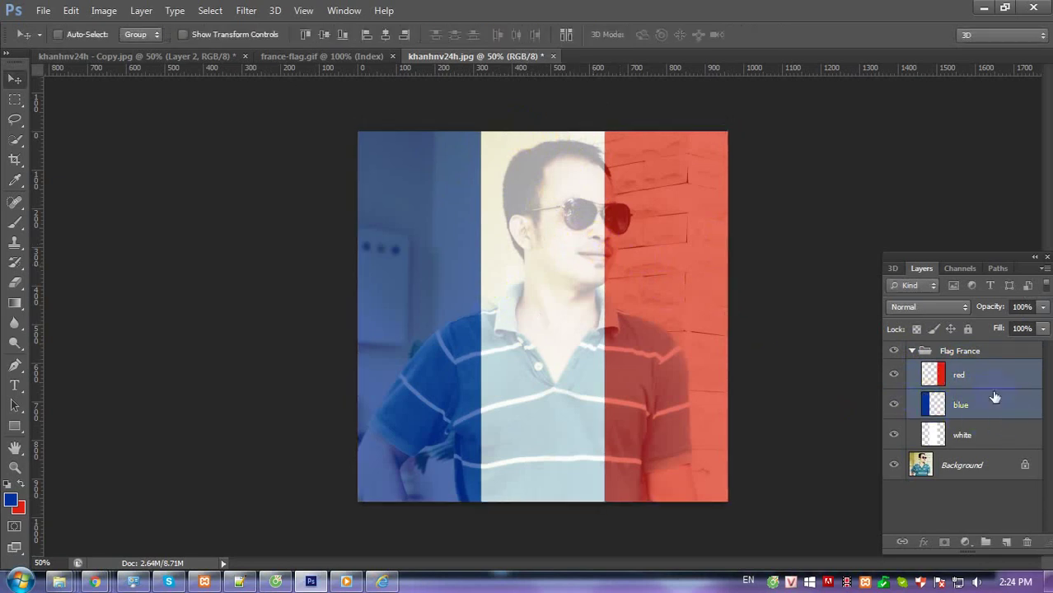
Select the Flag France group's layers and collapse the group.
left_click(963, 406)
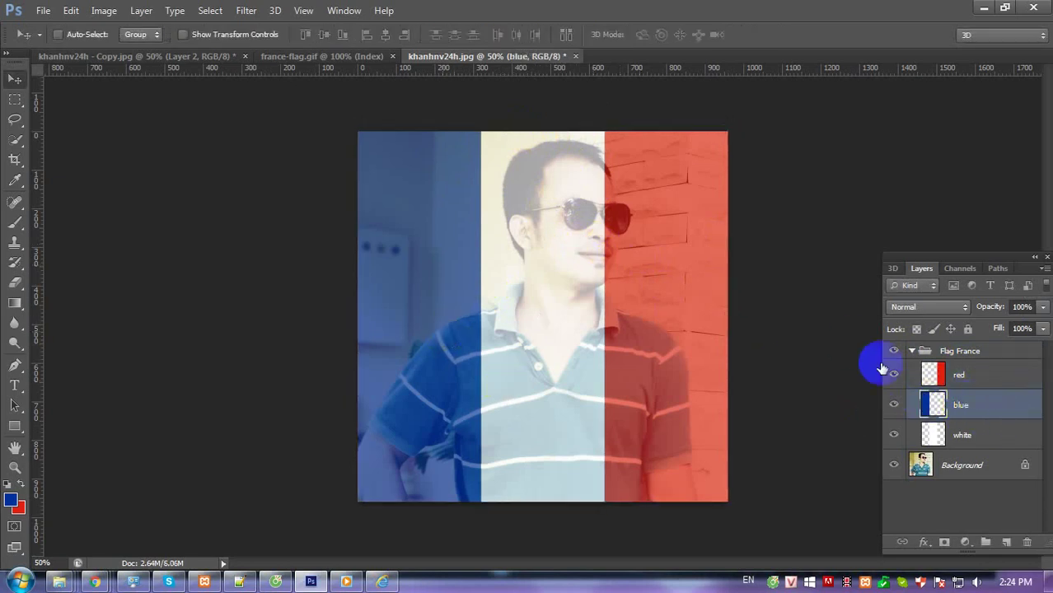
left_click(979, 378)
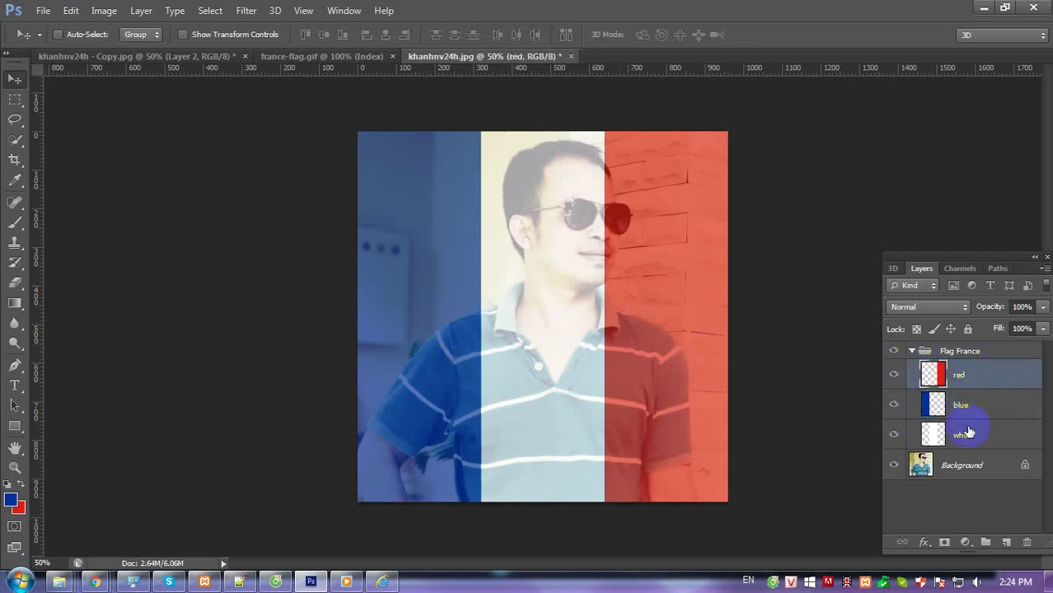
left_click(966, 433)
left_click(959, 353)
left_click(912, 352)
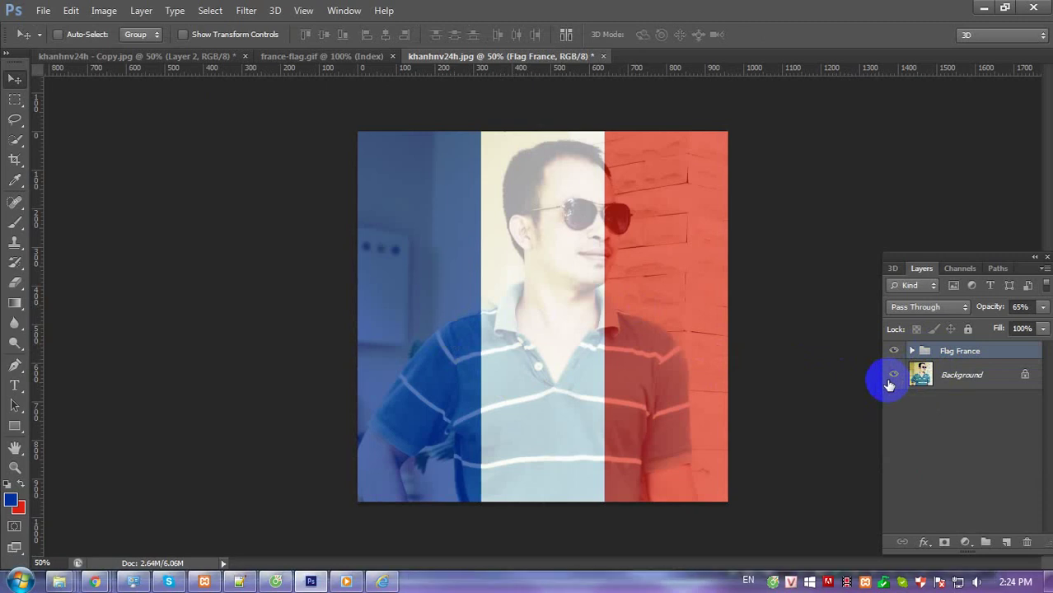
Stamp all visible layers into a new layer and save as JPEG khanhnv24h-update.jpg in the ps folder.
key("ctrl+shift+alt+e")
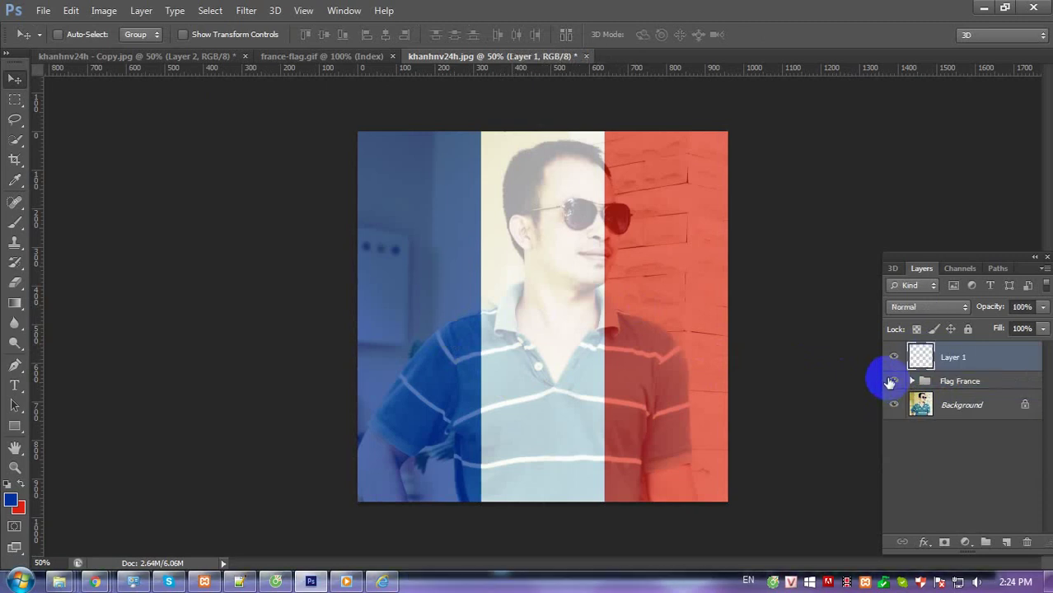
left_click(43, 10)
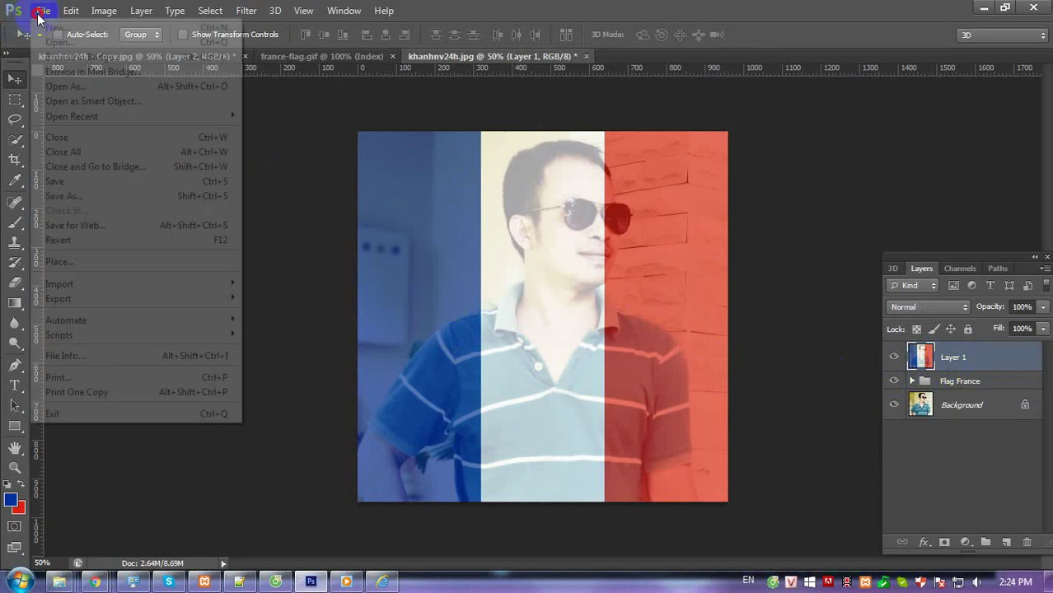
left_click(79, 203)
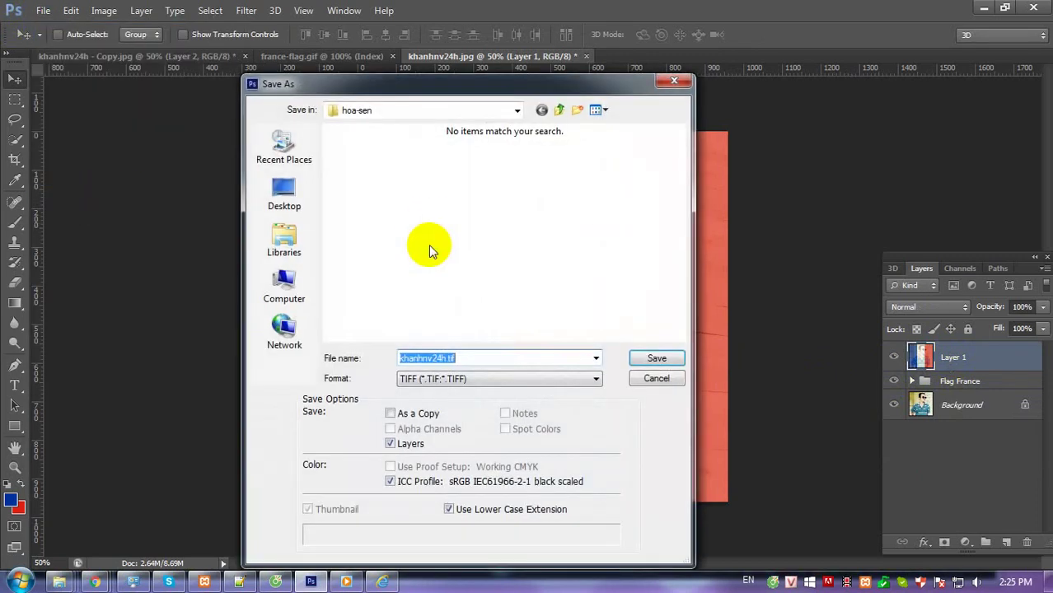
key("Tab")
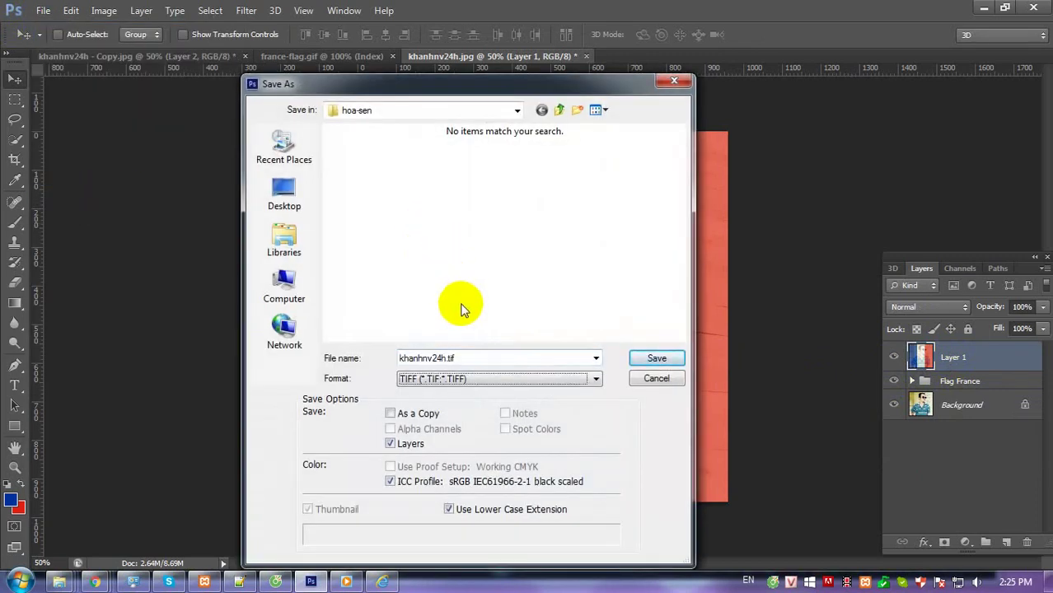
key("j")
left_click(284, 194)
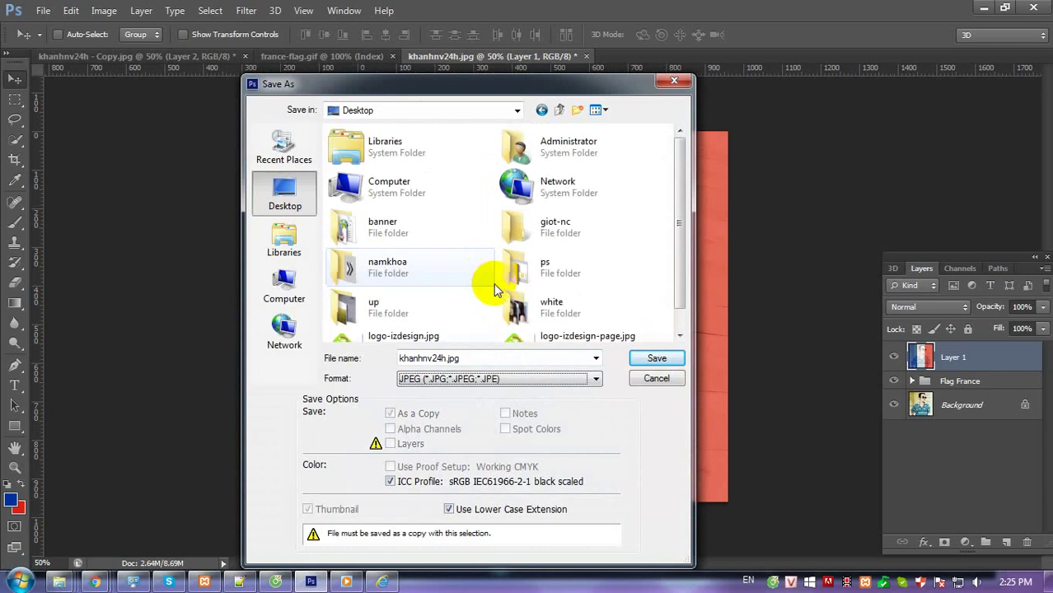
double_click(507, 265)
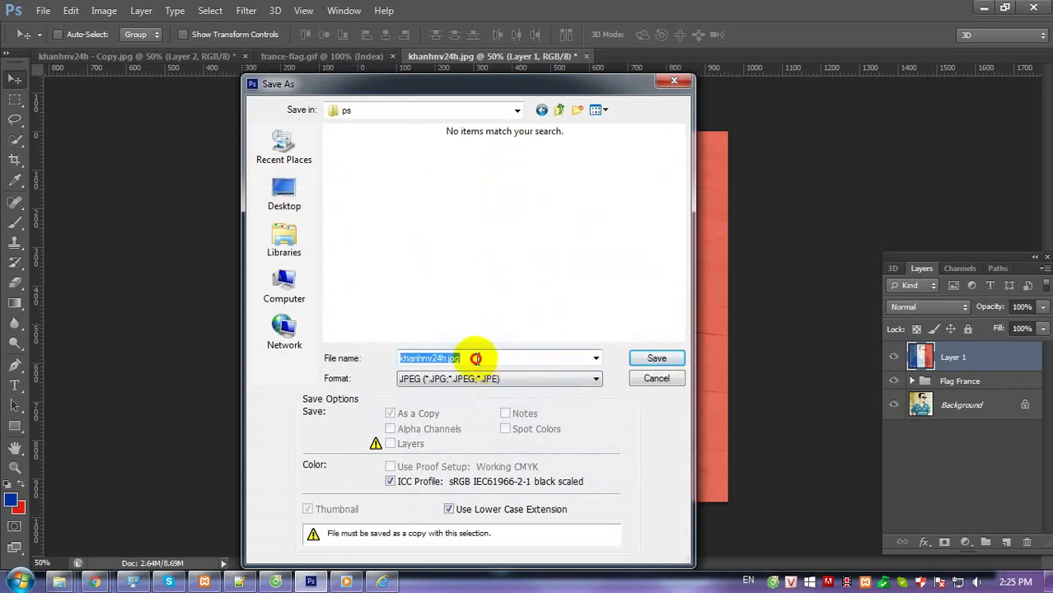
left_click(449, 358)
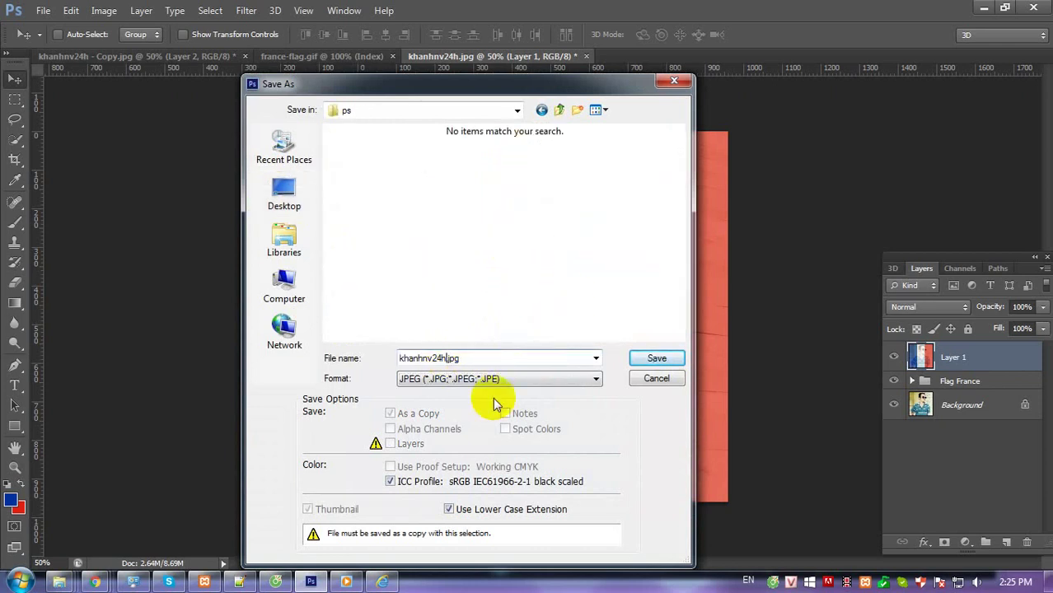
type("-upda")
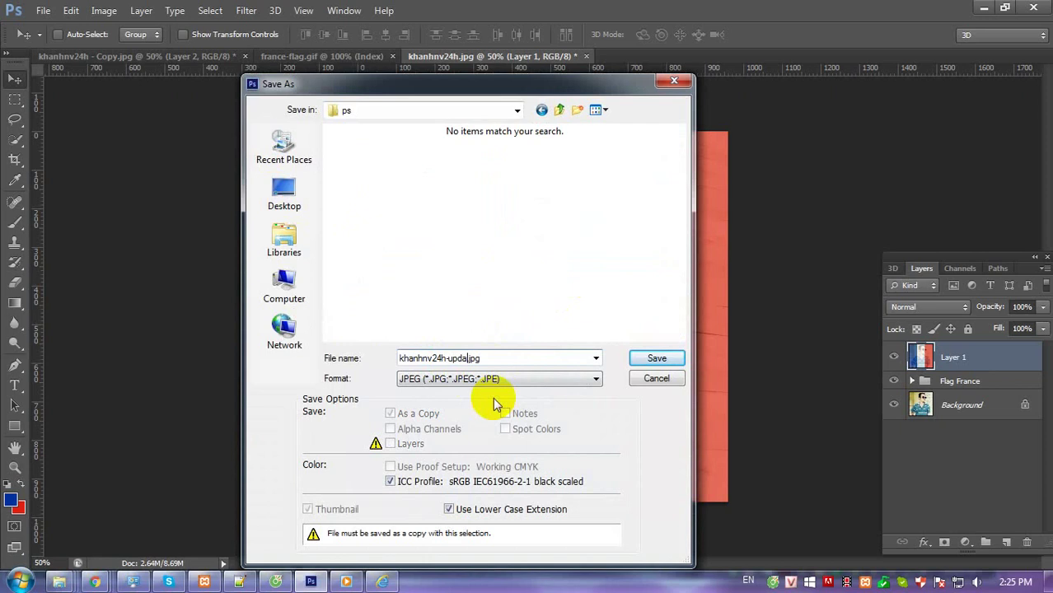
type("te")
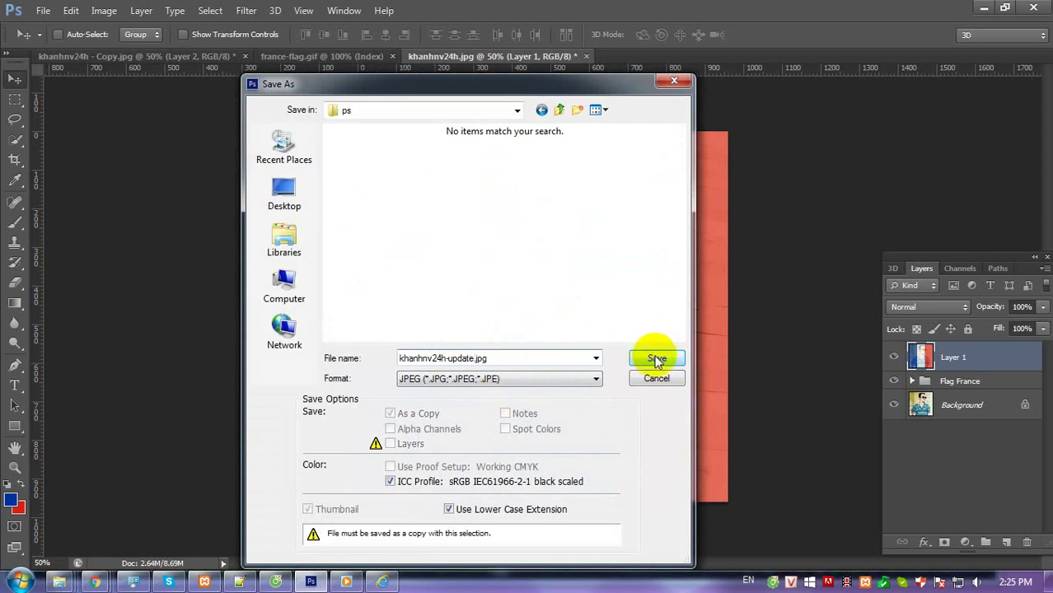
left_click(655, 358)
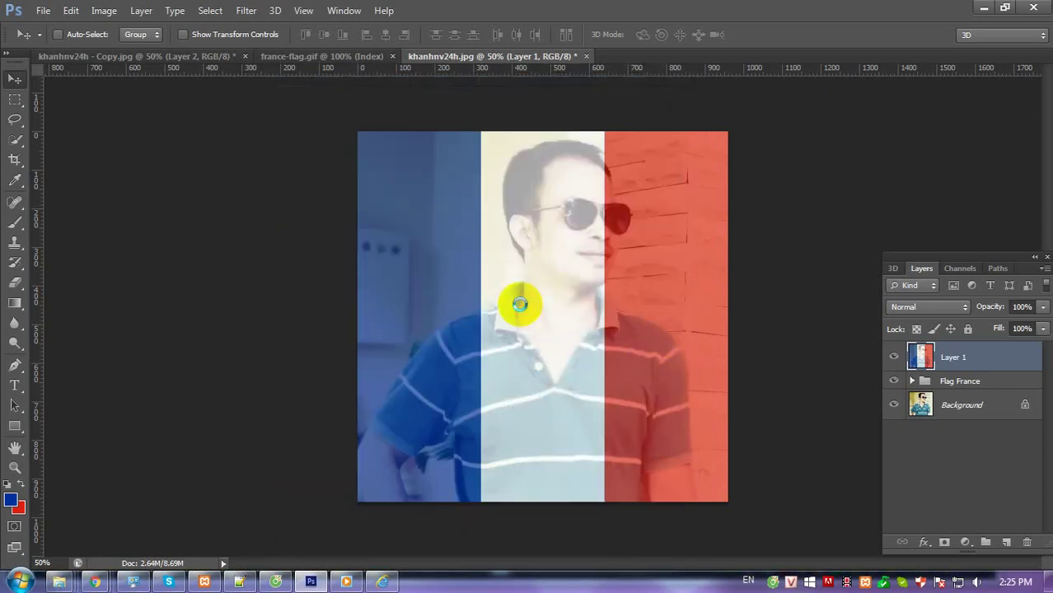
Accept the JPEG options, then bring up the Facebook tab in Chrome.
left_click(623, 140)
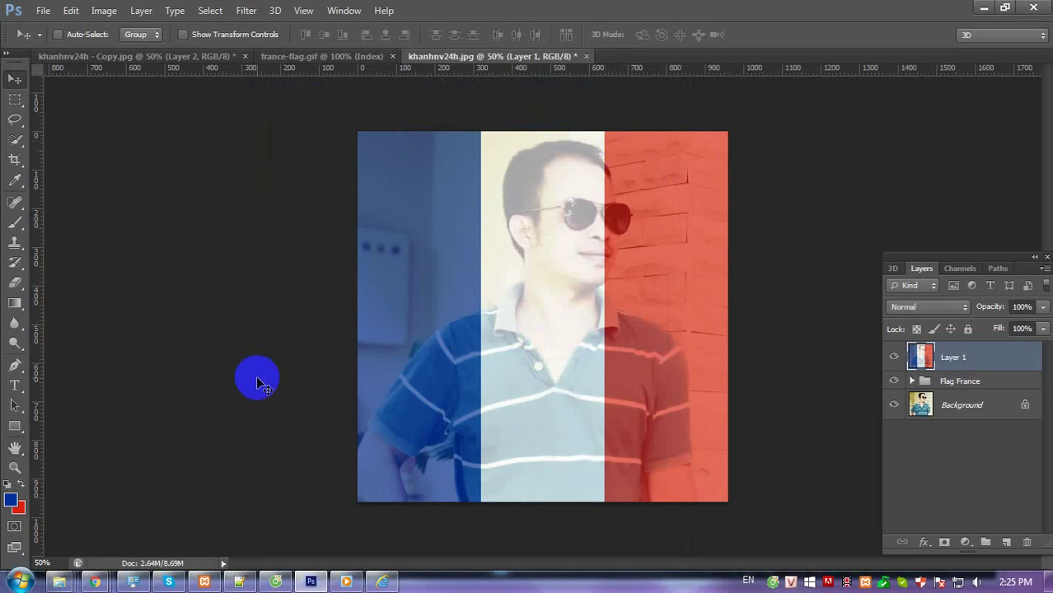
left_click(94, 583)
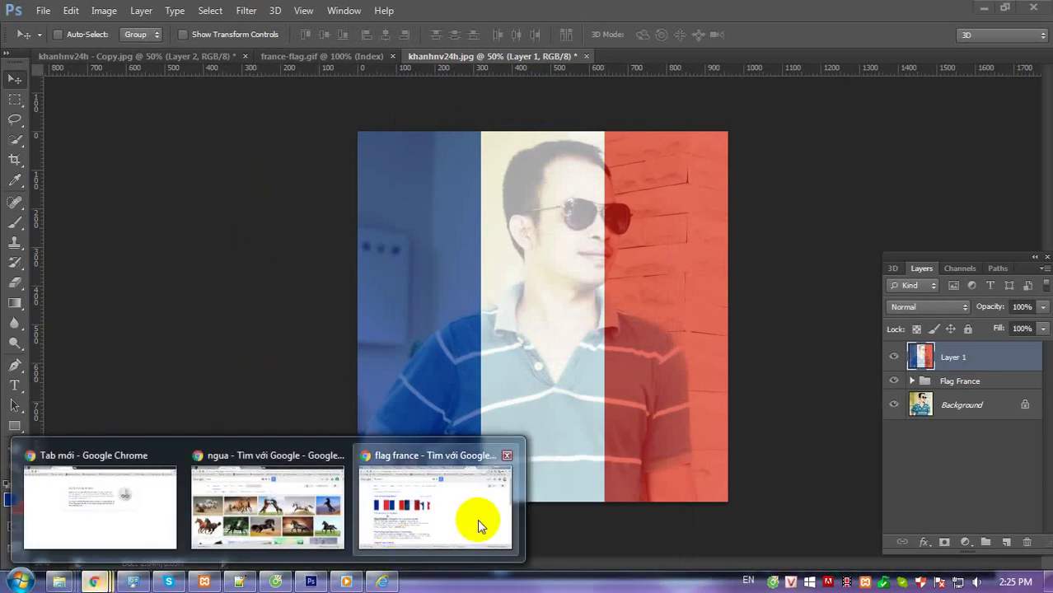
left_click(478, 519)
left_click(37, 8)
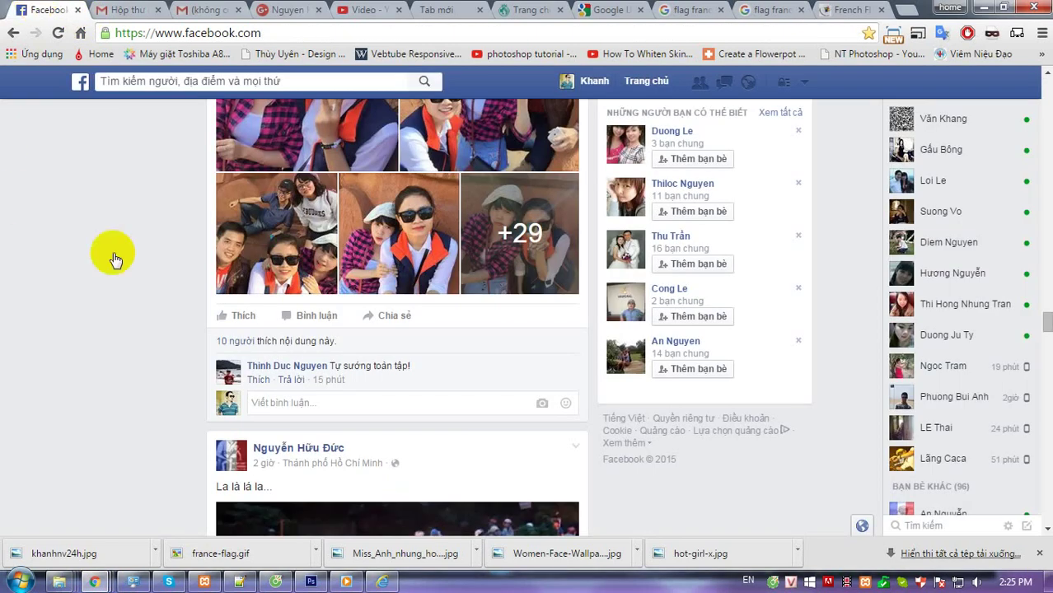
From your profile, start uploading a new profile photo and browse to the Desktop ps folder.
left_click(585, 81)
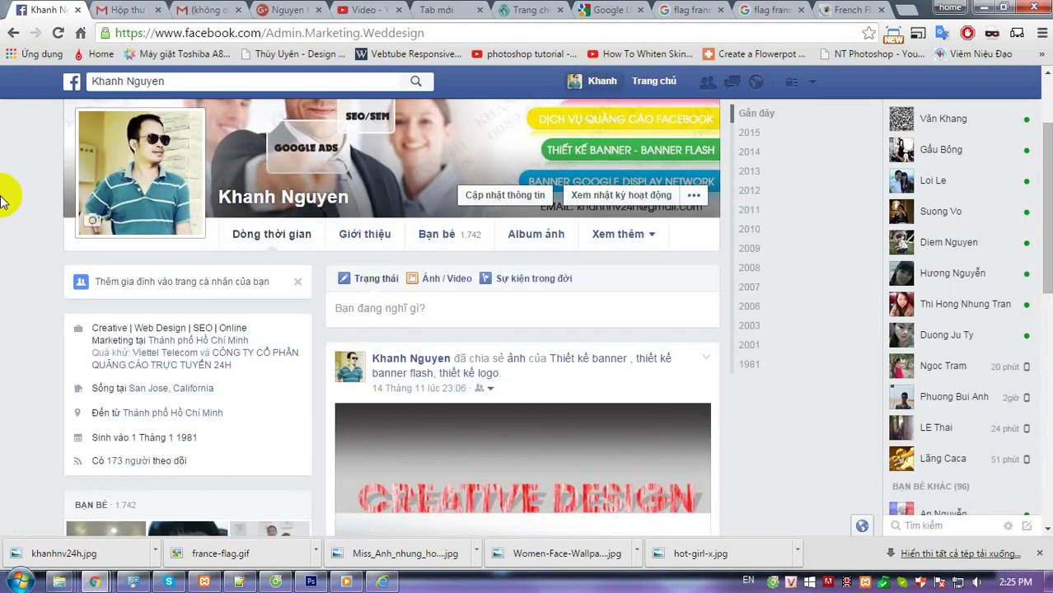
left_click(93, 218)
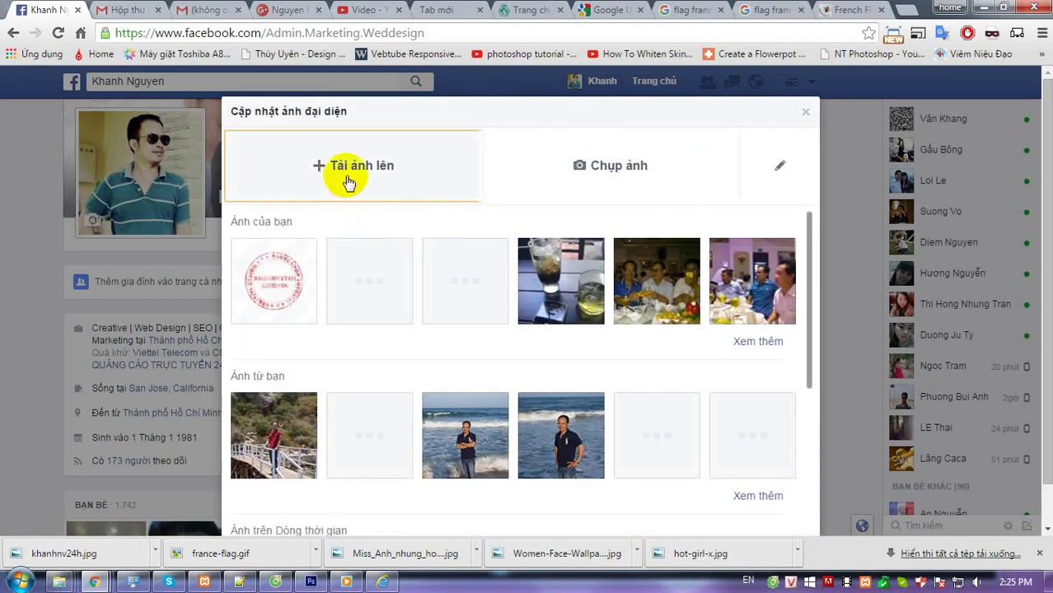
left_click(350, 178)
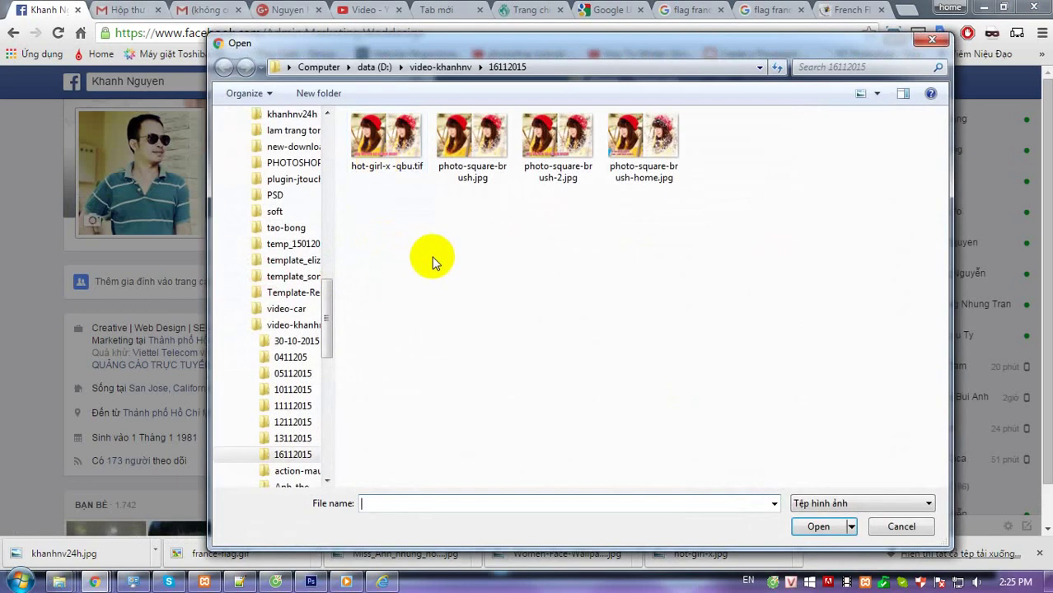
left_click_drag(327, 297, 316, 132)
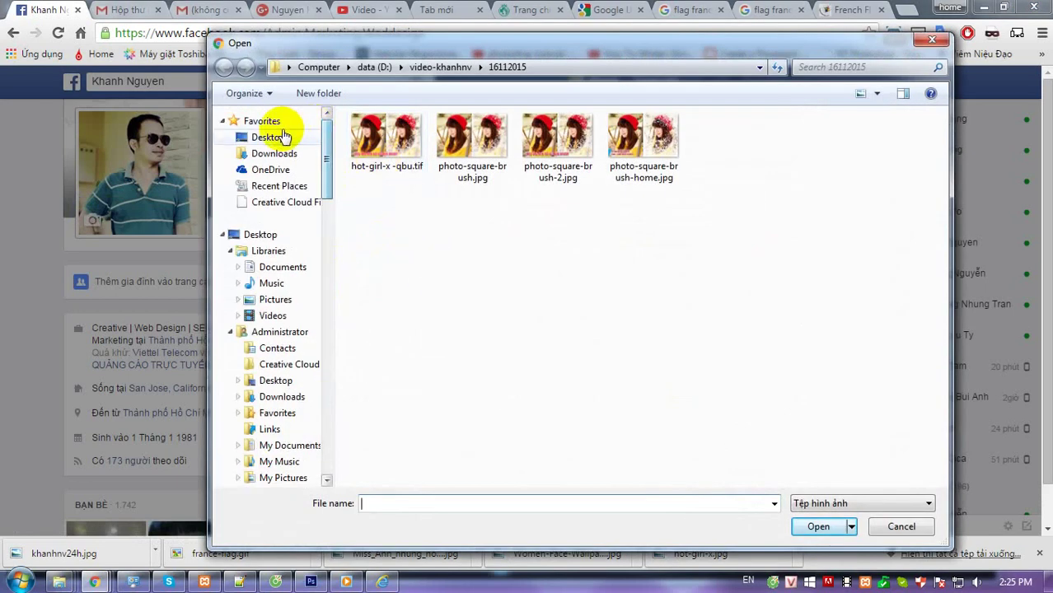
left_click(271, 135)
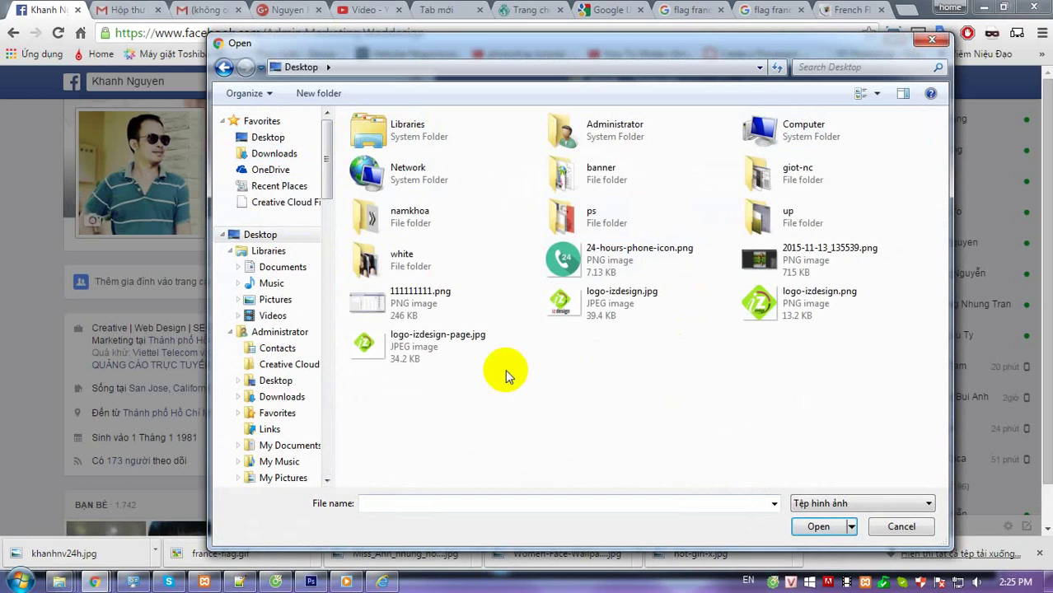
left_click(588, 219)
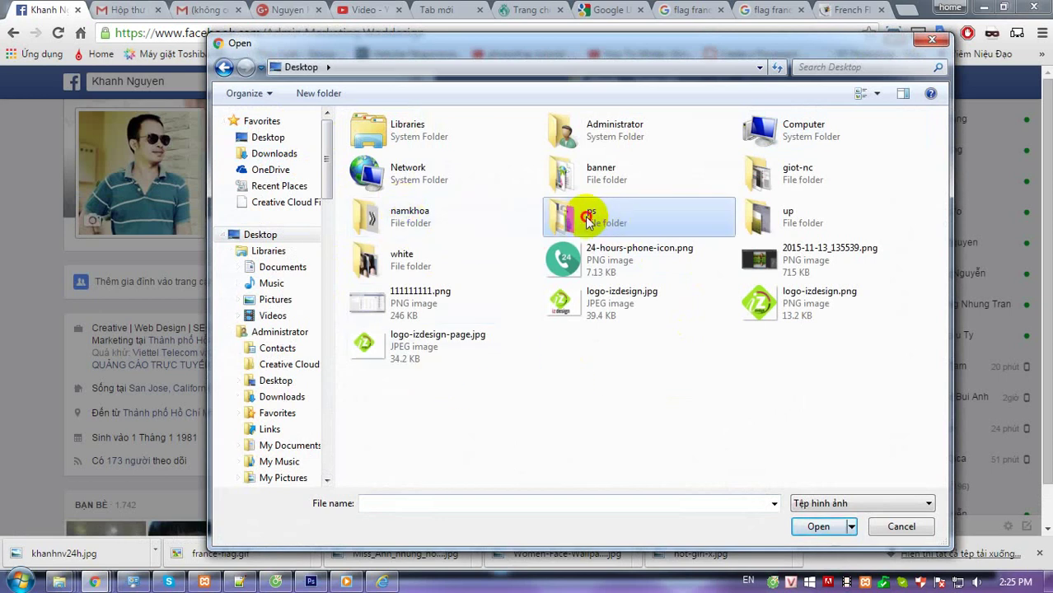
double_click(587, 219)
Pick khanhnv24h-update.jpg, zoom it out to fit the frame, then crop and save it.
left_click(425, 287)
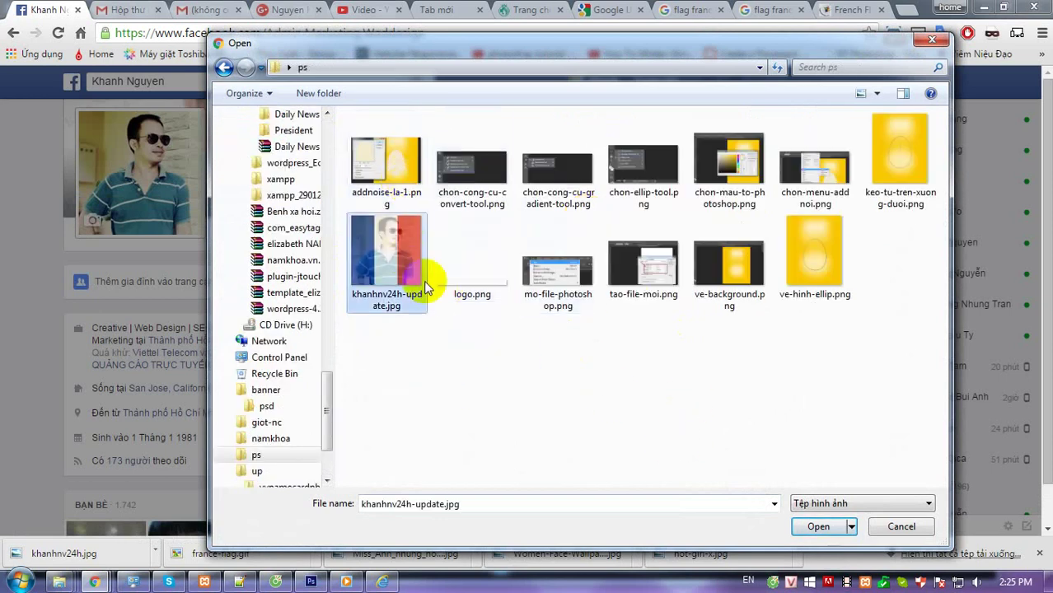
left_click(818, 527)
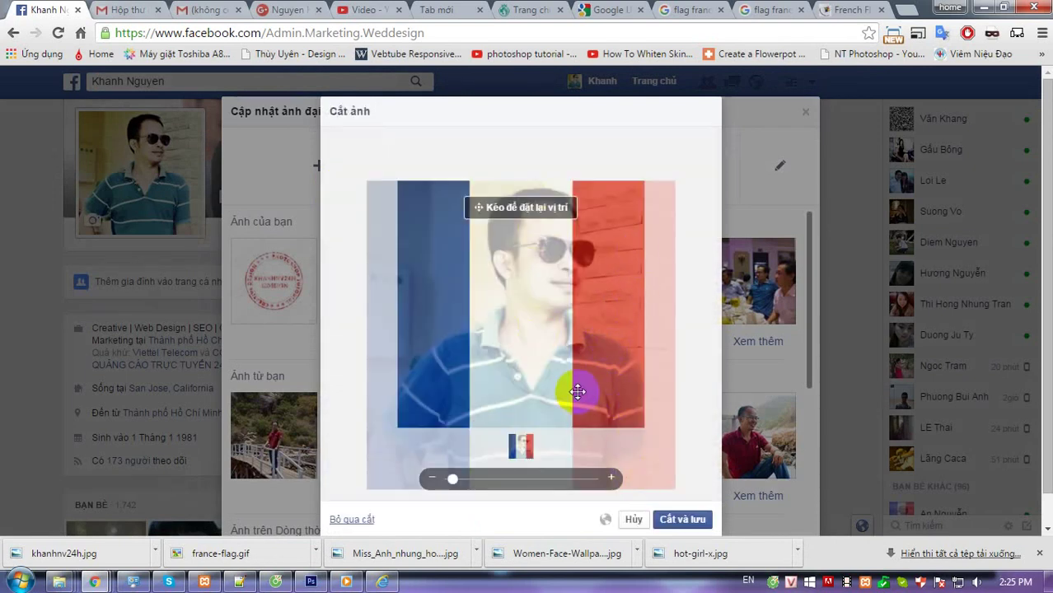
left_click_drag(453, 479, 437, 481)
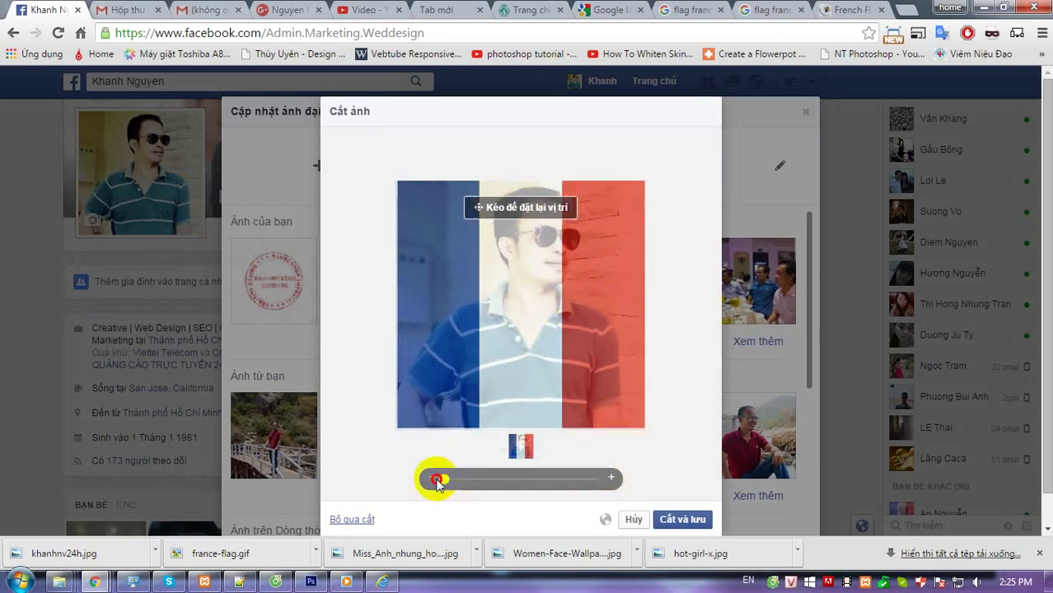
left_click(680, 519)
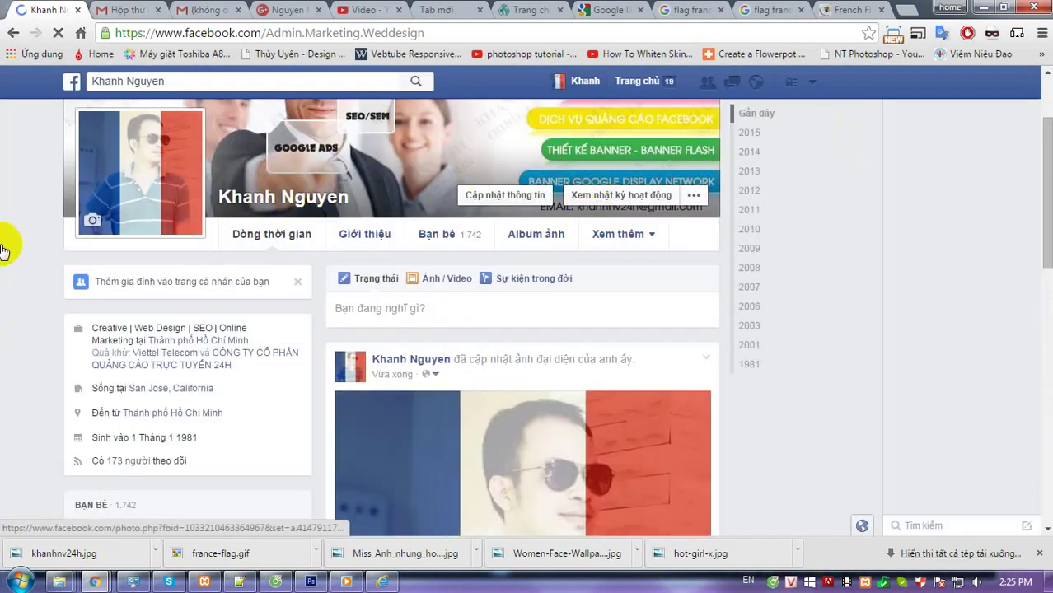
Scroll to check the new profile photo post, then reload your profile and return to the top.
scroll(568, 368, "down", 1)
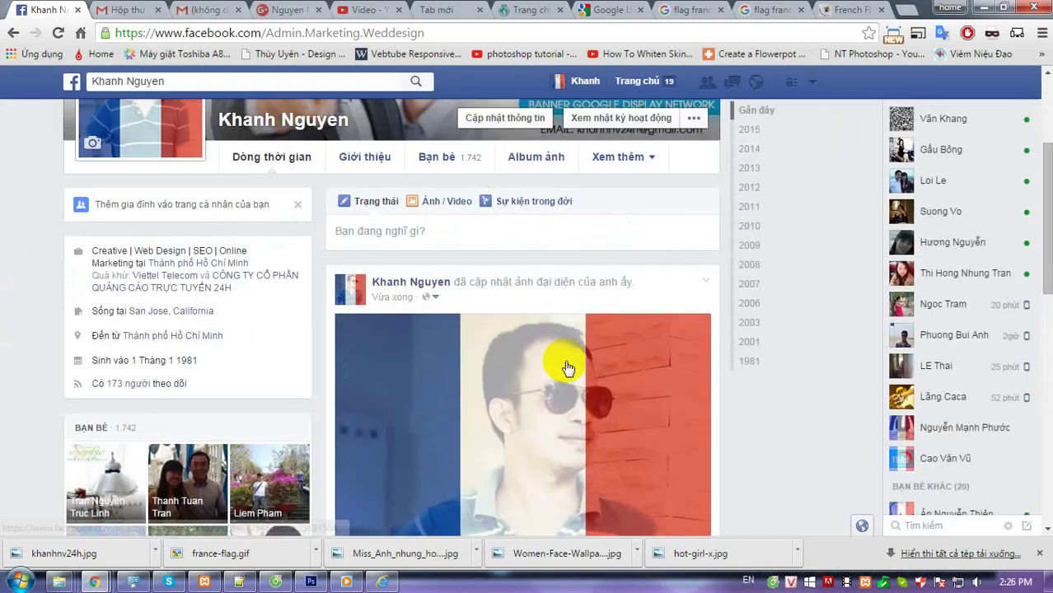
scroll(568, 368, "down", 2)
scroll(571, 364, "up", 2)
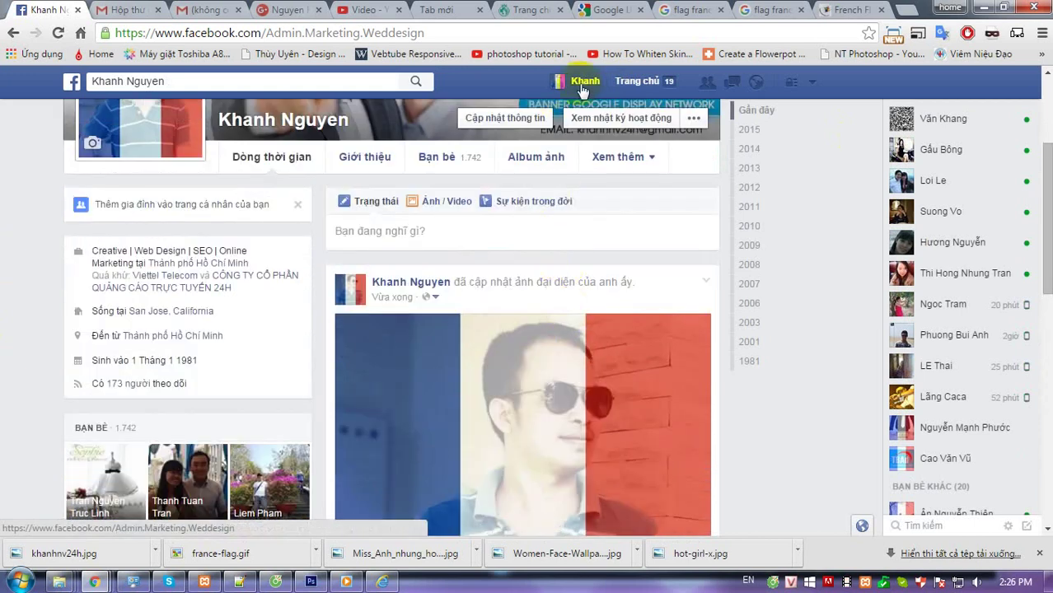
left_click(582, 84)
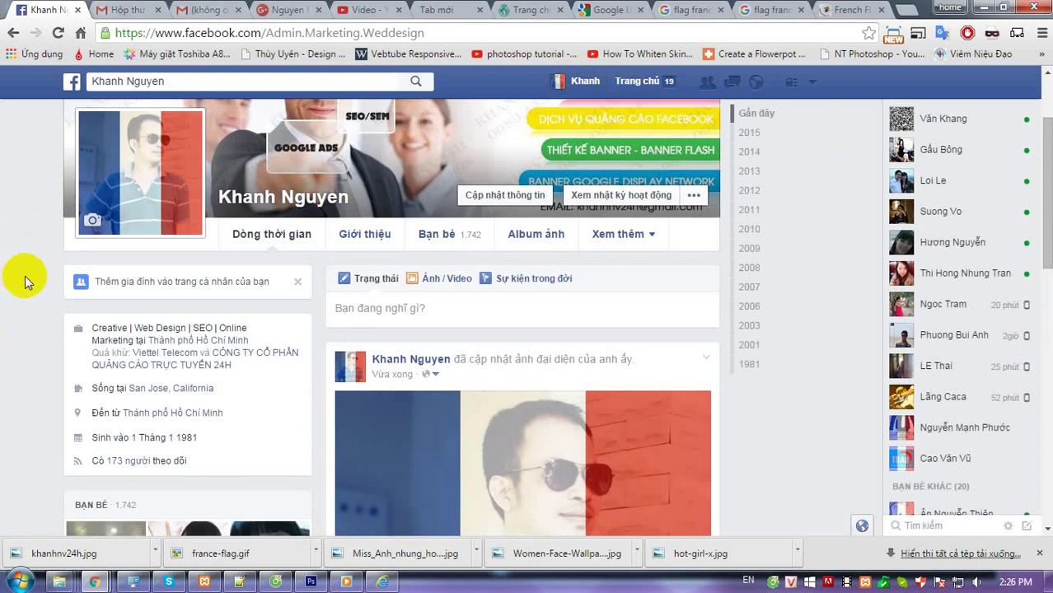
scroll(75, 306, "up", 2)
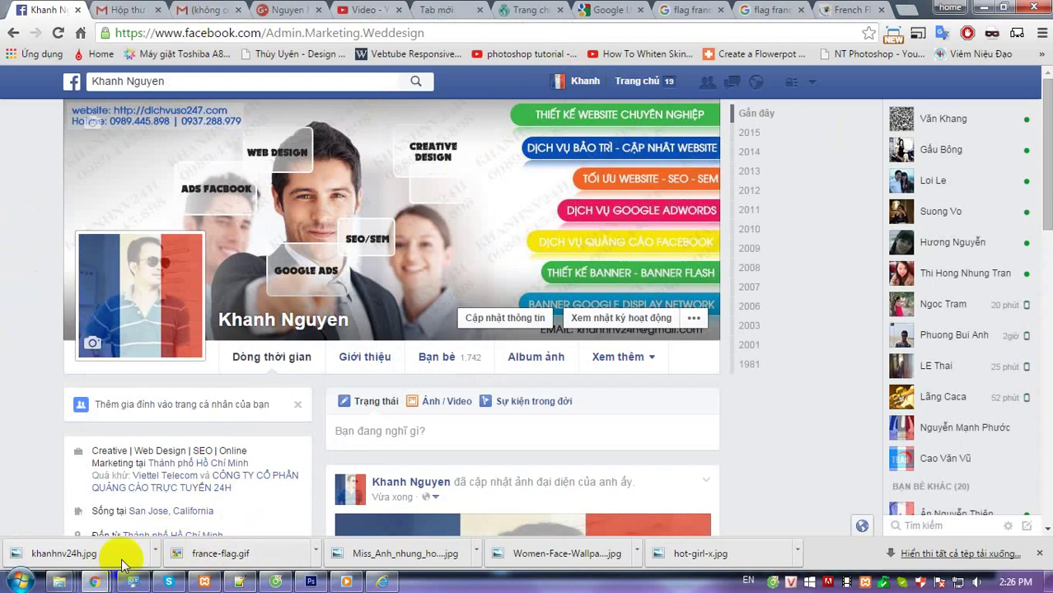
Back in Photoshop, hide Layer 1 and toggle the Flag France group on and off to compare.
left_click(318, 582)
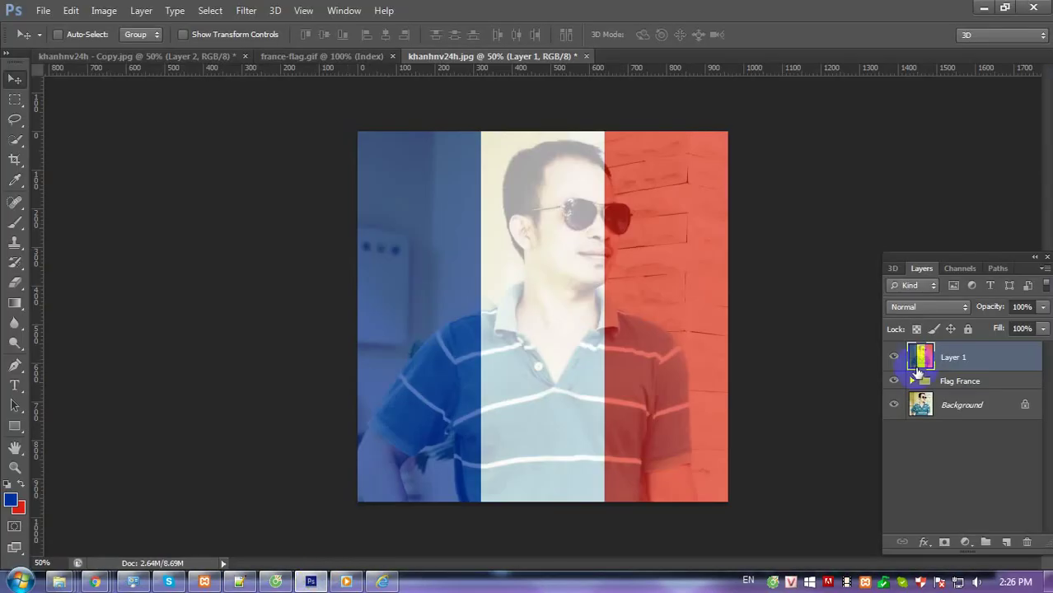
left_click(894, 356)
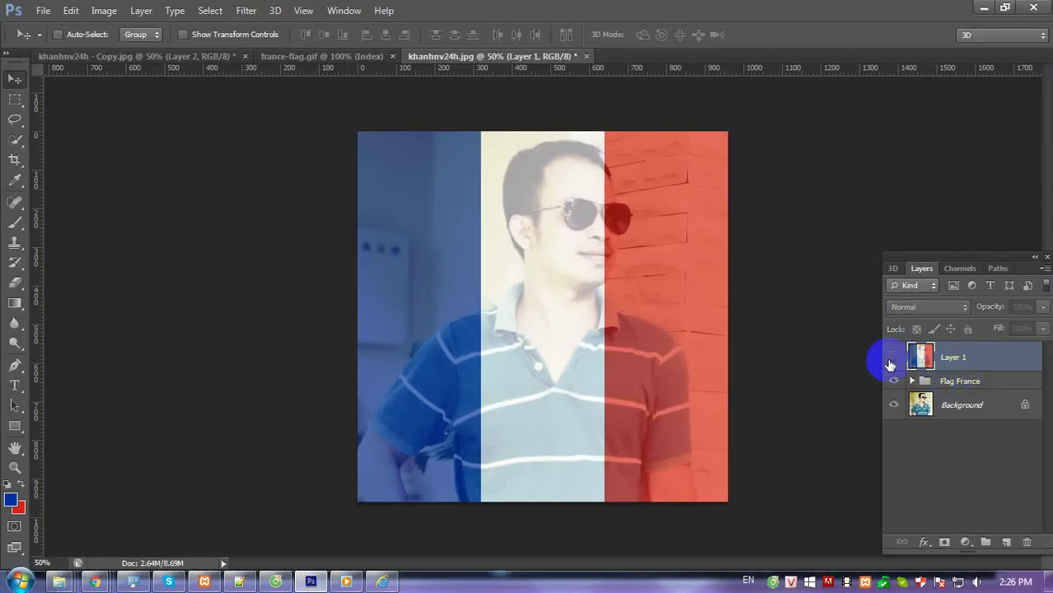
left_click(892, 384)
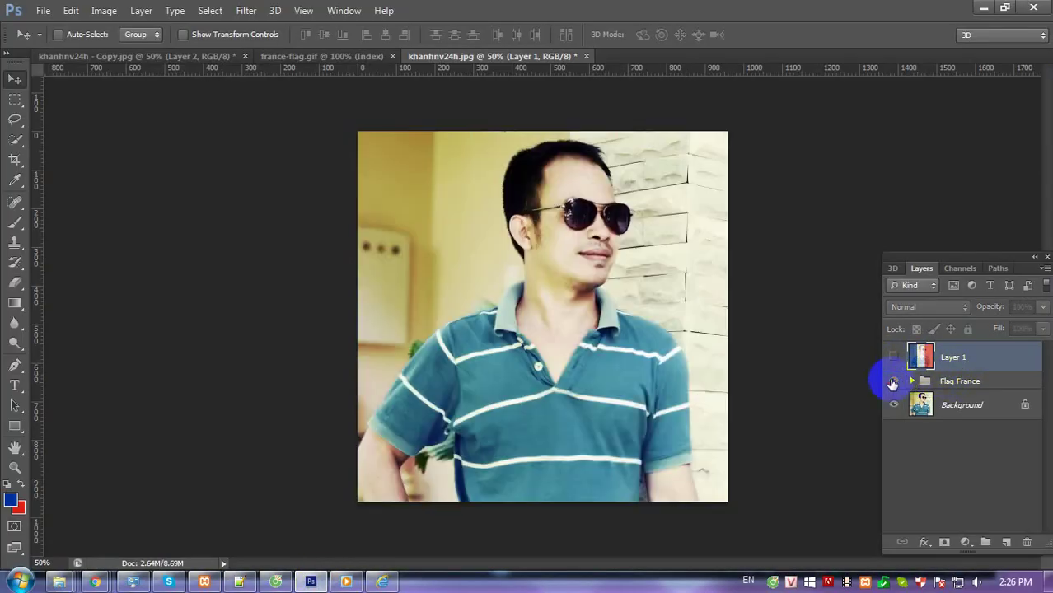
left_click(892, 384)
left_click(907, 383)
left_click(912, 381)
left_click(911, 382)
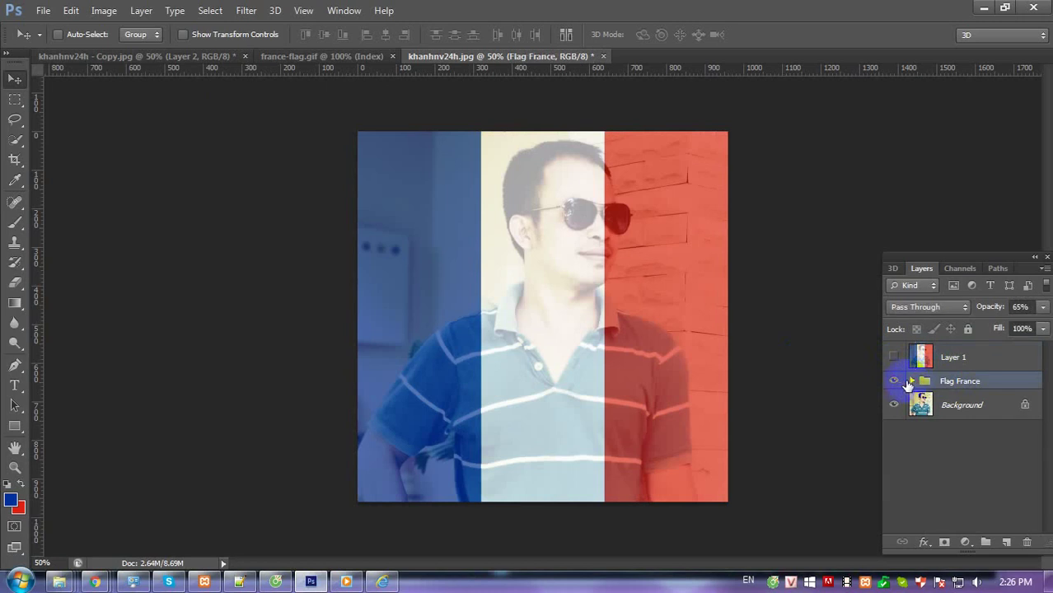
left_click(892, 383)
left_click(892, 382)
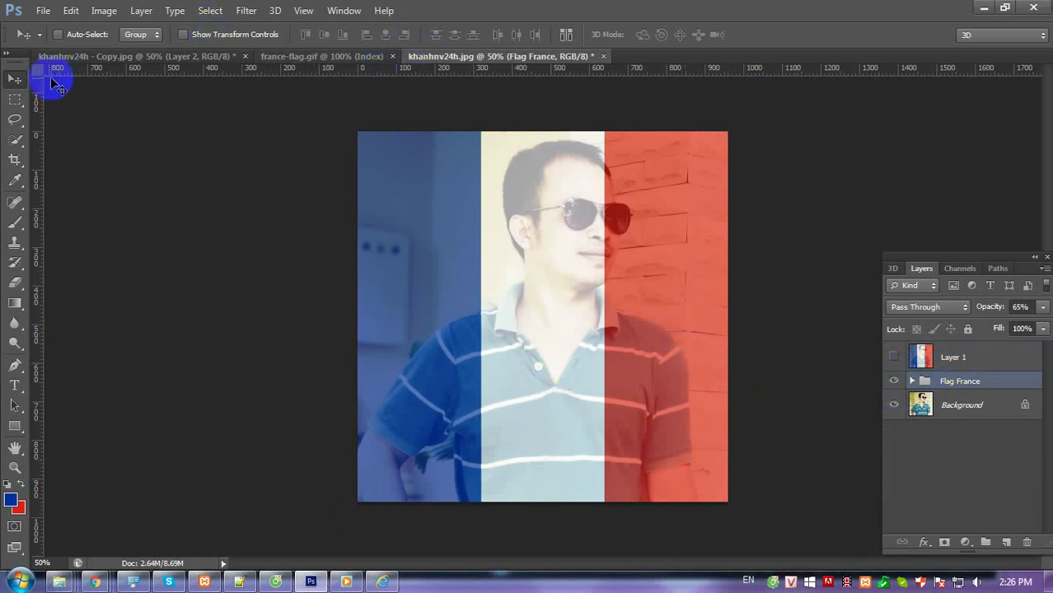
Close france-flag.gif, tile the two portrait documents side by side, and close the Layers panel.
left_click(392, 57)
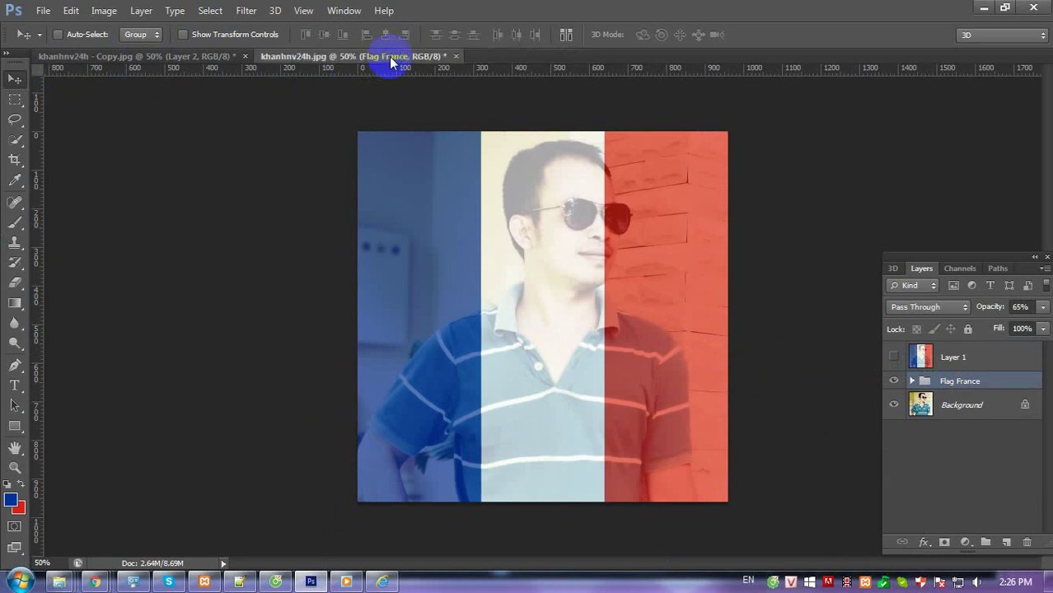
left_click(340, 10)
mouse_move(352, 28)
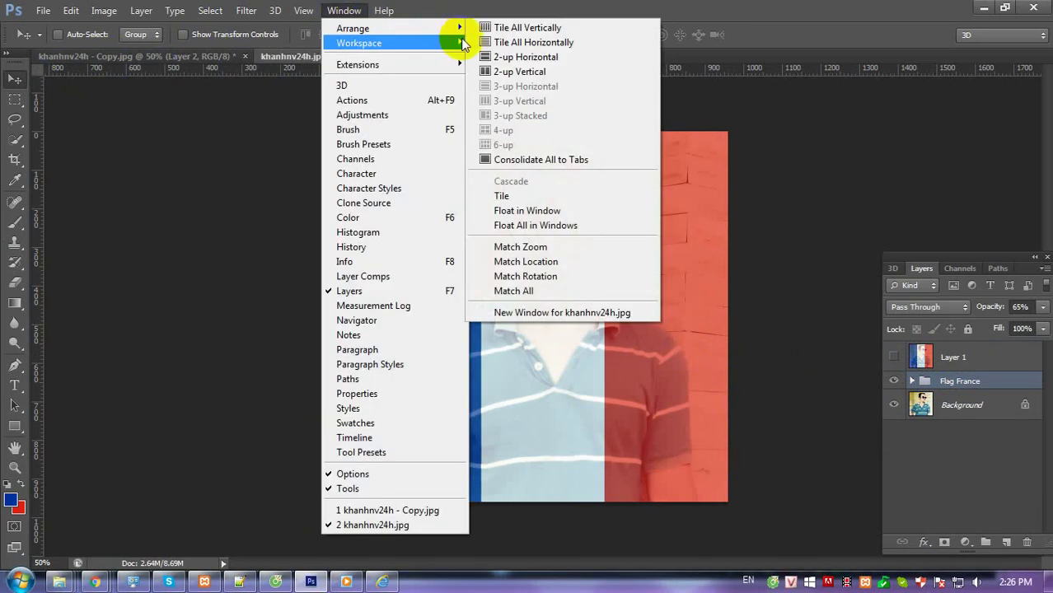
left_click(486, 72)
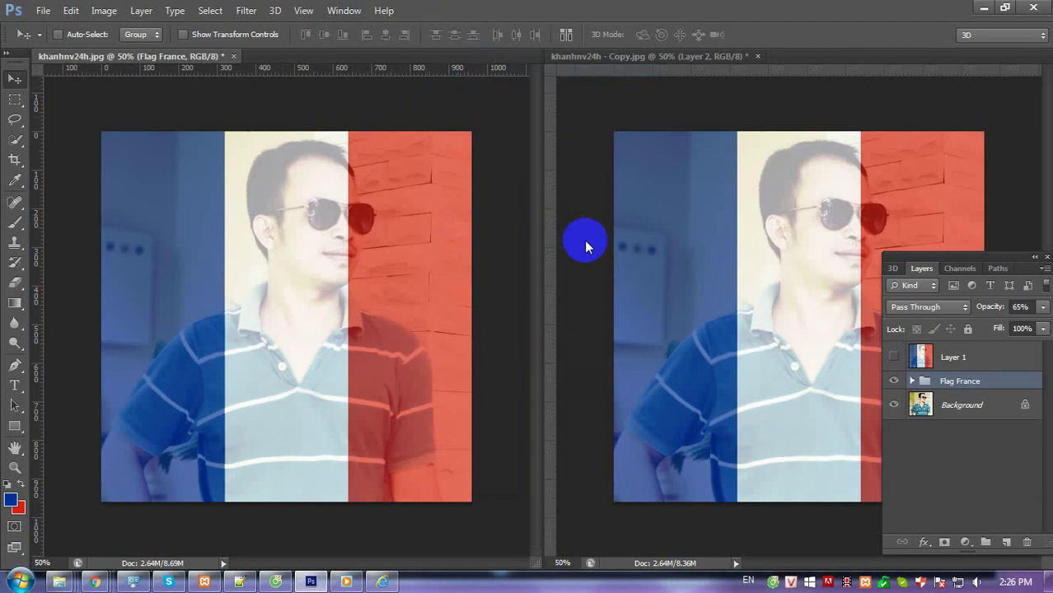
left_click(1045, 259)
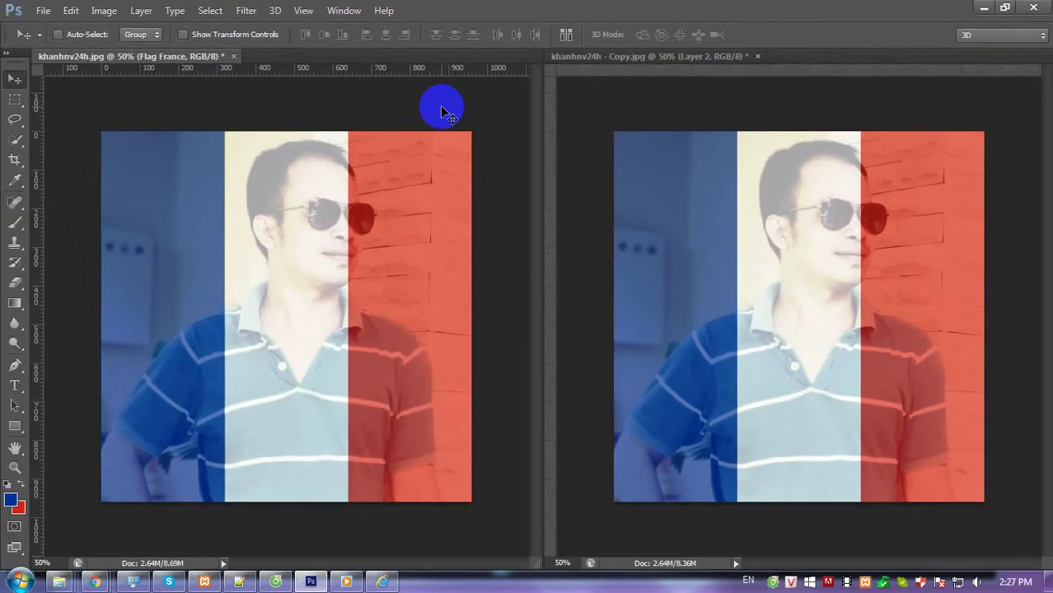
With the Layers panel up, hide the Flag France overlay on the original portrait.
key("F7")
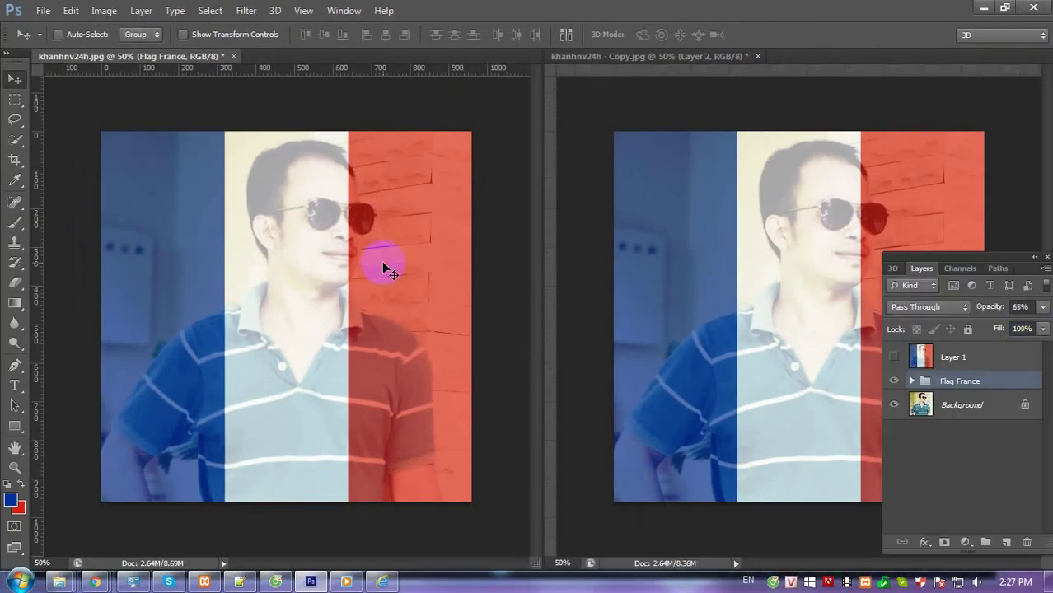
left_click(892, 367)
left_click(894, 382)
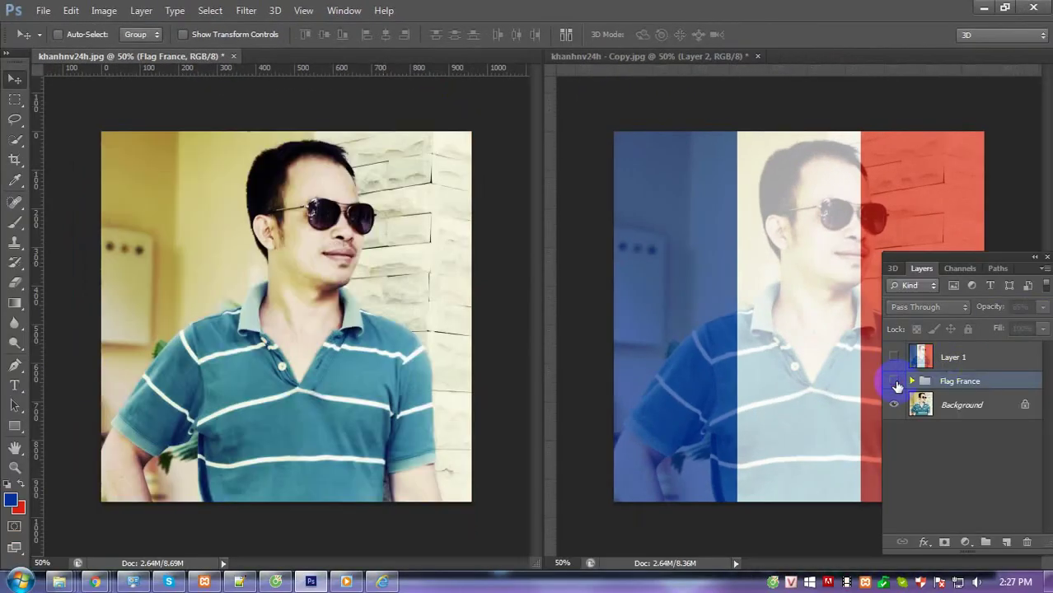
left_click(581, 285)
Collapse and close the Layers panel, hide the rulers, and make the flag copy active.
left_click(1037, 259)
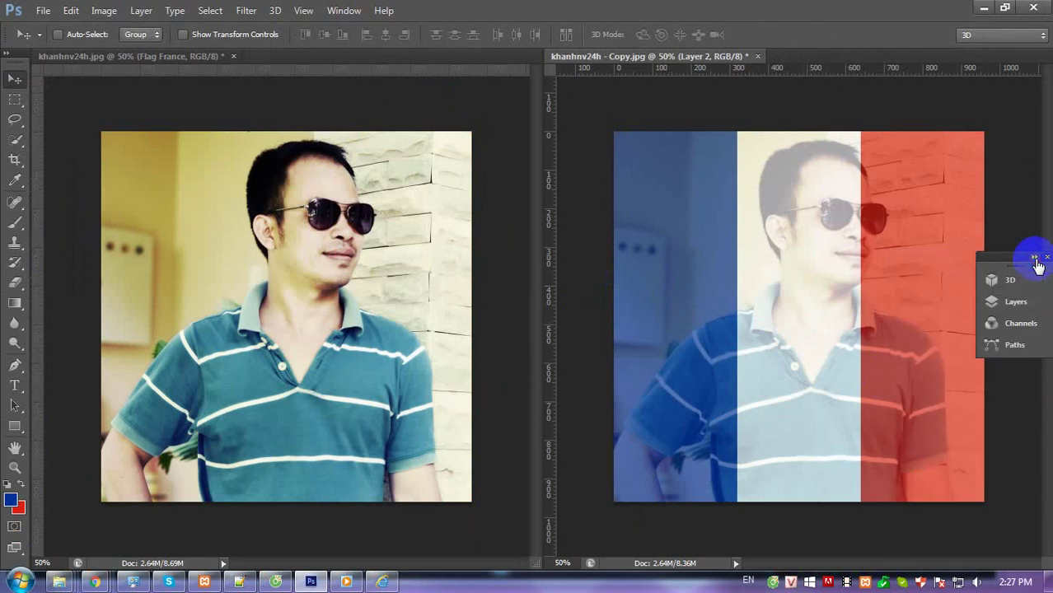
left_click(1048, 259)
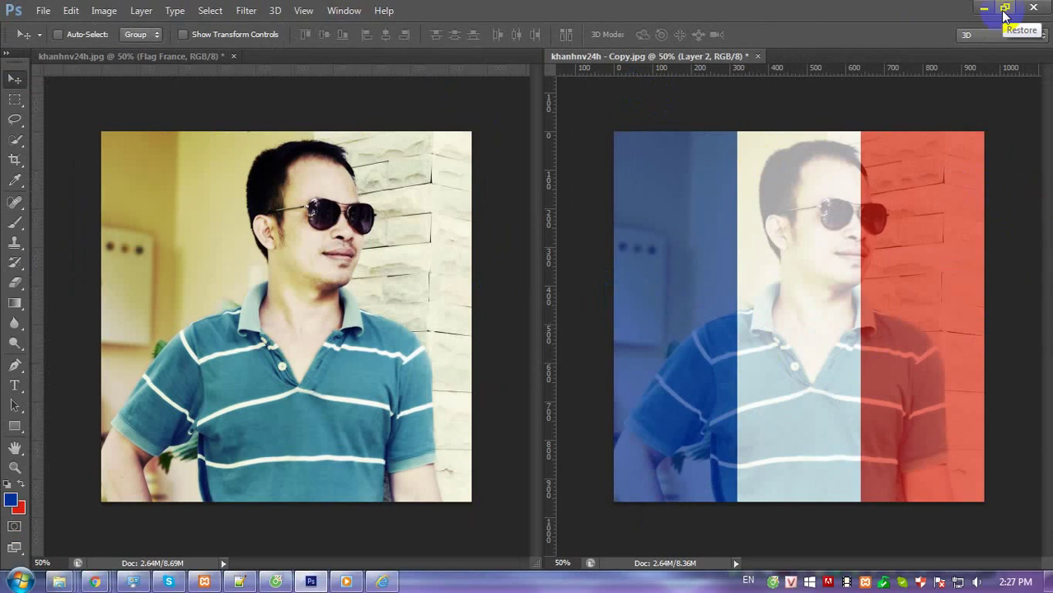
left_click_drag(636, 126, 507, 116)
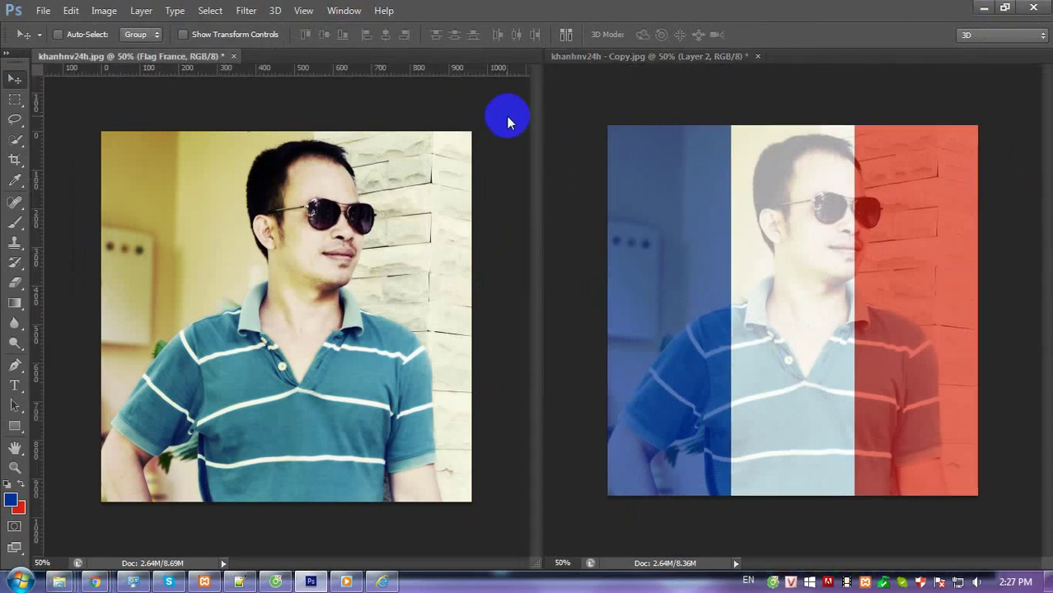
key("ctrl+r")
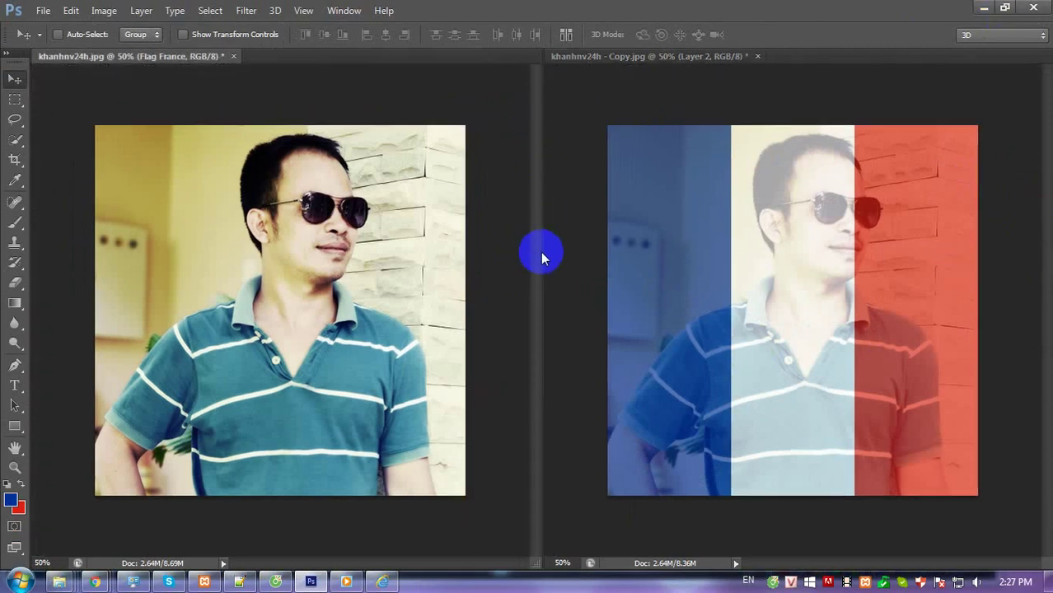
left_click(591, 164)
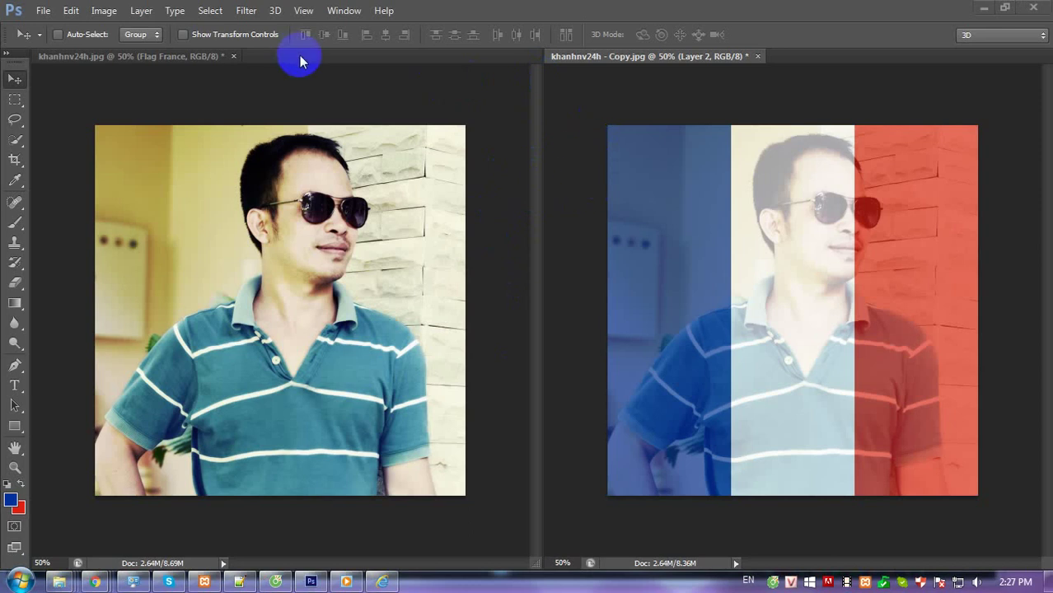
Cycle screen modes to view the flag copy alone, zoom it out, and bring up the Layers panel.
left_click_drag(295, 74, 655, 99)
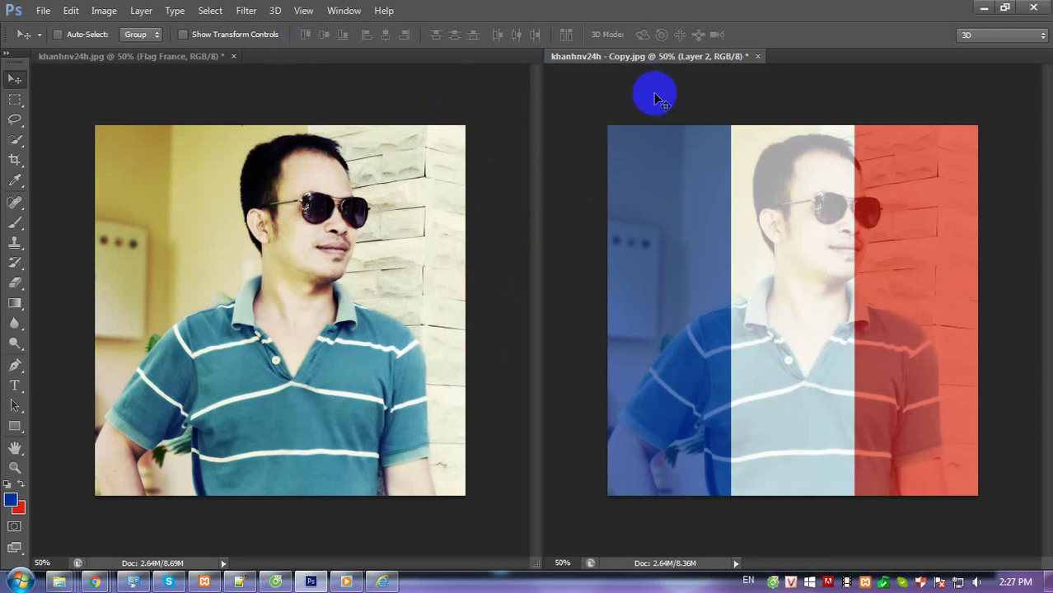
key("f")
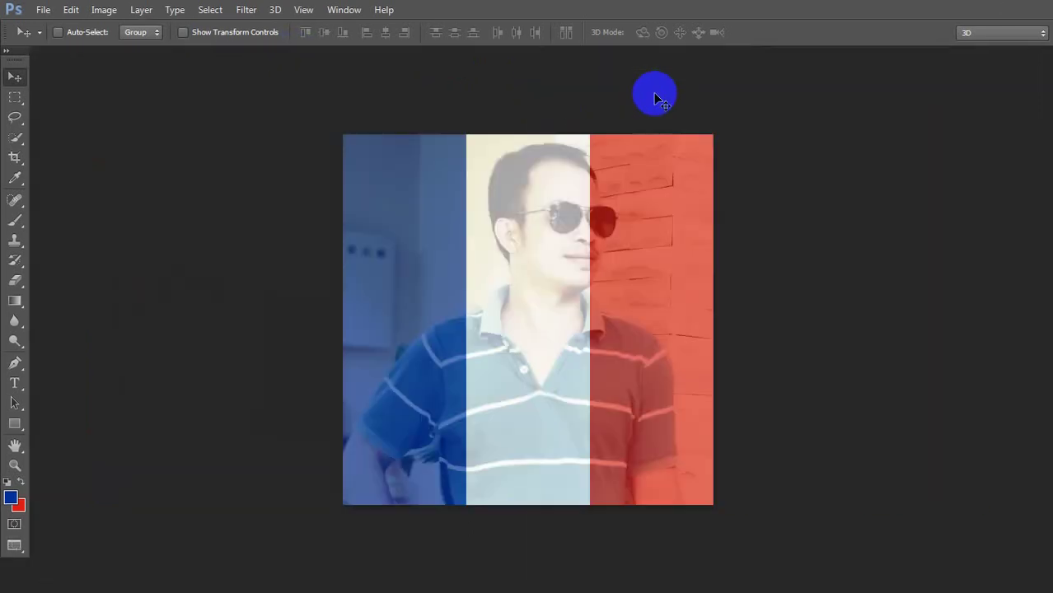
key("ctrl+minus")
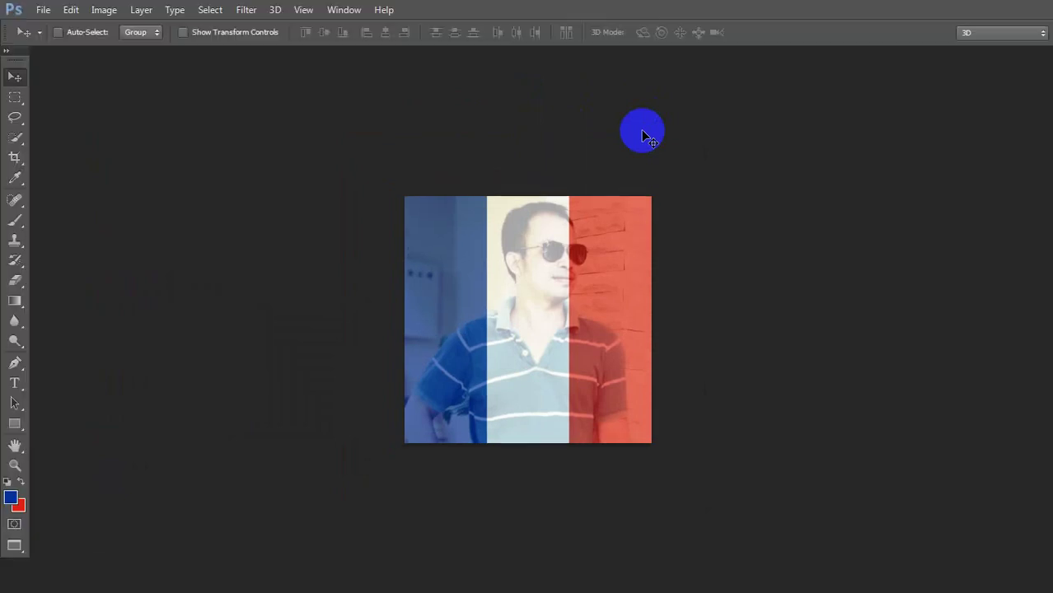
key("f")
key("f")
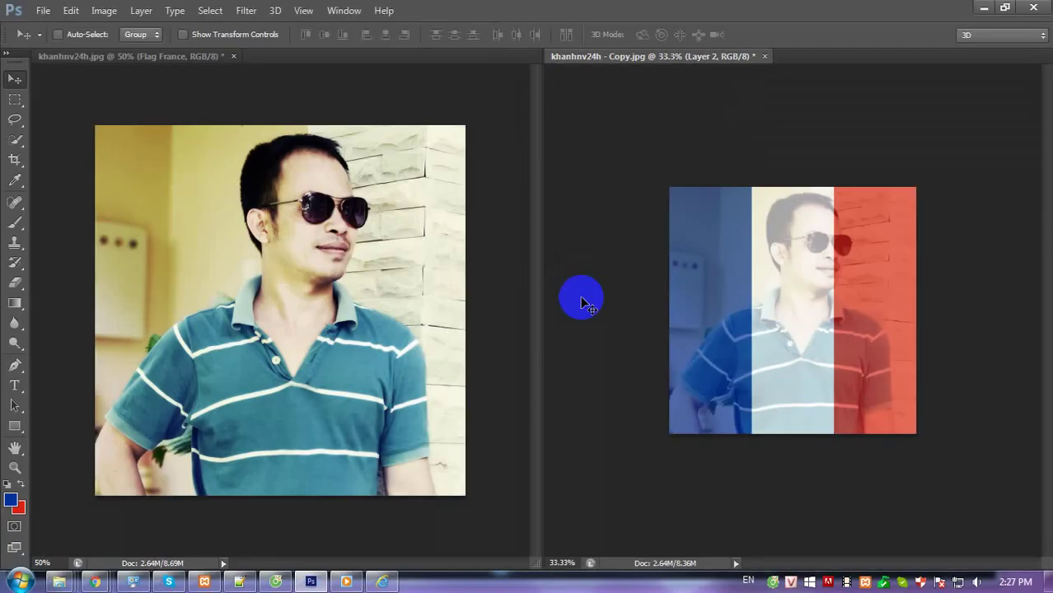
left_click(590, 291)
key("f")
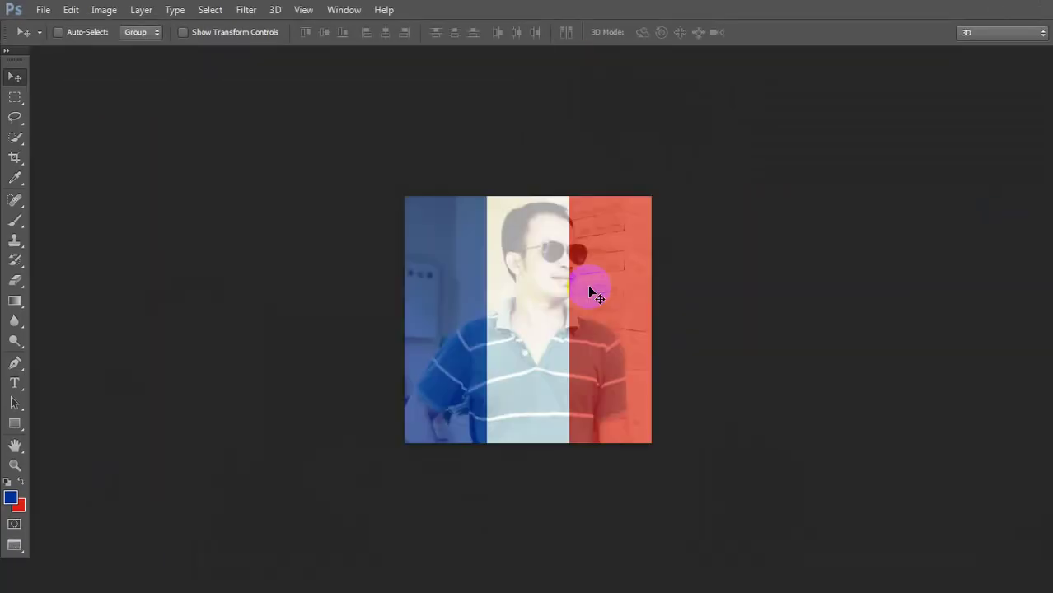
key("F7")
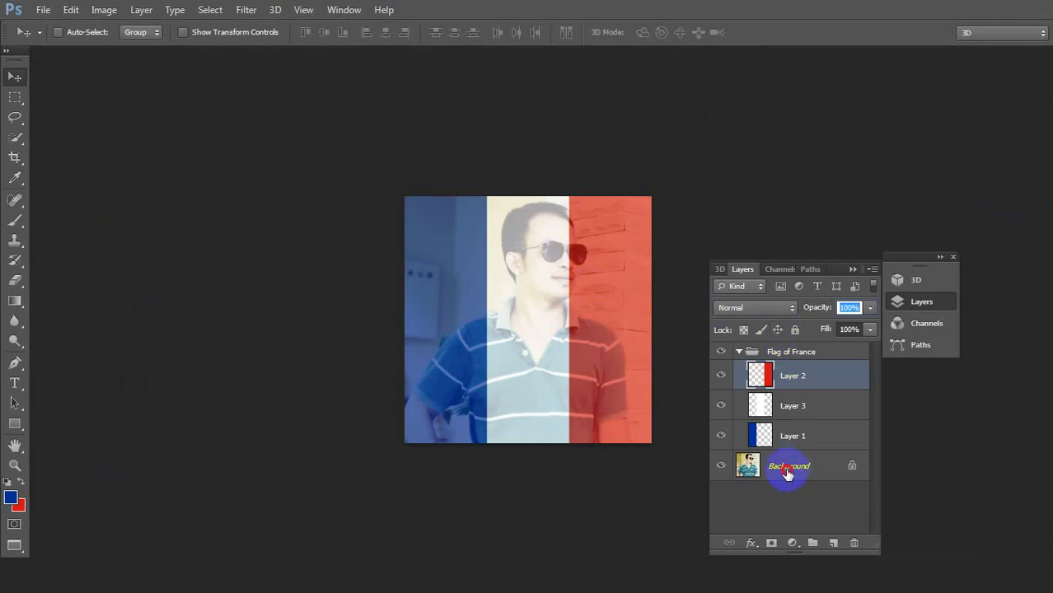
Select Background and add 960 px of relative canvas width, anchored on the right.
left_click(787, 470)
key("ctrl+alt+c")
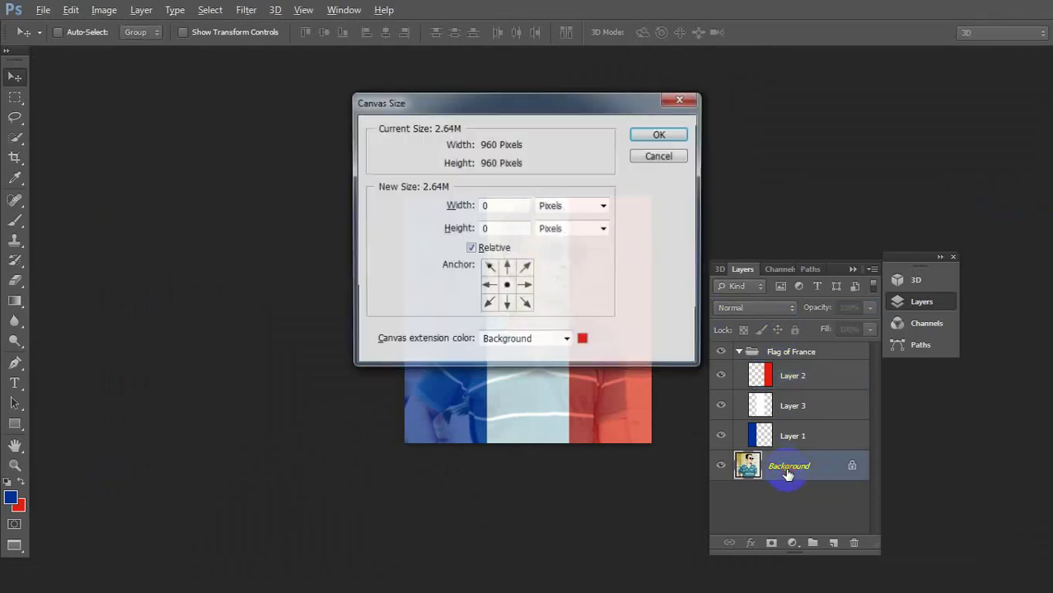
left_click(525, 282)
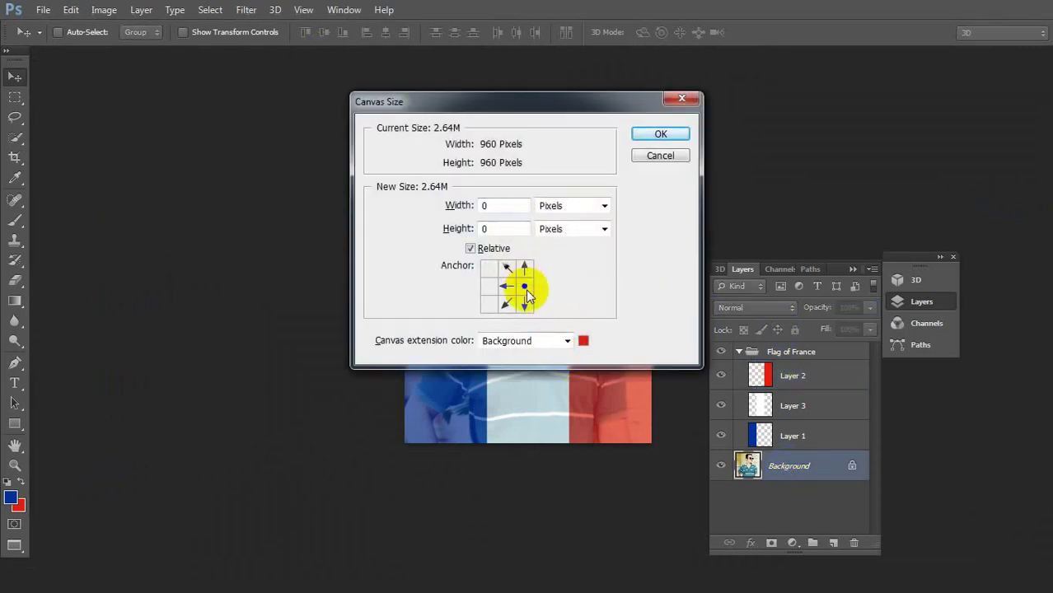
left_click(495, 228)
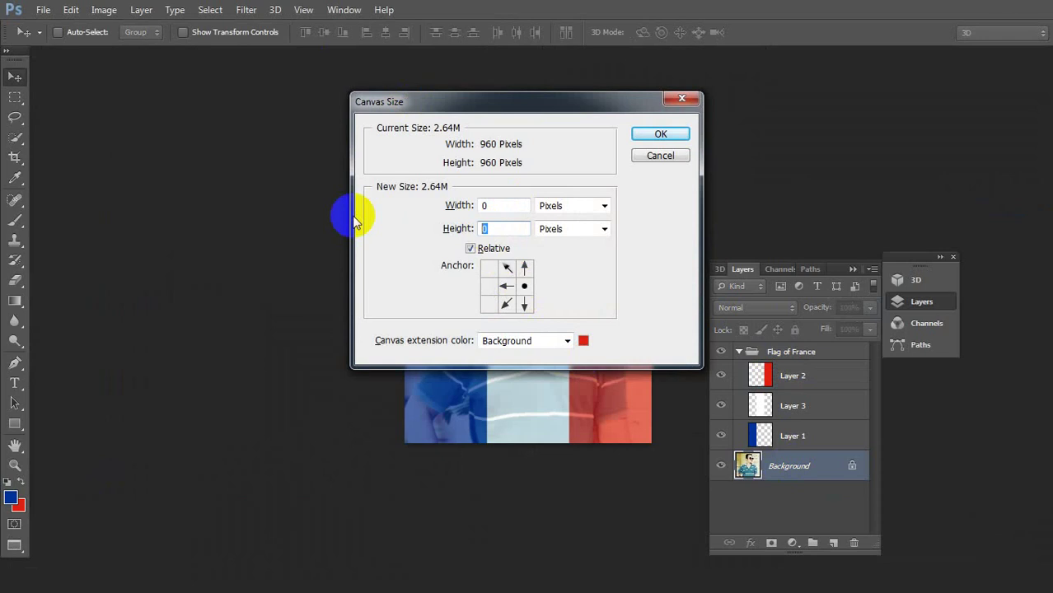
left_click(494, 206)
type("960")
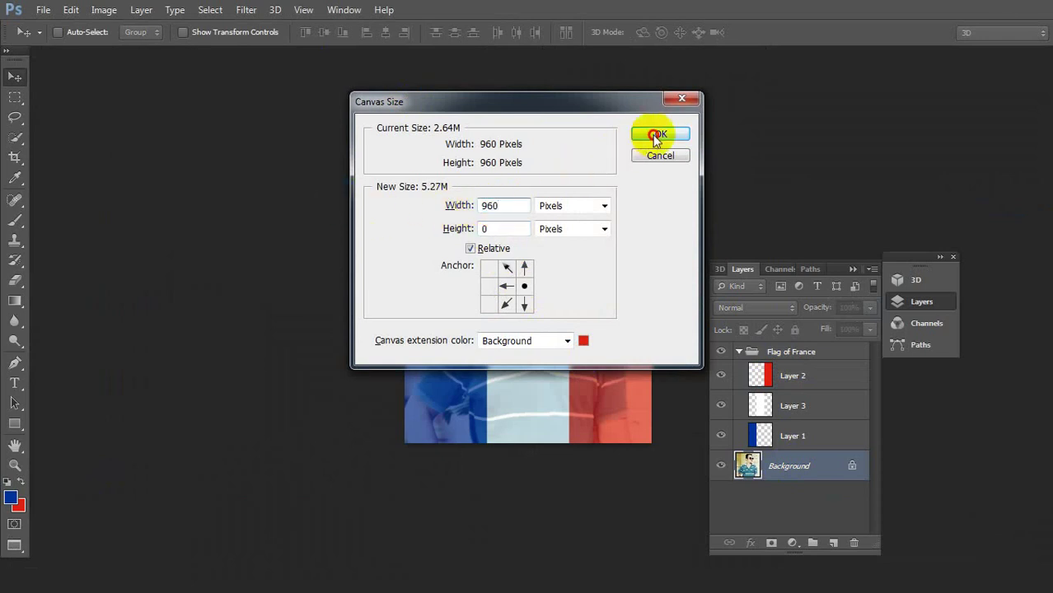
left_click(657, 135)
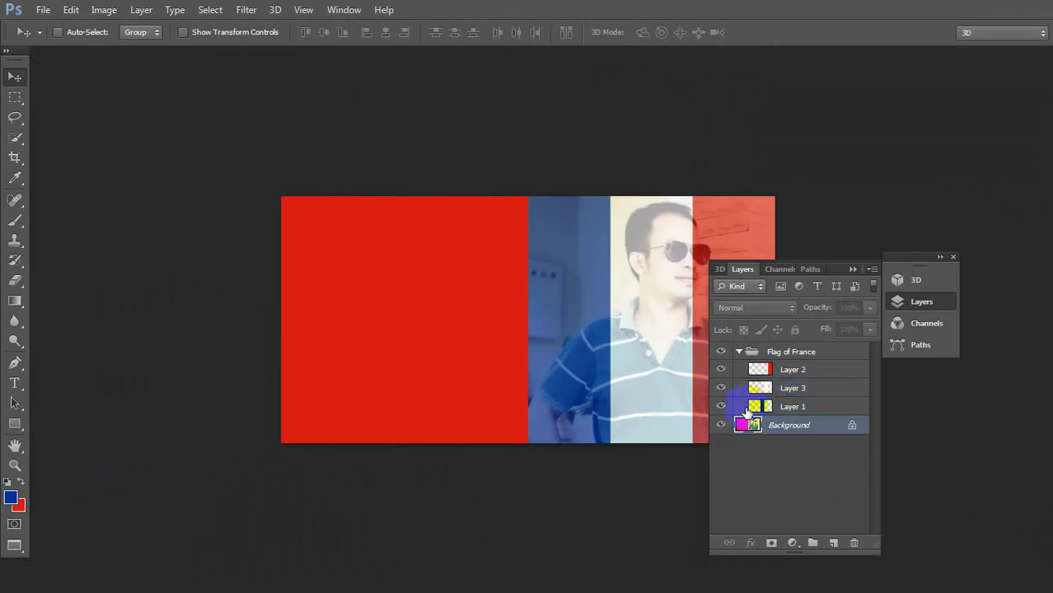
Duplicate the Background layer and drag the plain portrait copy left over the red area.
left_click(783, 454)
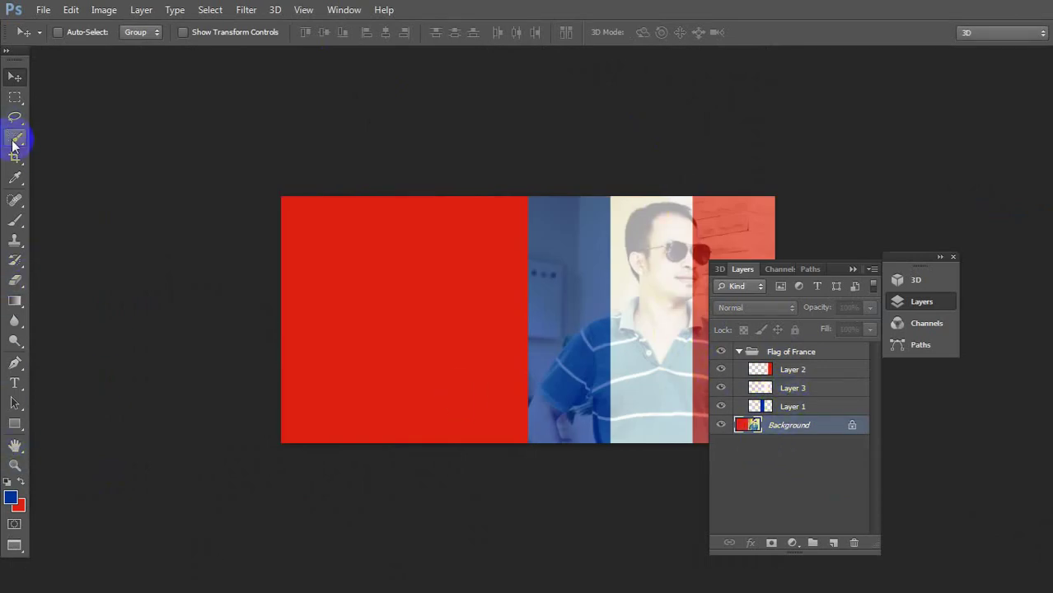
left_click(70, 148)
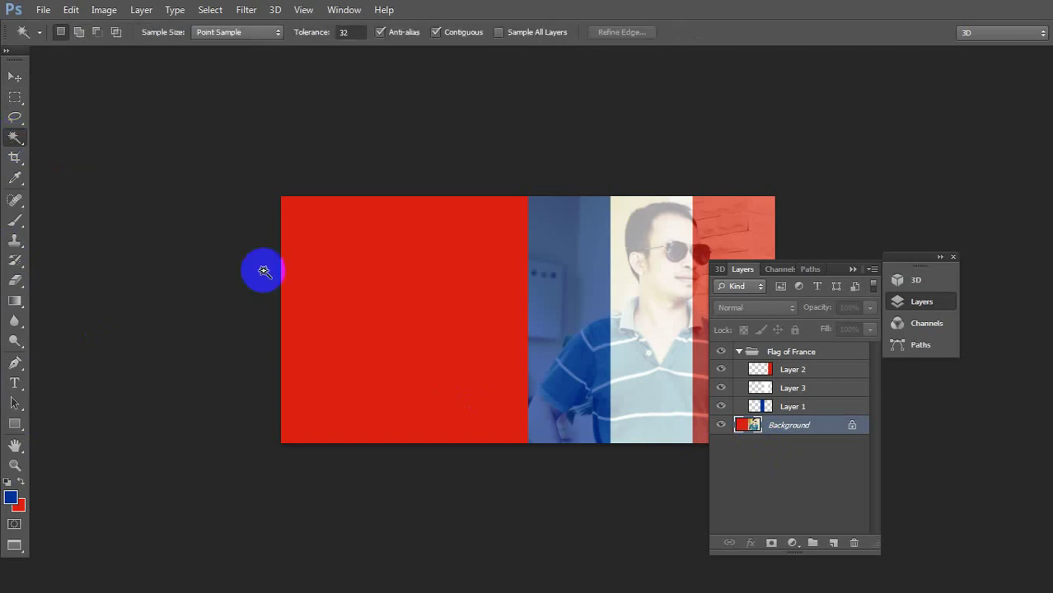
left_click(374, 281)
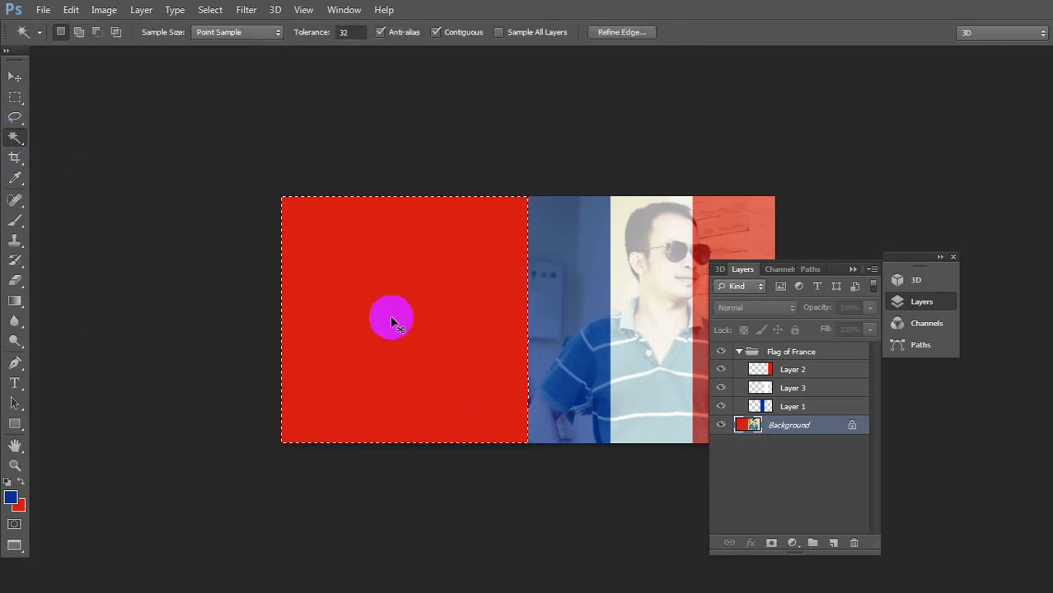
left_click(390, 315)
key("ctrl+j")
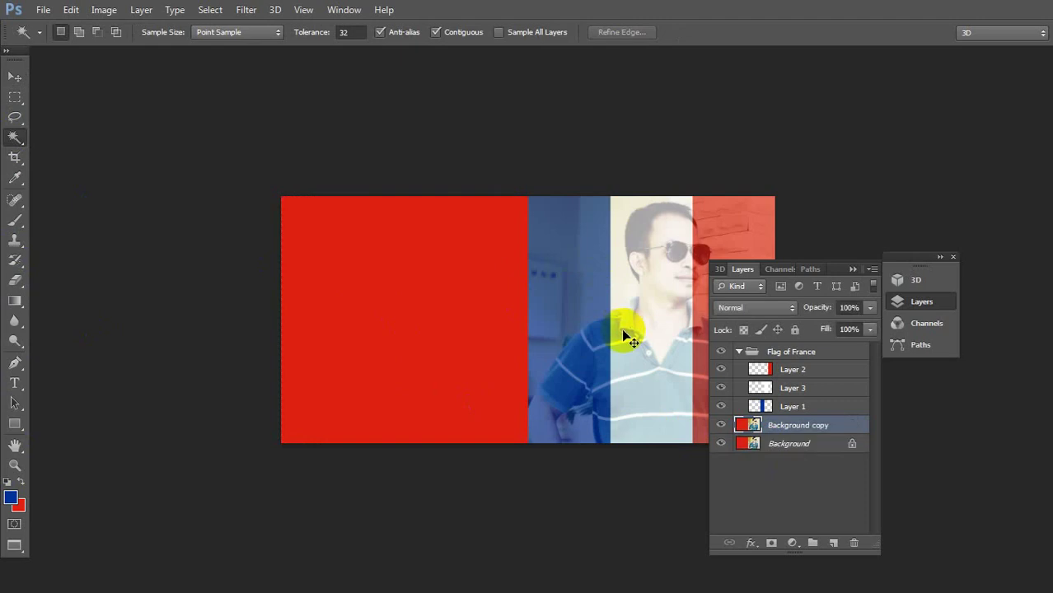
key("v")
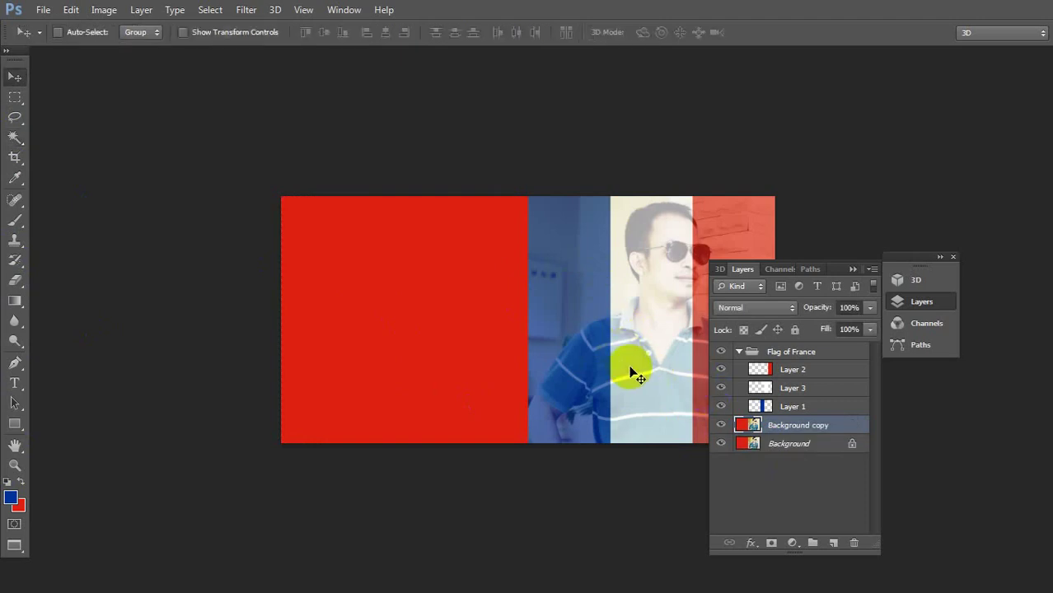
left_click_drag(628, 372, 452, 357)
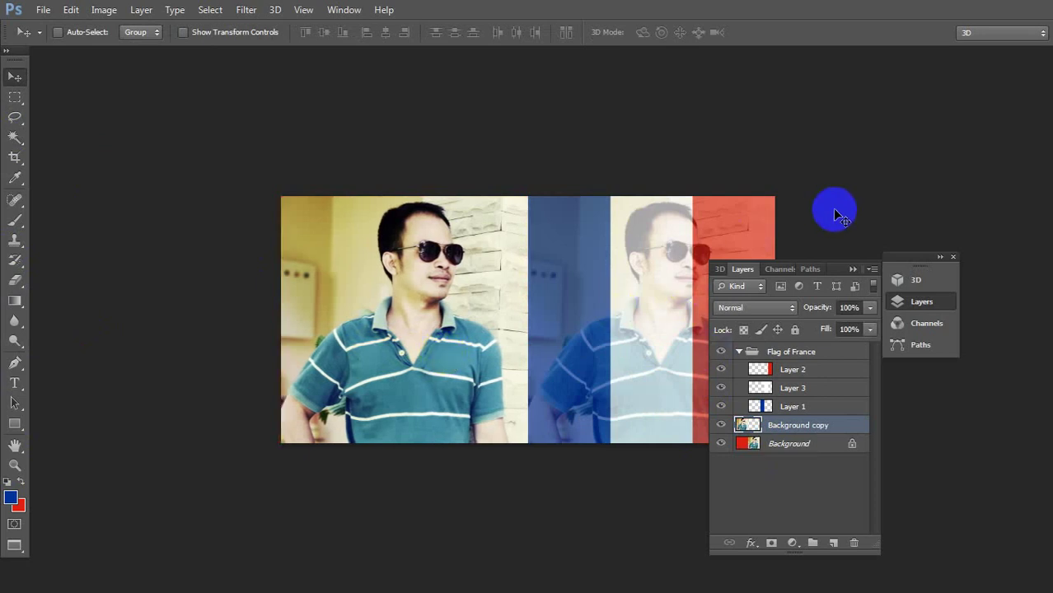
Open and dismiss the Layers panel menu and the File menu without making changes.
left_click(873, 269)
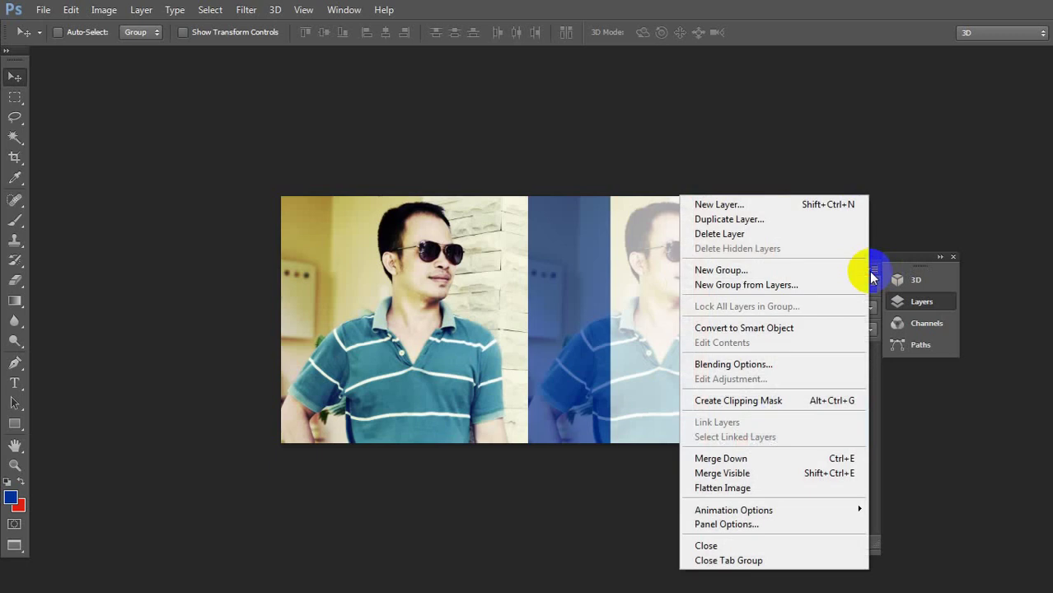
left_click(900, 209)
left_click(43, 10)
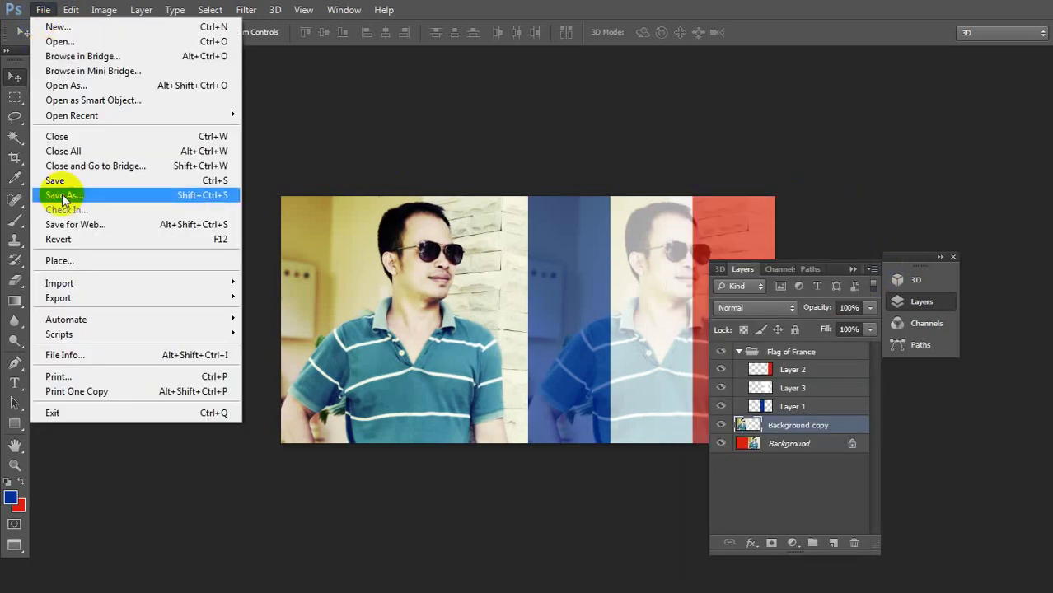
left_click(385, 136)
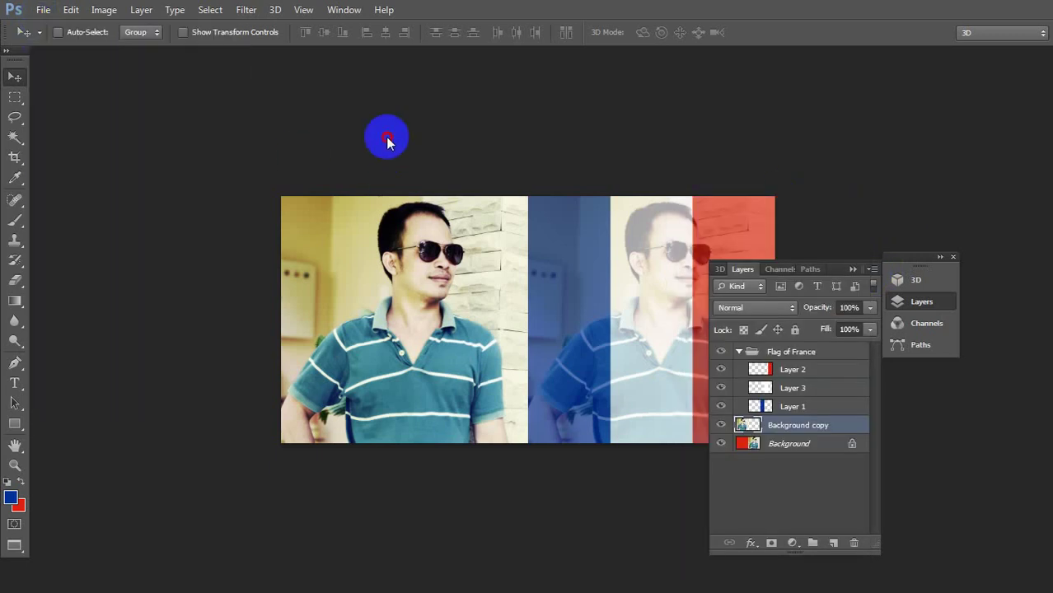
Collapse the Flag of France group and create a new empty Group 1 above it.
left_click(787, 353)
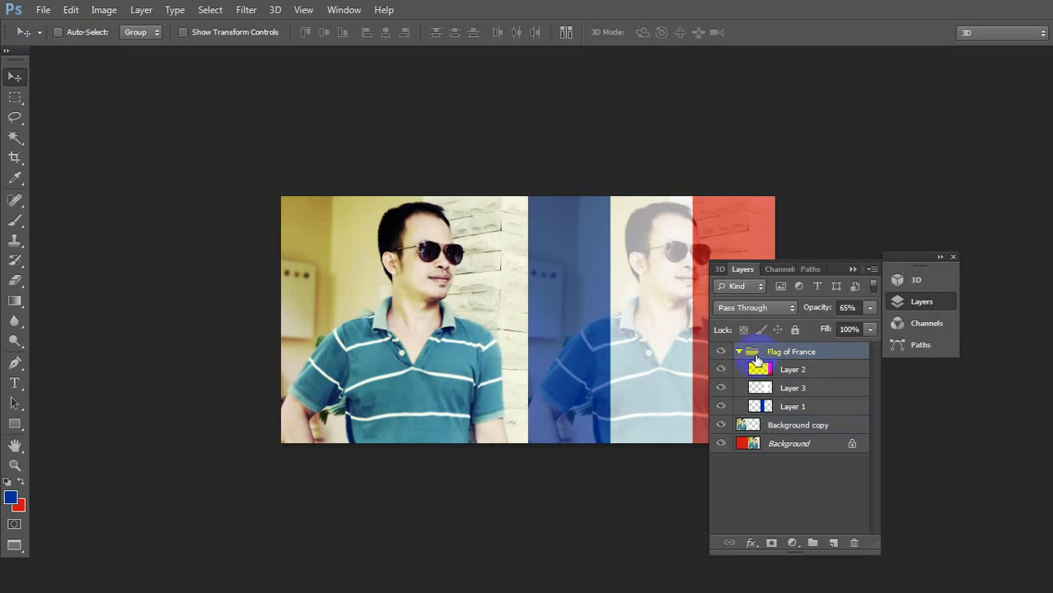
left_click(737, 354)
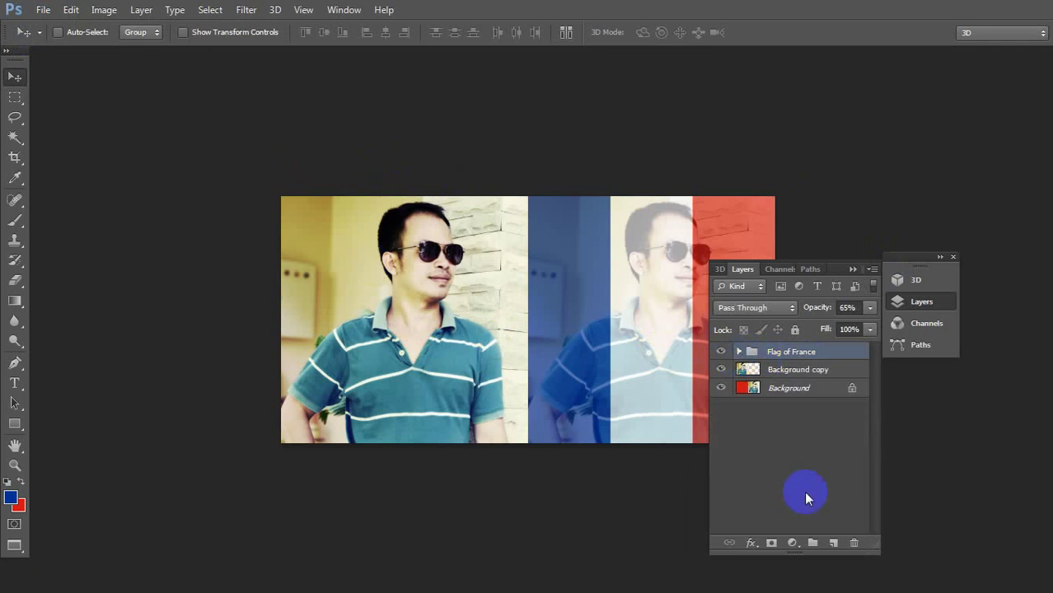
left_click(813, 543)
key("t")
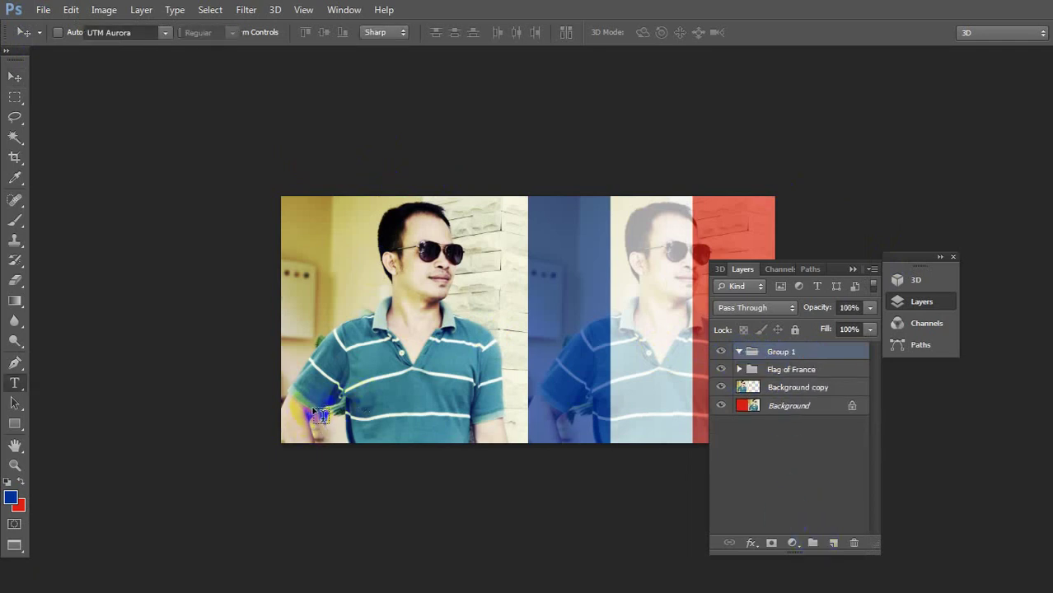
Add the HIỆU ỨNG PHOTO text and set its colour to bright orange.
left_click(321, 405)
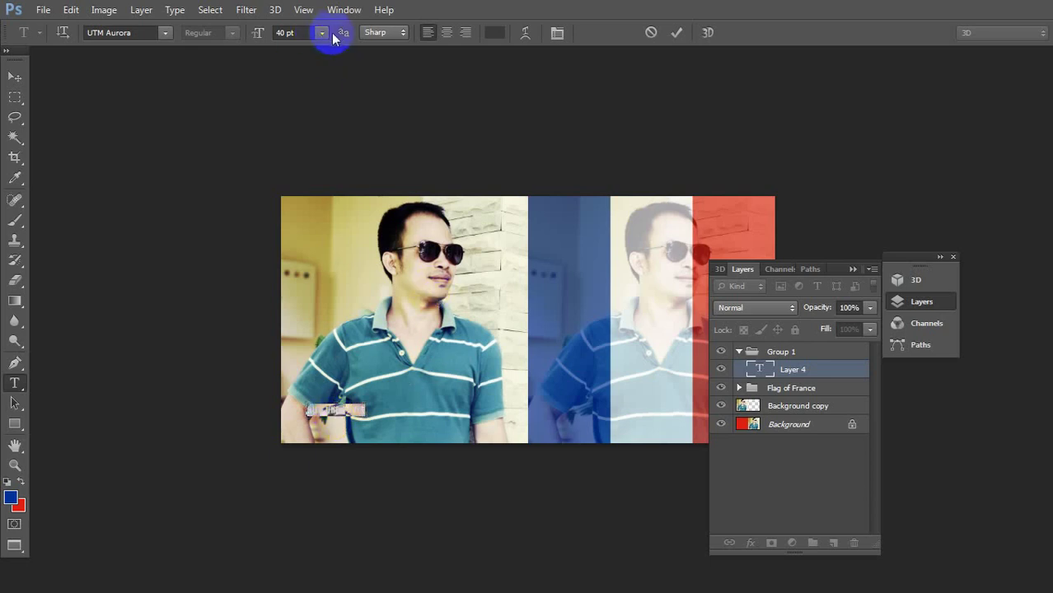
left_click(500, 38)
left_click_drag(423, 433, 439, 484)
left_click(464, 426)
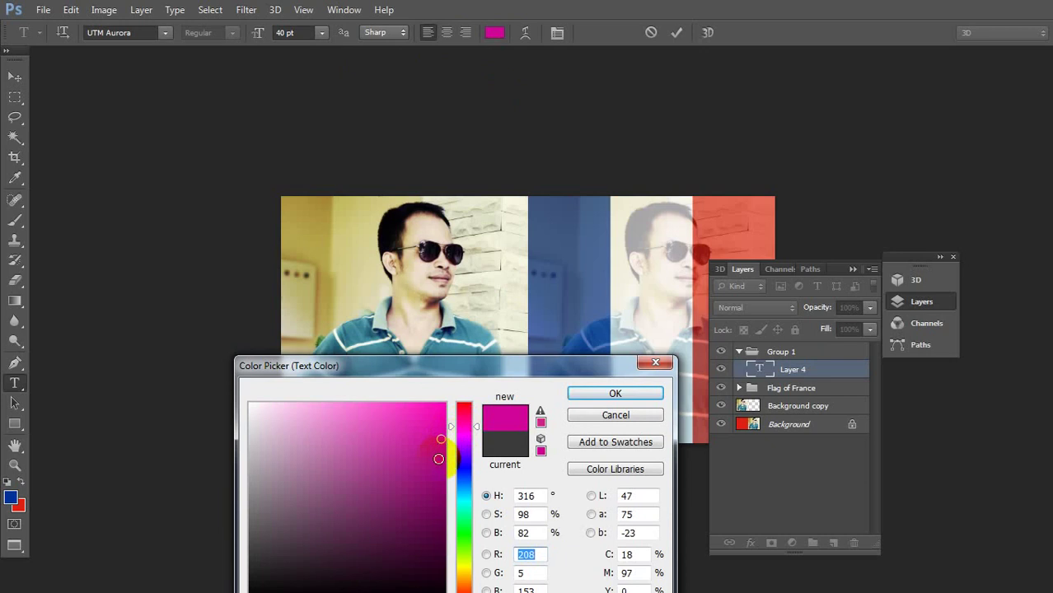
left_click(465, 576)
left_click(409, 407)
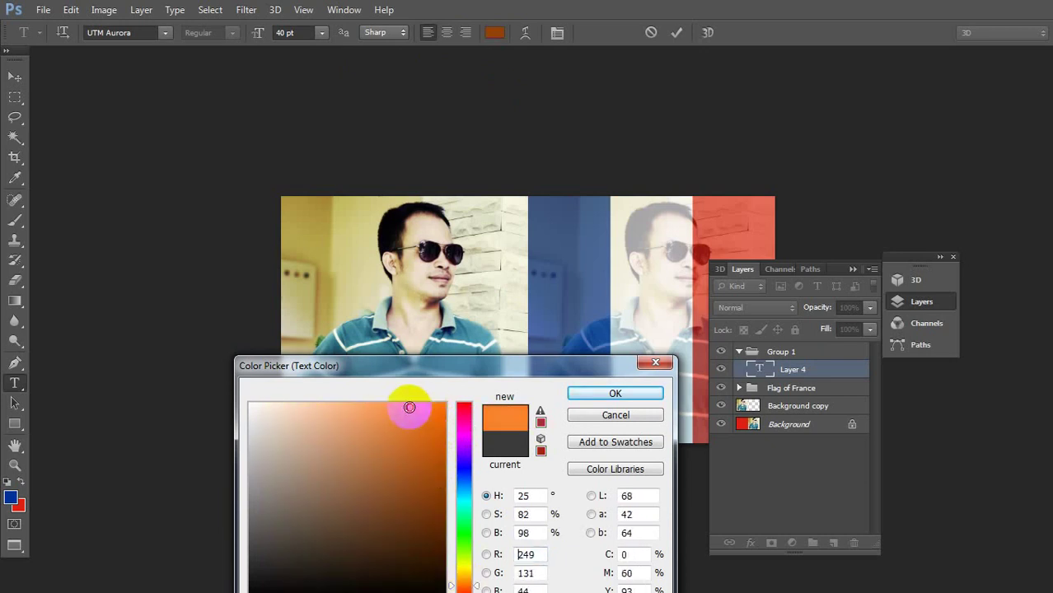
left_click(614, 394)
left_click(804, 377)
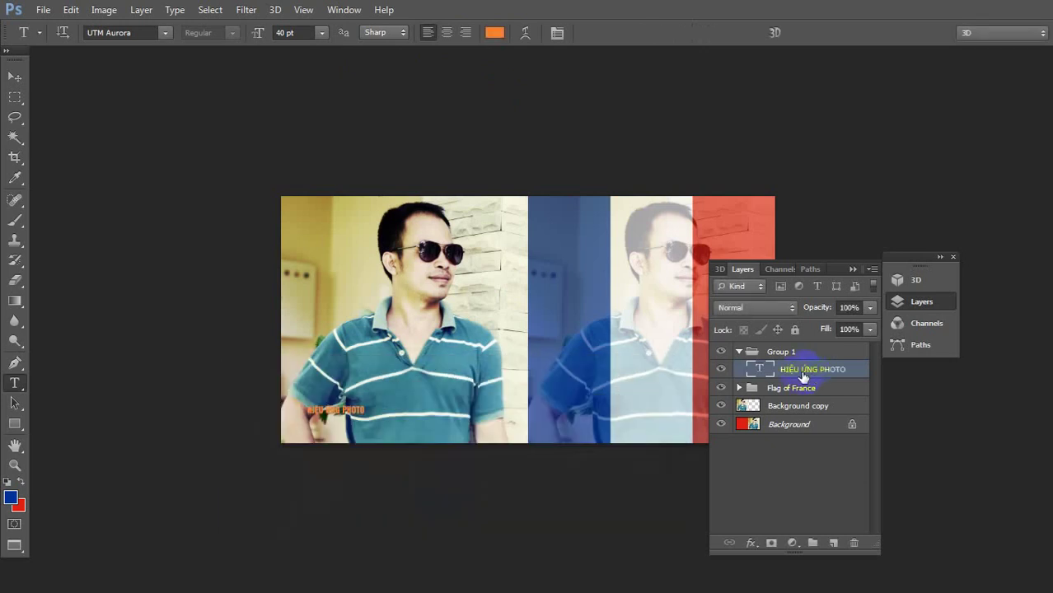
Bring the text layer to the top, scale it to about 240%, and move it to the lower left.
key("ctrl+bracketright")
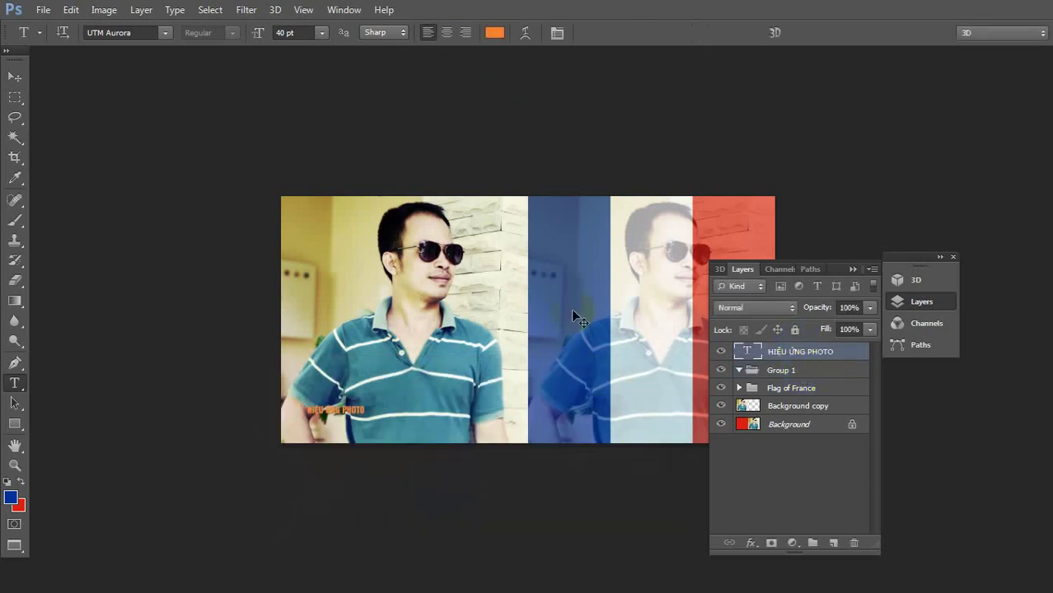
key("ctrl+t")
left_click_drag(371, 402, 445, 384)
key("Return")
key("ctrl+t")
key("Return")
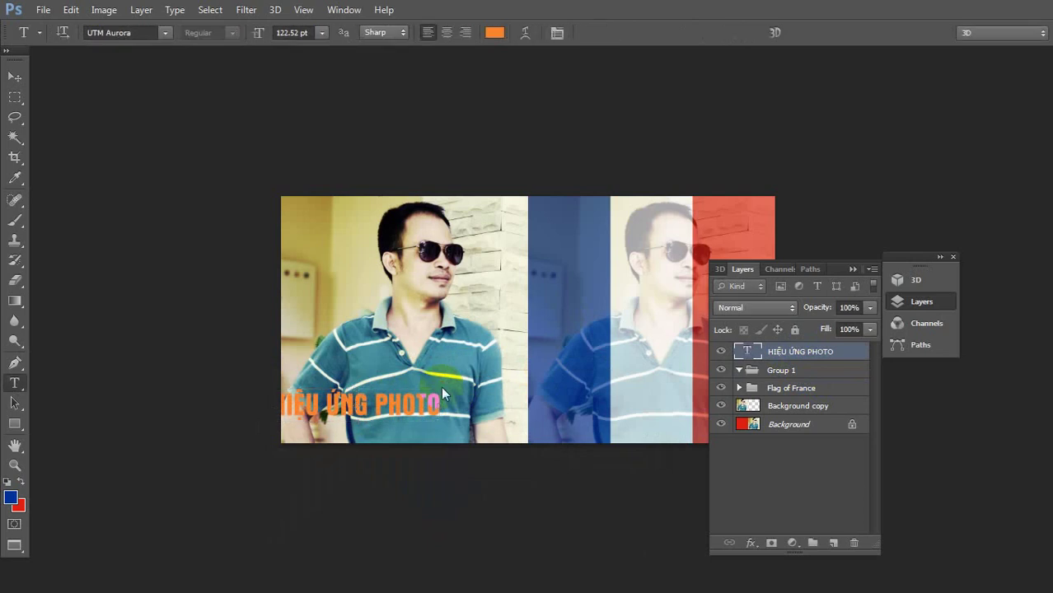
key("v")
mouse_move(375, 401)
left_mouse_down()
mouse_move(403, 411)
mouse_move(400, 391)
mouse_move(393, 431)
left_mouse_up()
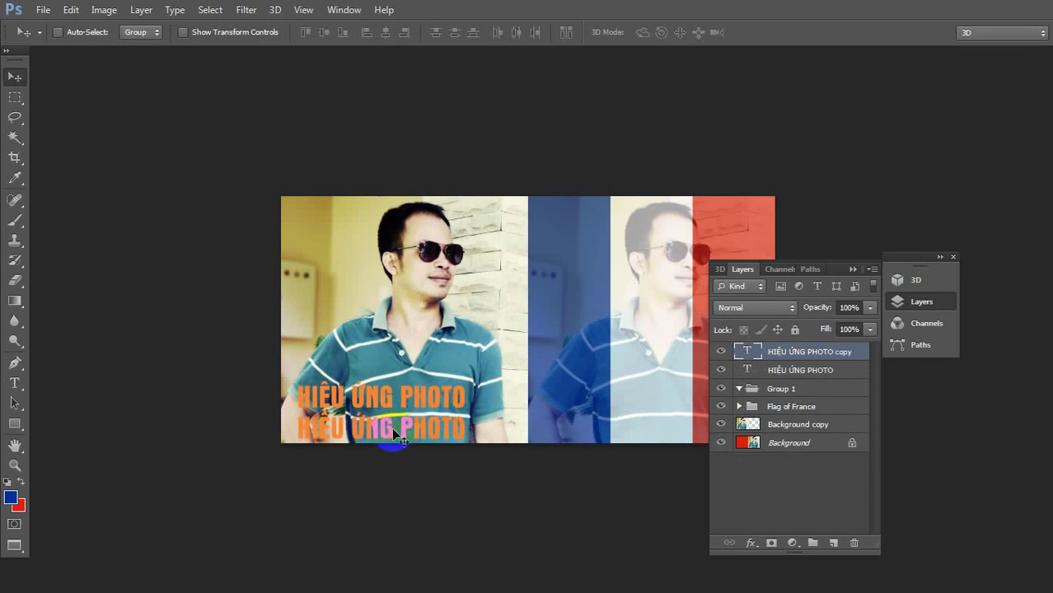
Replace the duplicated second text line with 'BLEND COLOR' and commit it.
key("t")
triple_click(400, 430)
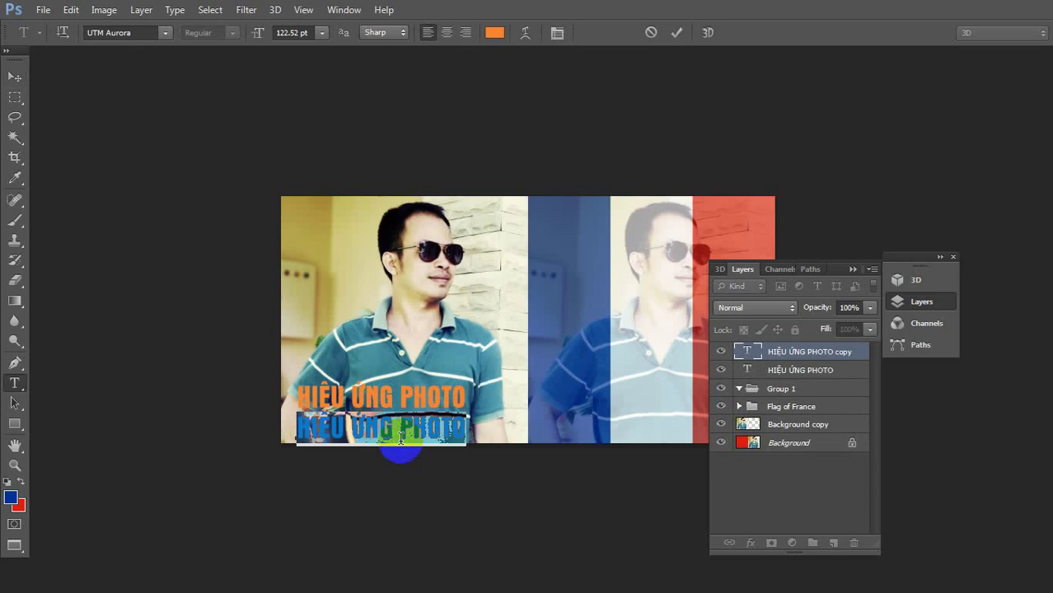
type("BLEND")
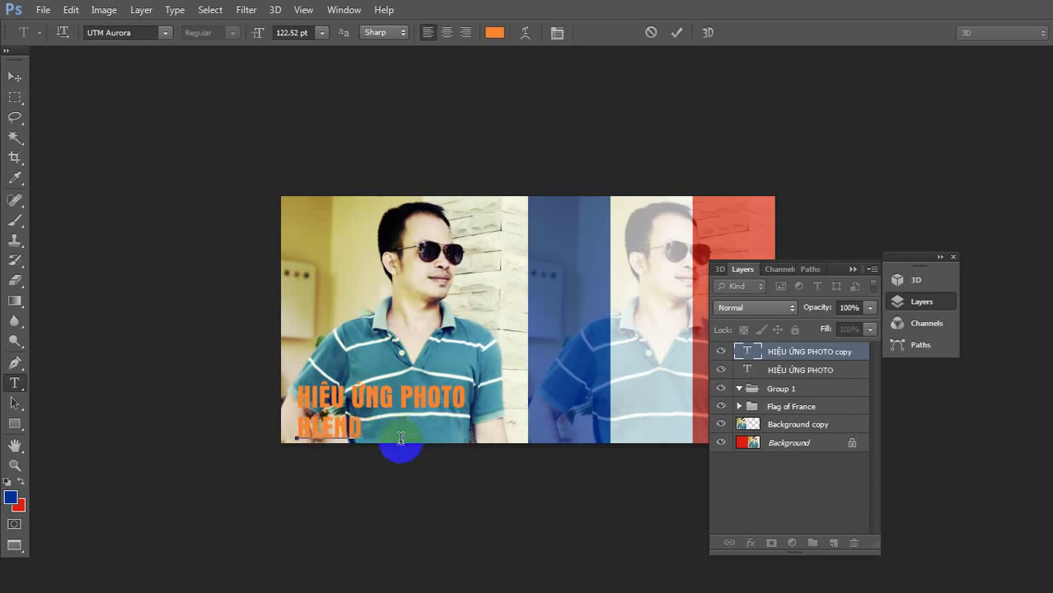
key("BackSpace")
key("BackSpace")
type("O")
key("ctrl+a")
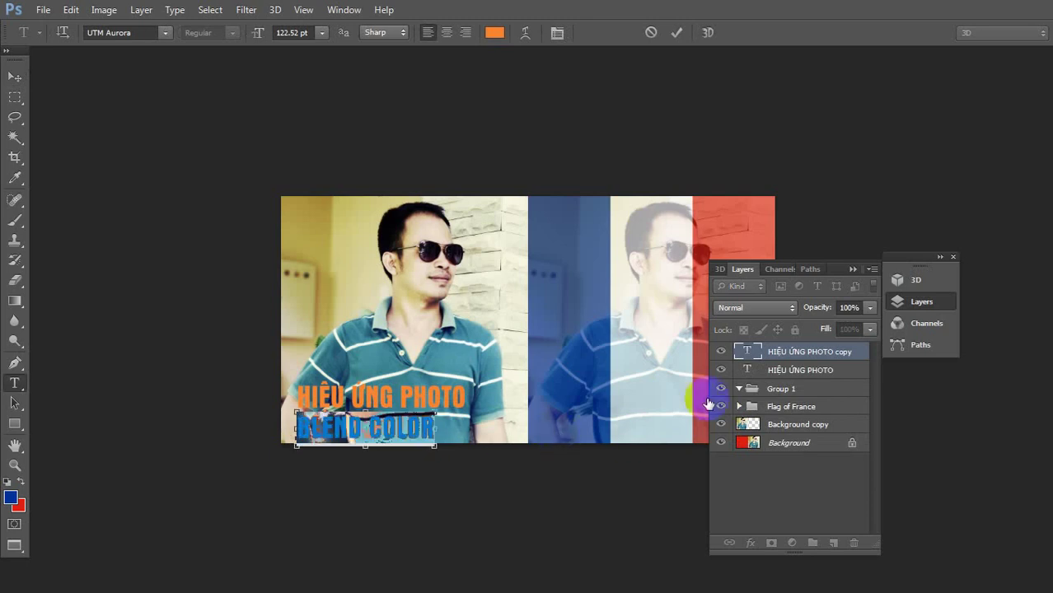
left_click(832, 355)
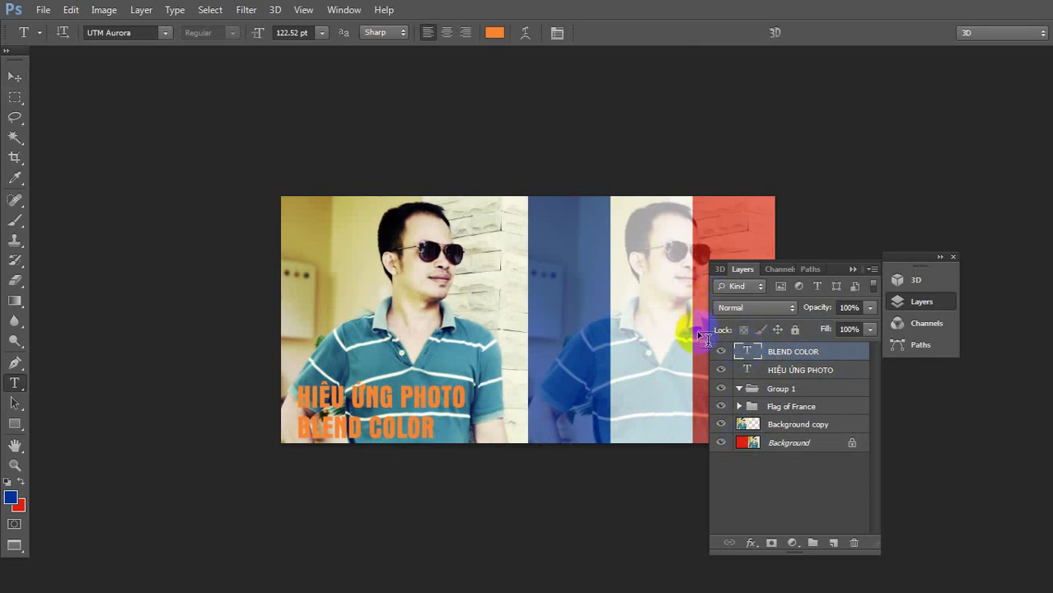
Change the BLEND COLOR text colour to pure white.
left_click(494, 32)
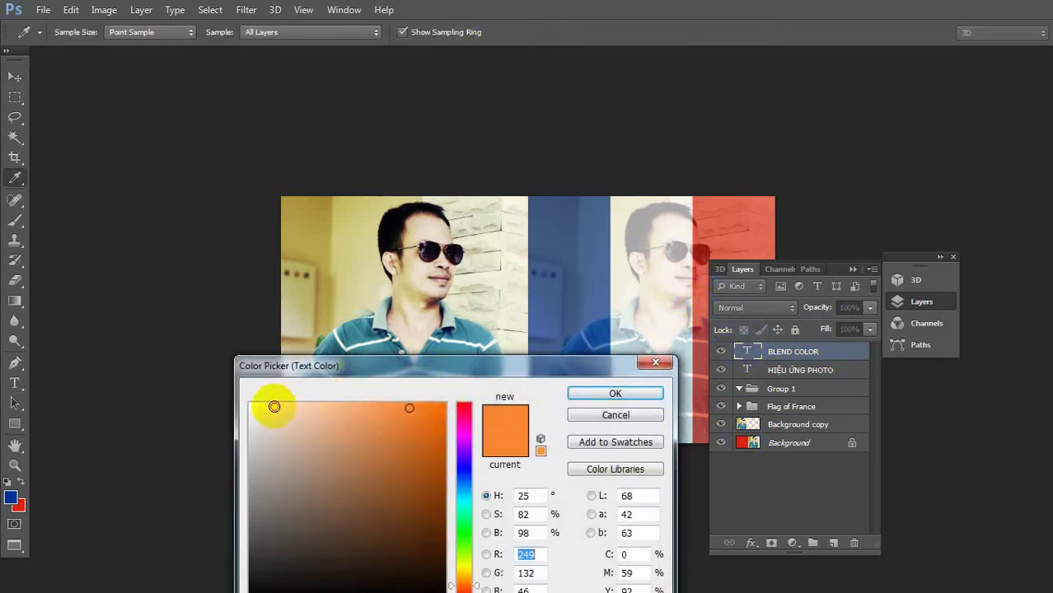
left_click_drag(275, 407, 219, 384)
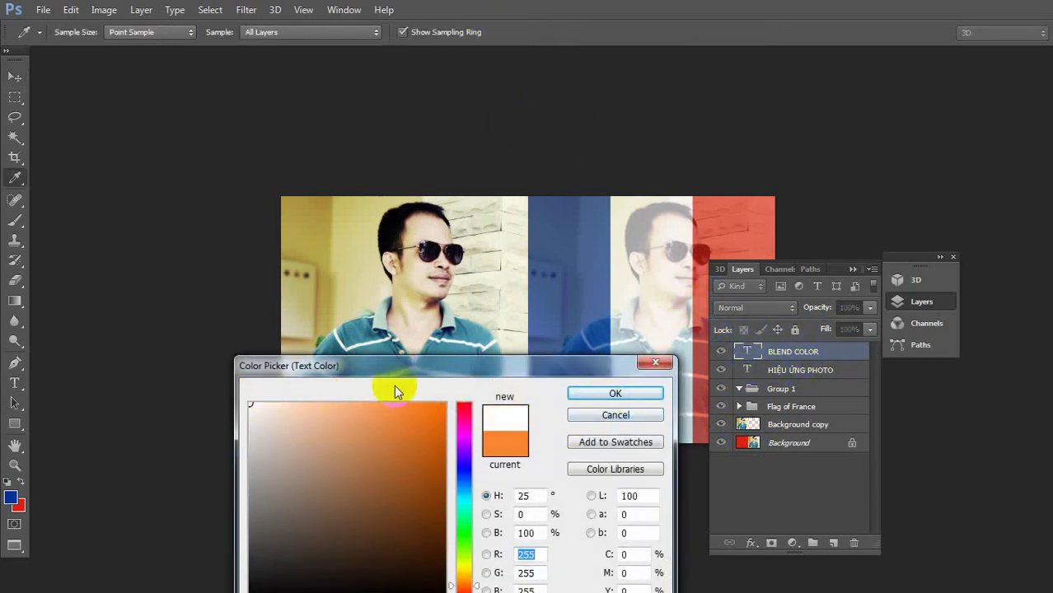
left_click(615, 393)
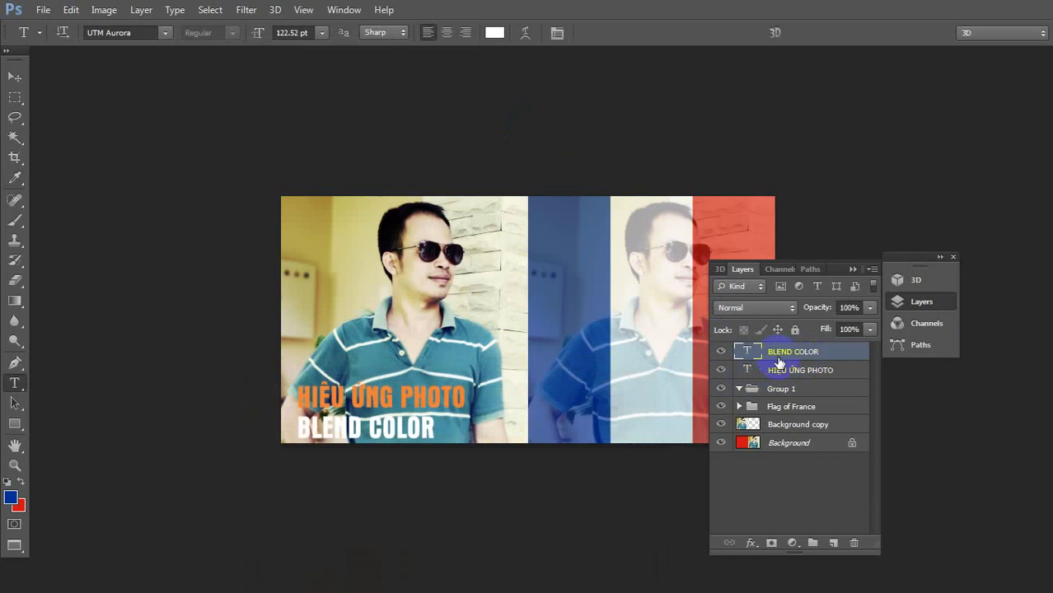
right_click(780, 362)
Add a drop shadow at a 90° angle to the BLEND COLOR layer.
left_click(478, 93)
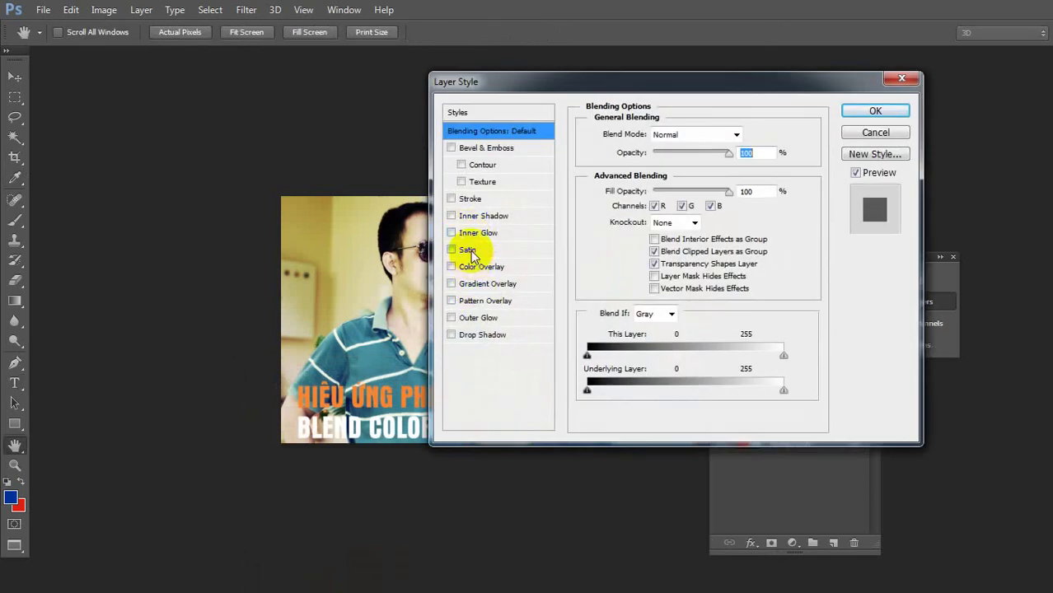
left_click(470, 335)
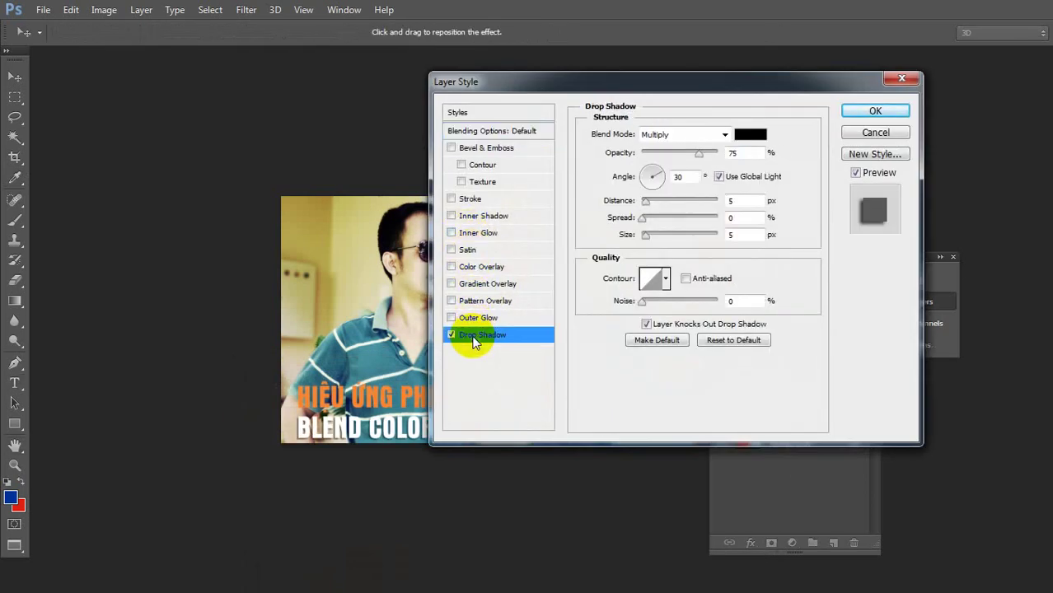
left_click(654, 164)
left_click(652, 171)
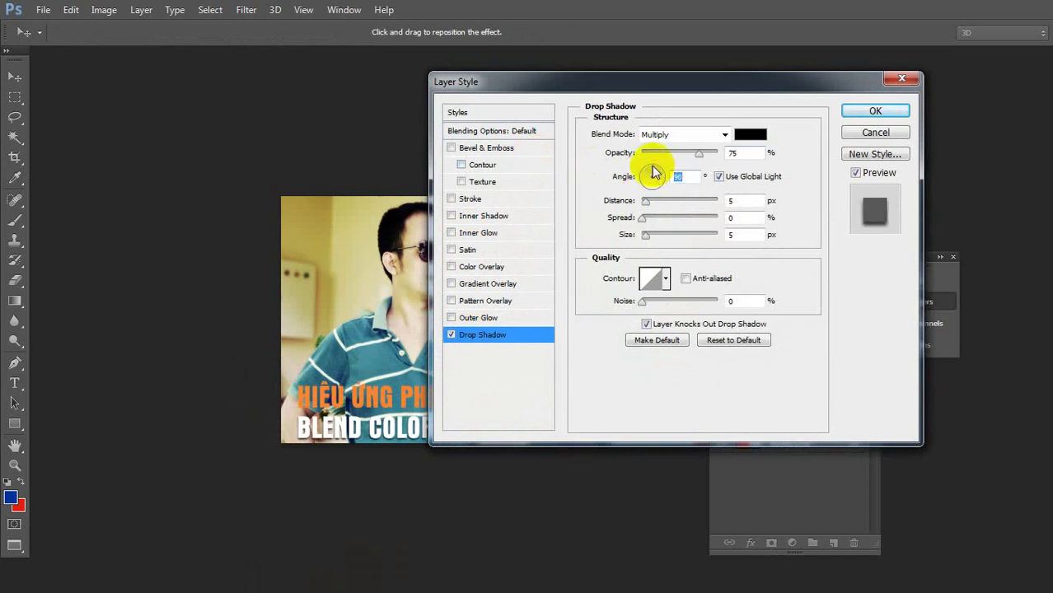
left_click(868, 111)
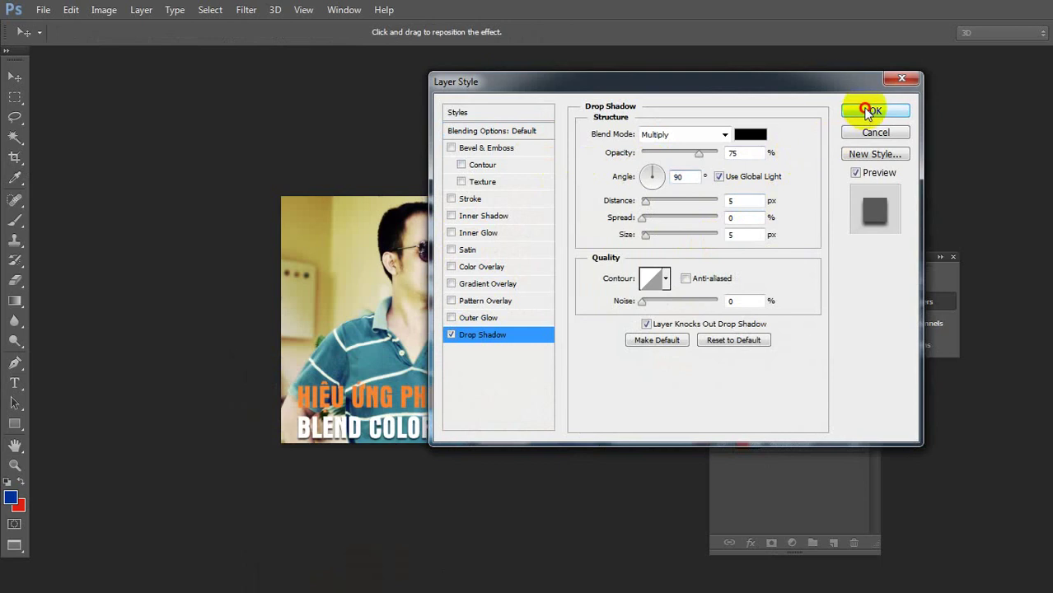
Set the BLEND COLOR font to UTM Avo in Bold style.
left_click(167, 32)
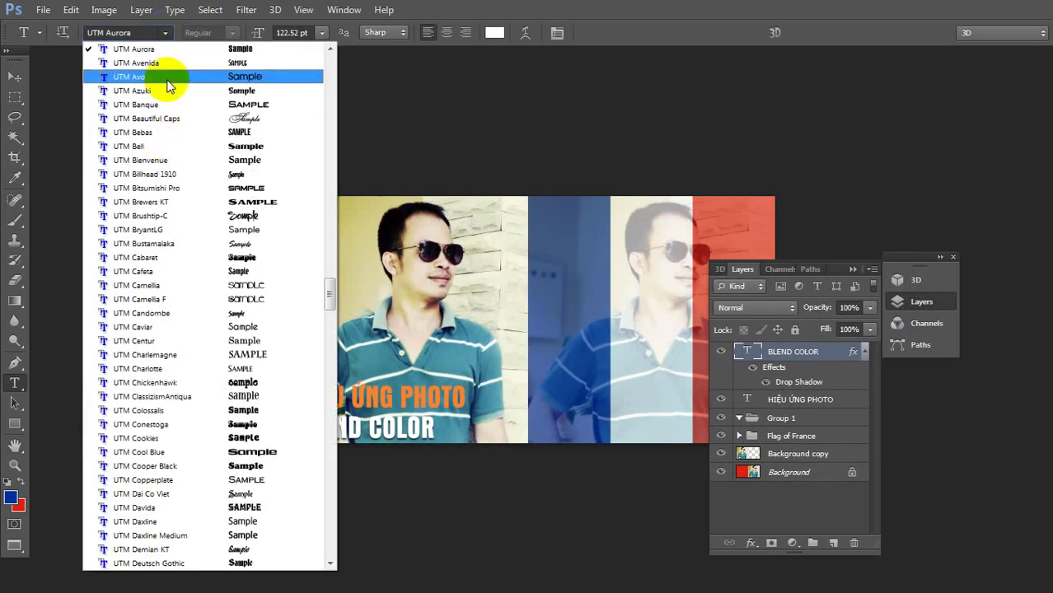
left_click(167, 82)
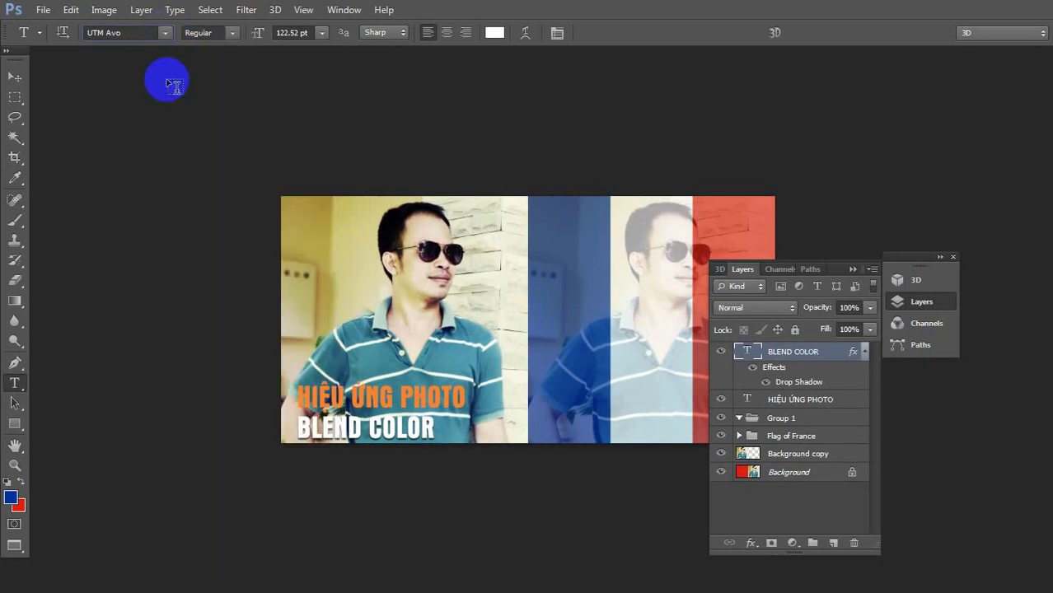
left_click(210, 33)
left_click(211, 73)
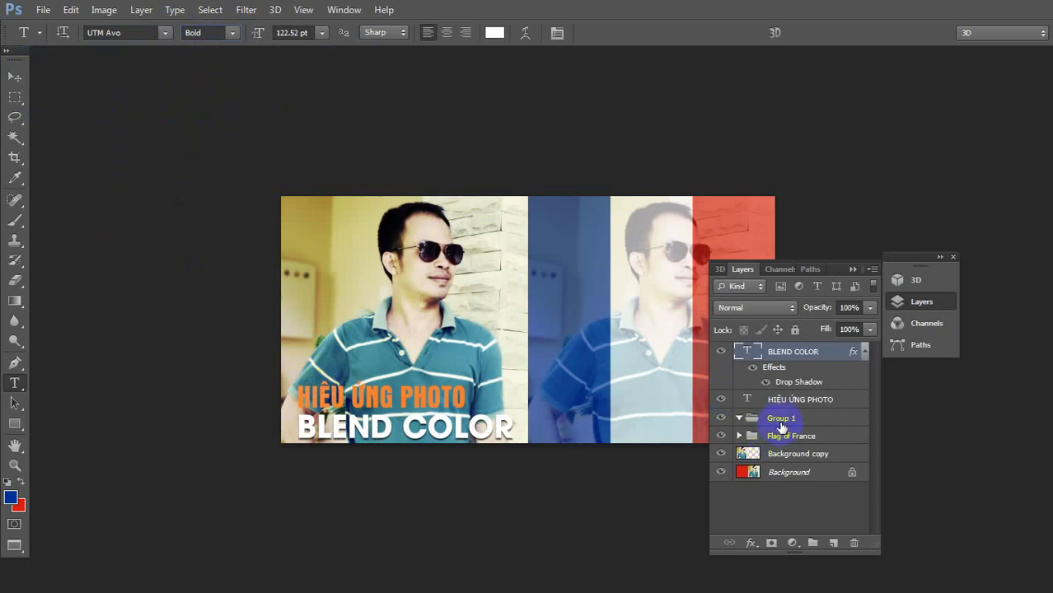
Copy the BLEND COLOR layer style and paste it onto the HIỆU ỨNG PHOTO layer.
right_click(763, 352)
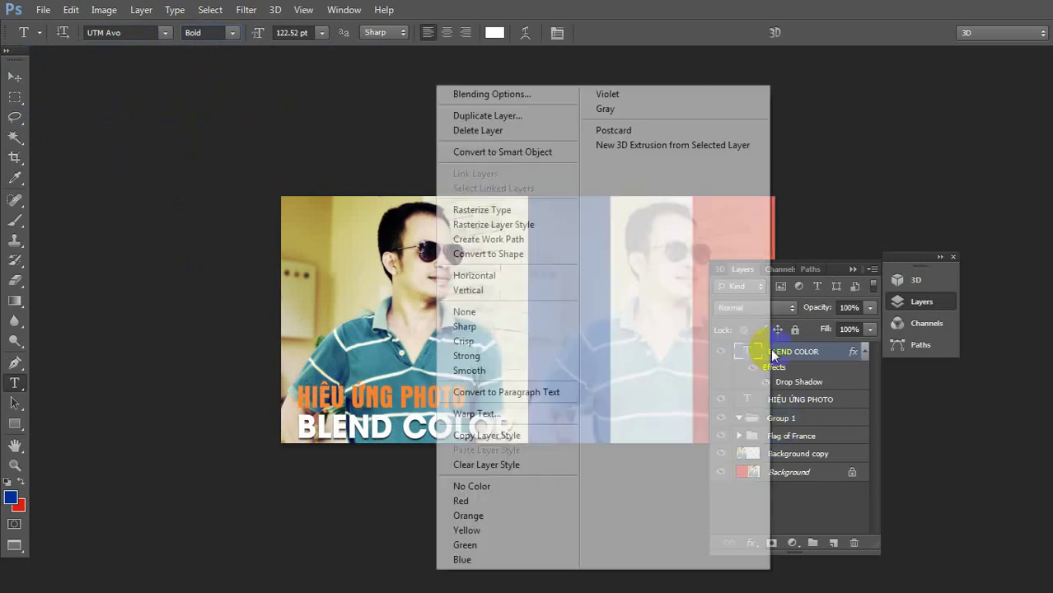
left_click(465, 435)
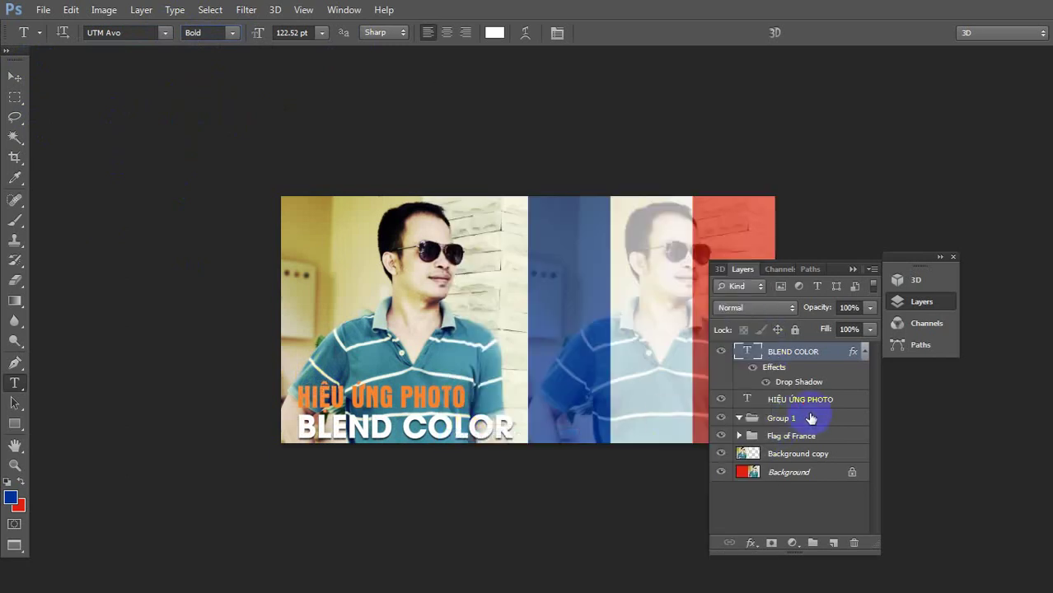
left_click(812, 401)
right_click(798, 401)
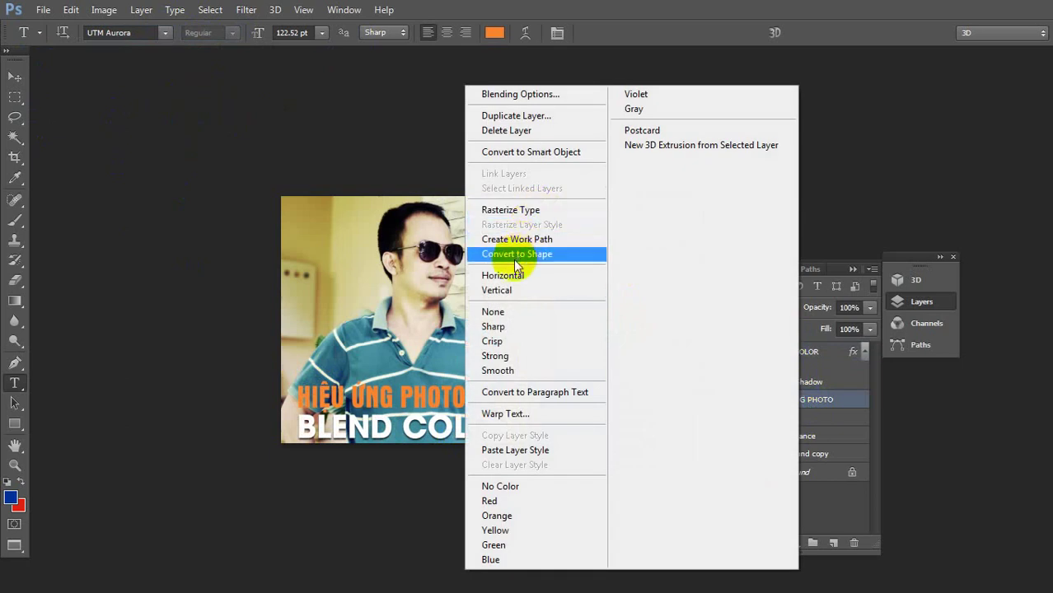
left_click(494, 450)
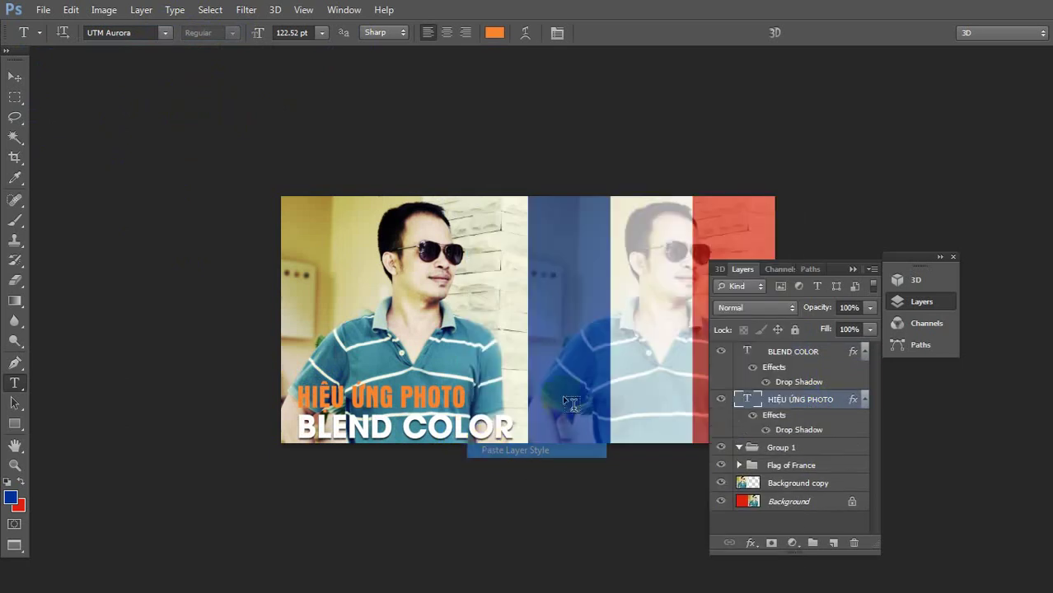
Save the image as a JPEG in Desktop/ps and close the layers panel group.
left_click(48, 17)
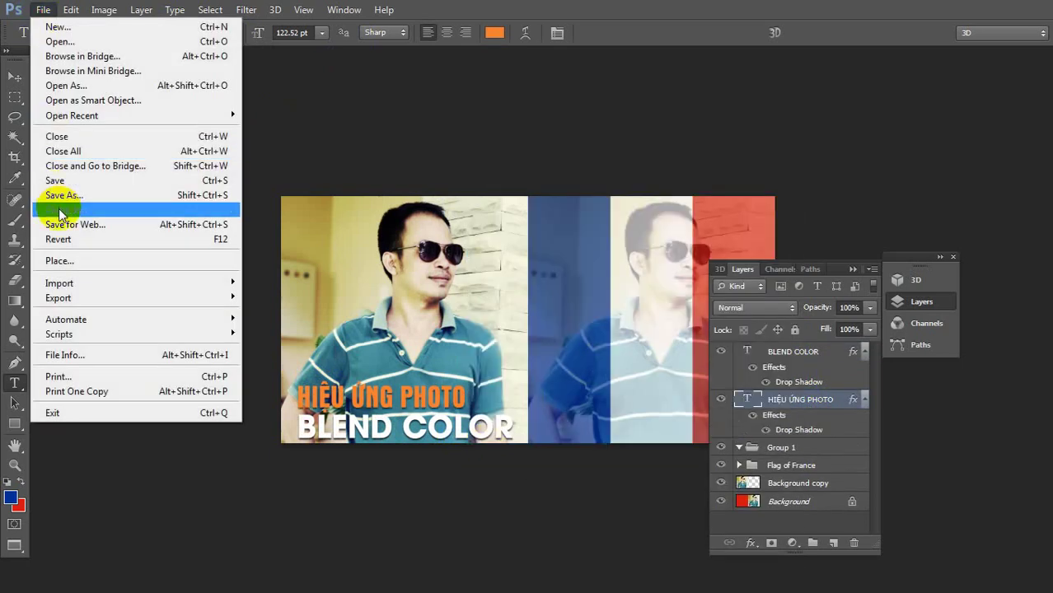
left_click(50, 202)
key("j")
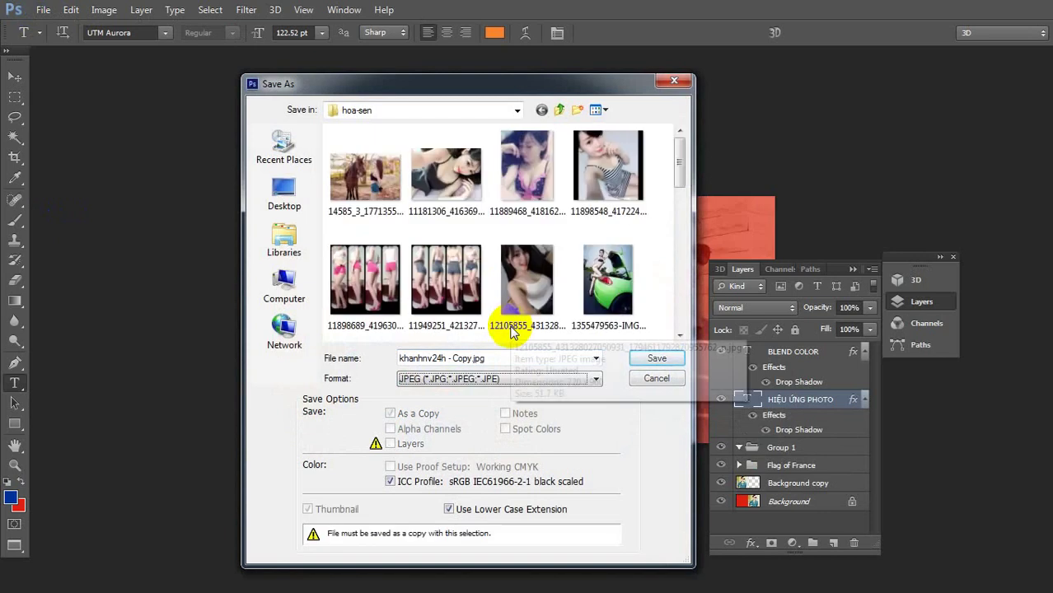
left_click(284, 194)
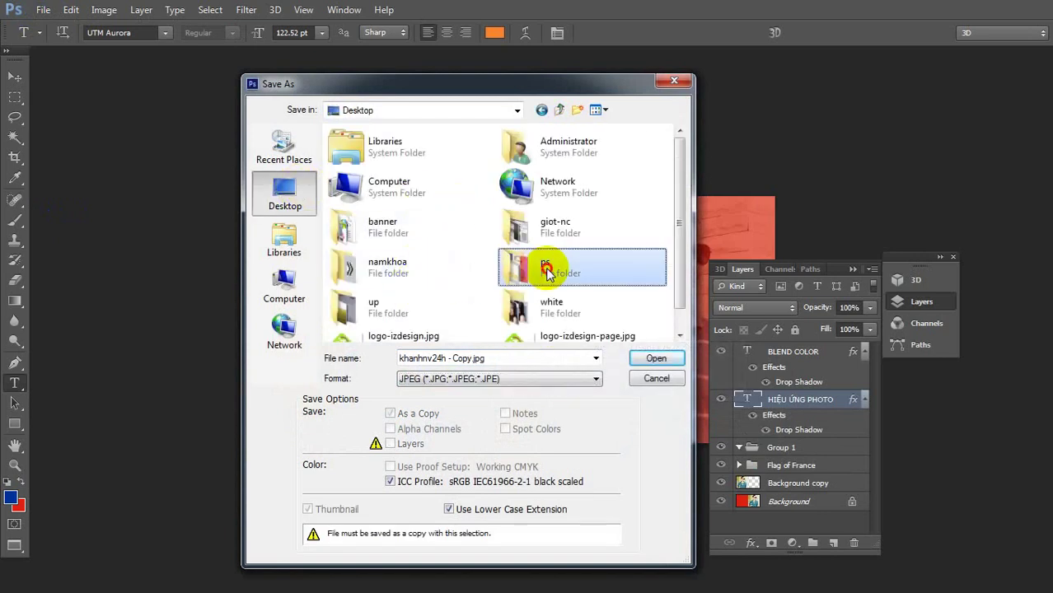
double_click(518, 265)
left_click_drag(401, 359, 505, 363)
left_click(659, 359)
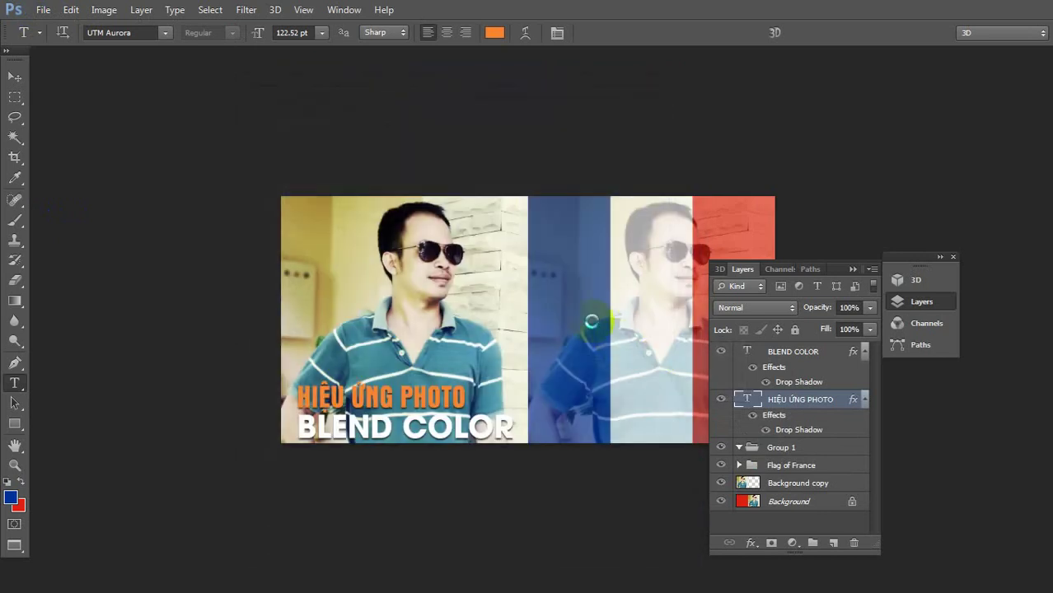
left_click(618, 142)
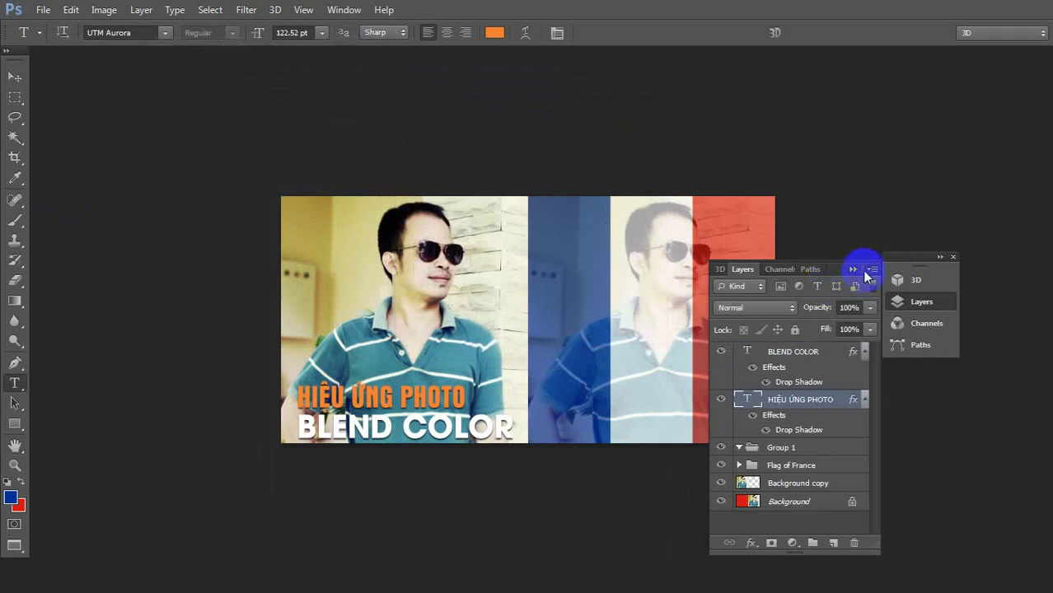
left_click(872, 269)
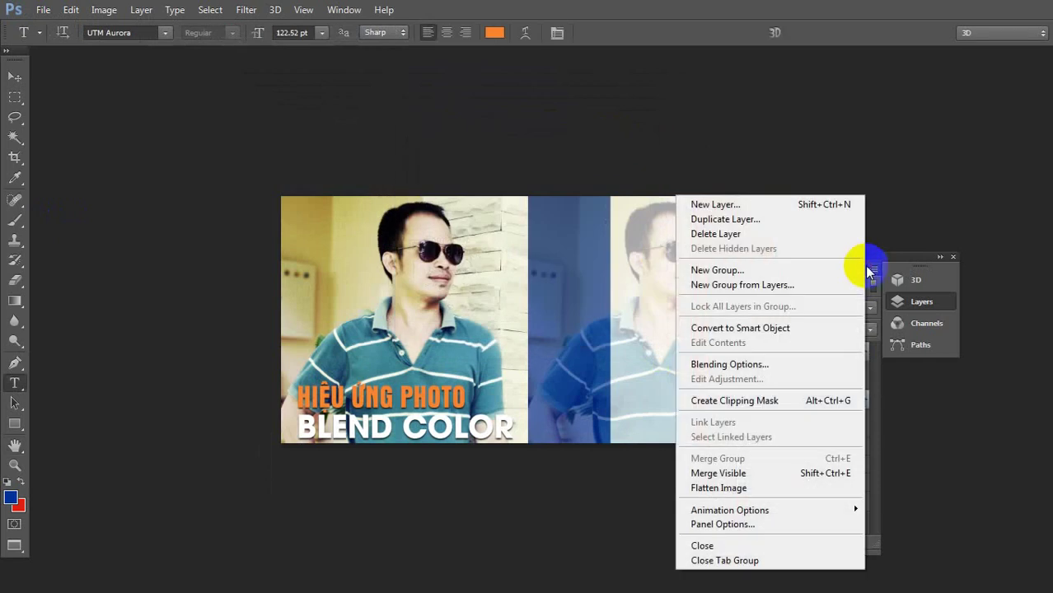
left_click(702, 562)
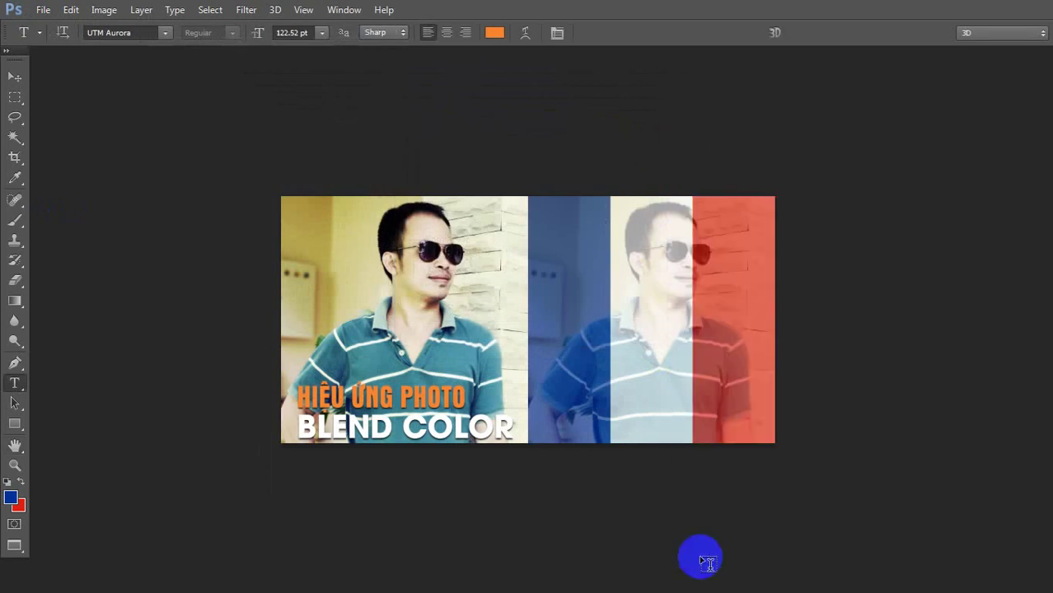